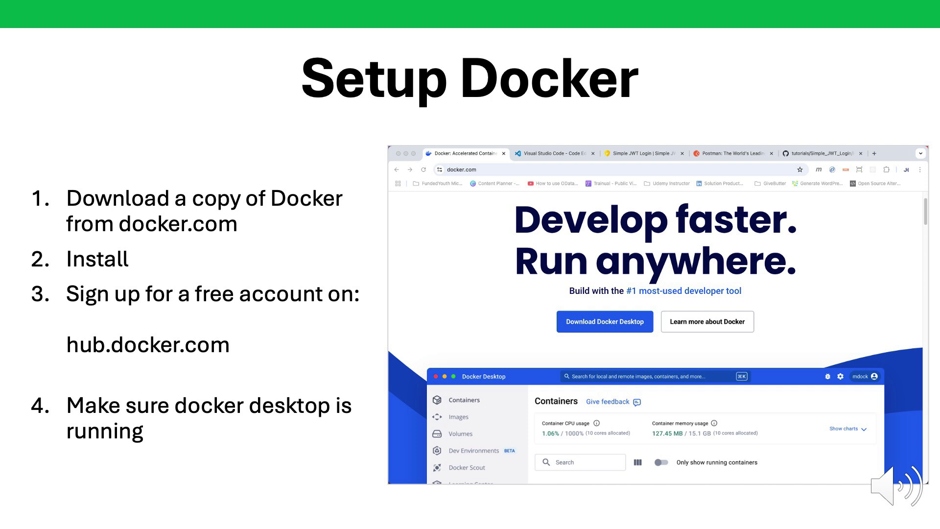
Advance the slideshow from the Setup Docker slide to the VS Code Setup slide.
key(Right)
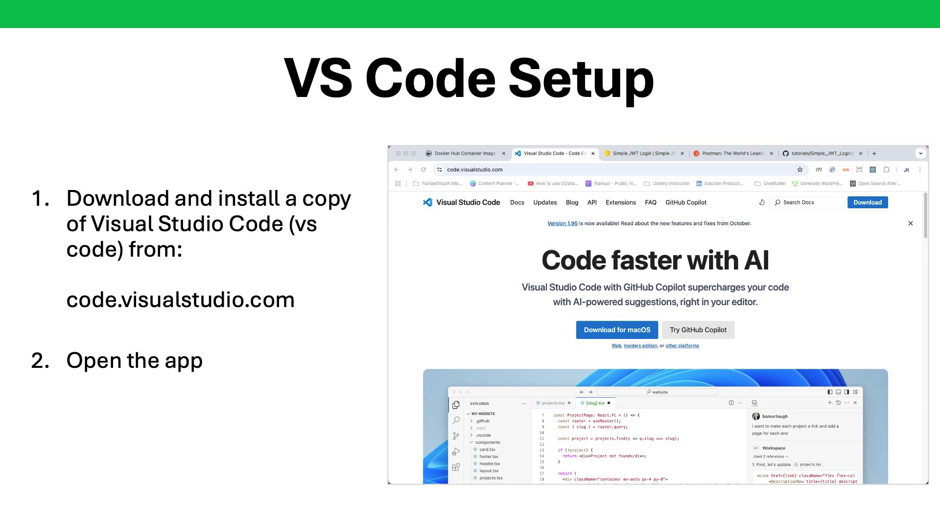
Advance the slideshow past Postman Setup toward the Run Docker Compose slide.
key(Right)
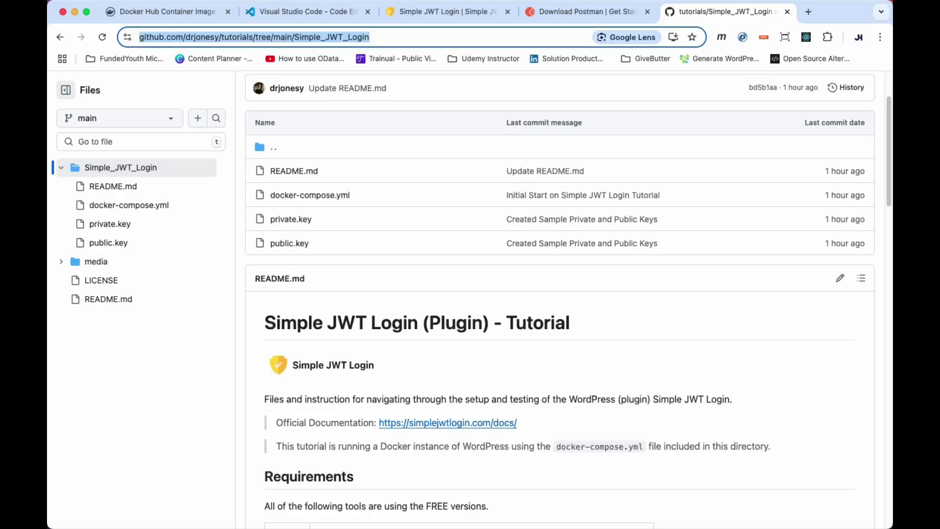
Save the raw docker-compose.yml into Documents/LOCAL_DEV/Playground/wp_simple_jwt_login.
scroll(560, 300, down, 3)
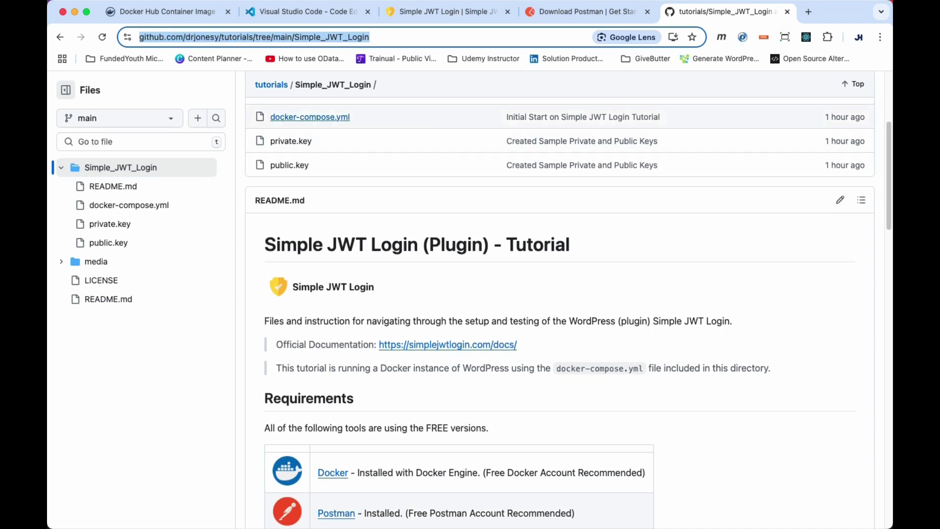
click(310, 116)
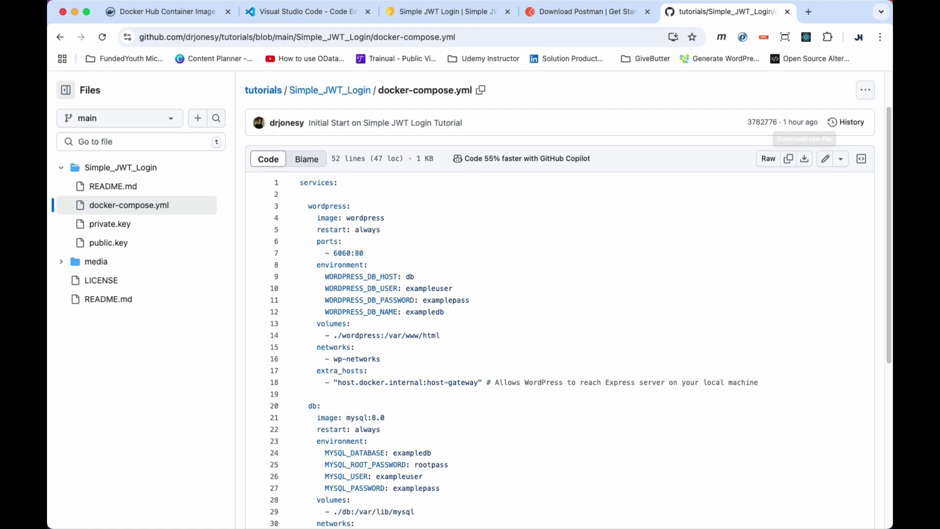
click(804, 159)
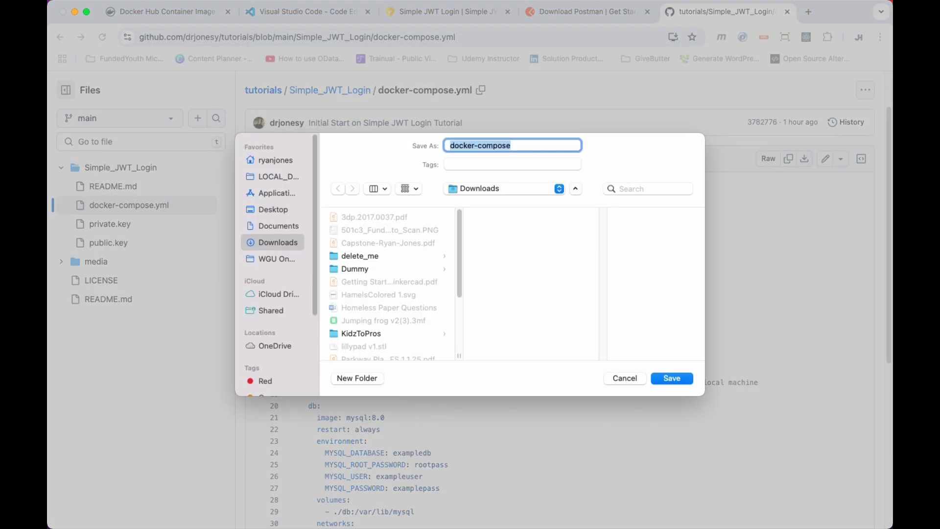
click(278, 226)
click(364, 269)
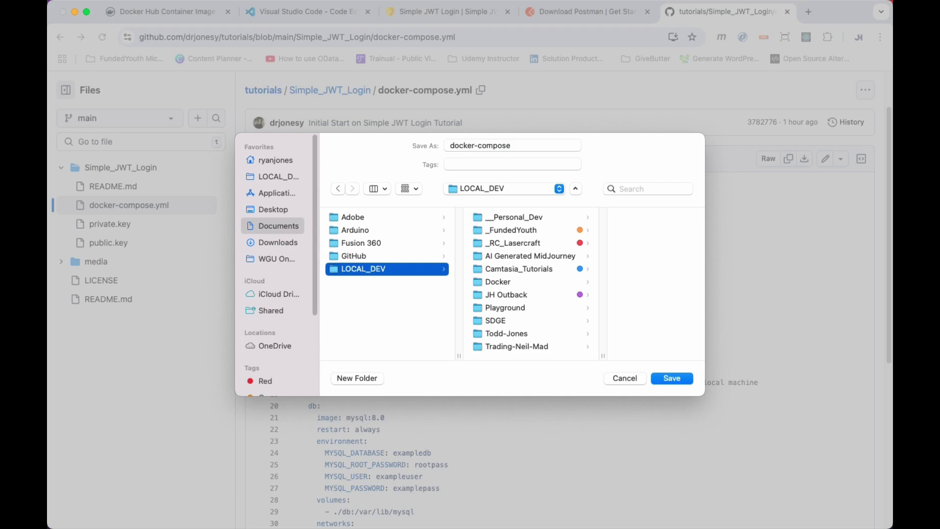
click(506, 308)
scroll(641, 279, down, 3)
click(652, 346)
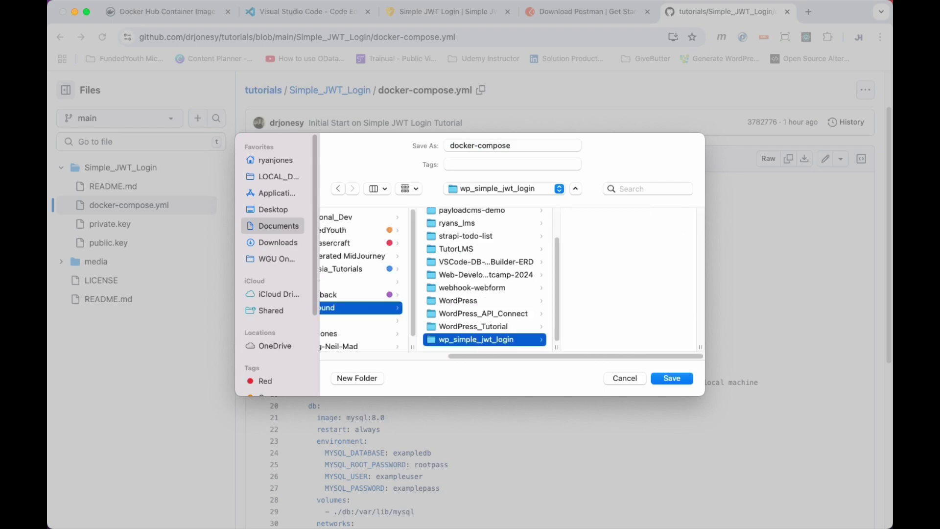
key(Return)
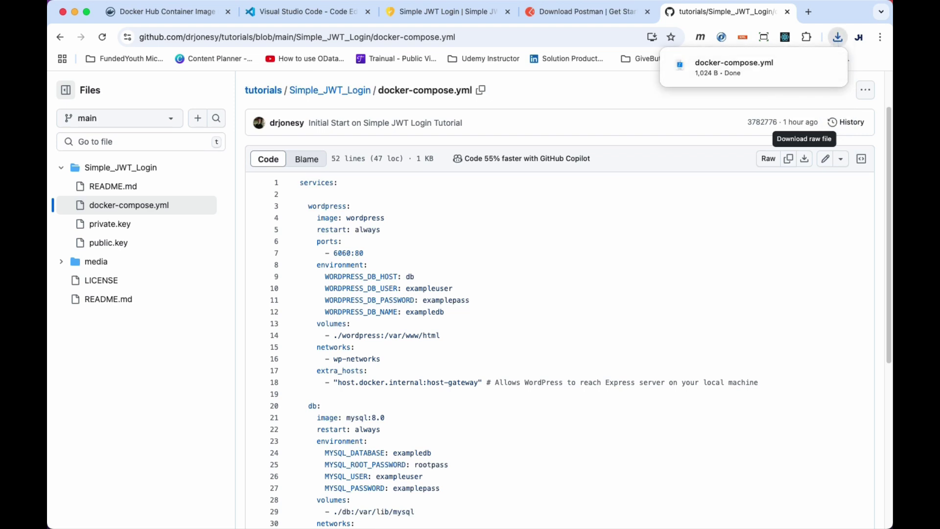
In docker-compose.yml, change the WordPress host port from 6060 to 5050.
key(super+Tab)
click(135, 75)
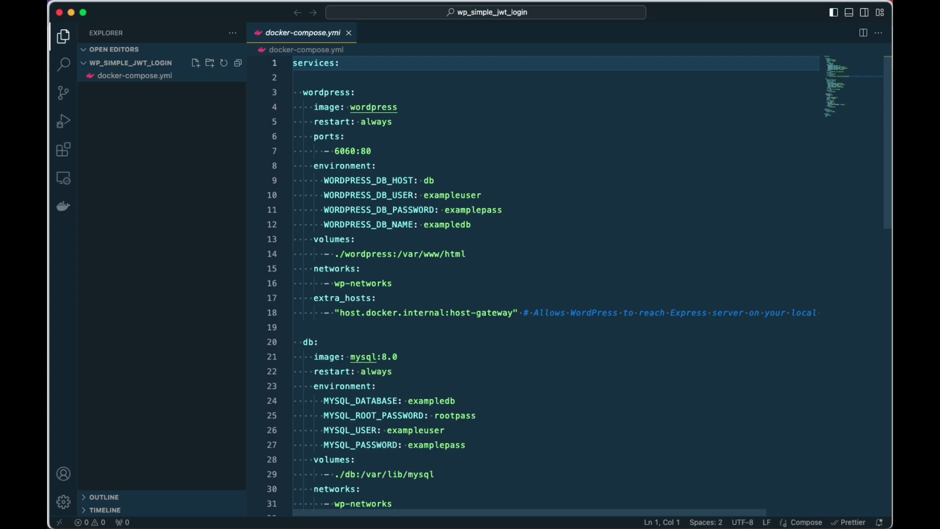
click(346, 137)
key(Down)
key(Left)
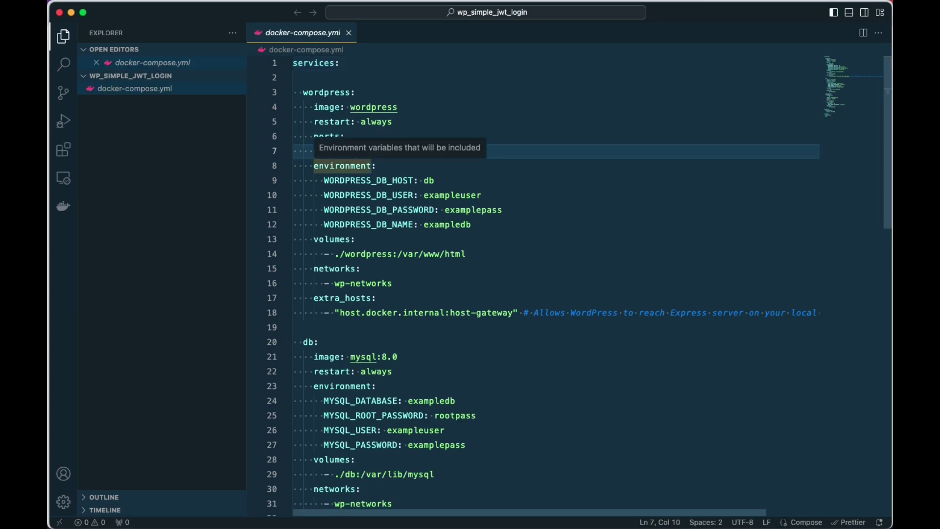
key(BackSpace)
text(5)
key(Right)
key(Right)
key(BackSpace)
text(5)
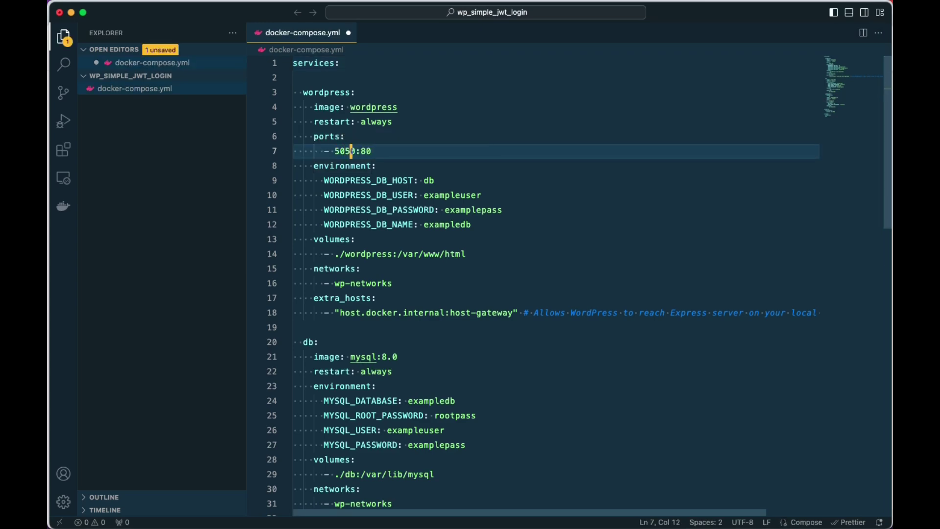
Change the phpMyAdmin host port from 3406 to 3506 and save the file.
scroll(539, 284, down, 10)
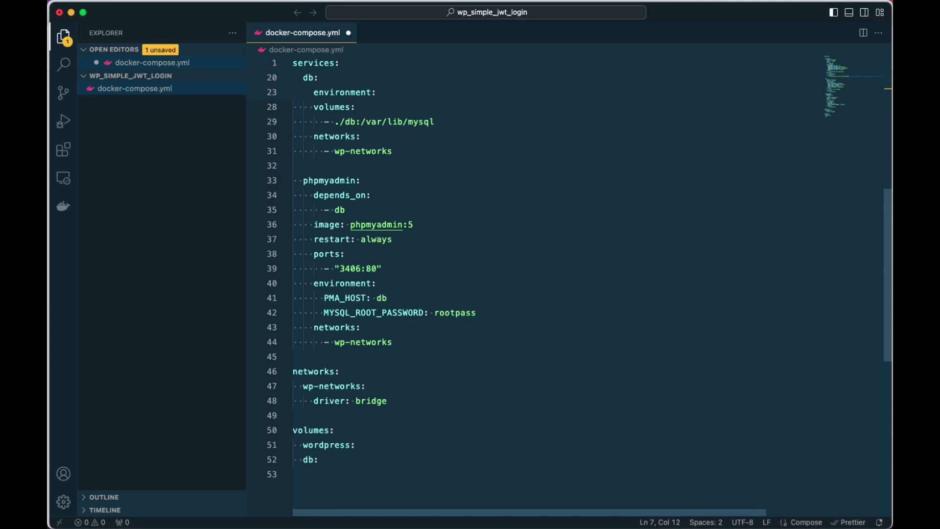
click(348, 269)
key(BackSpace)
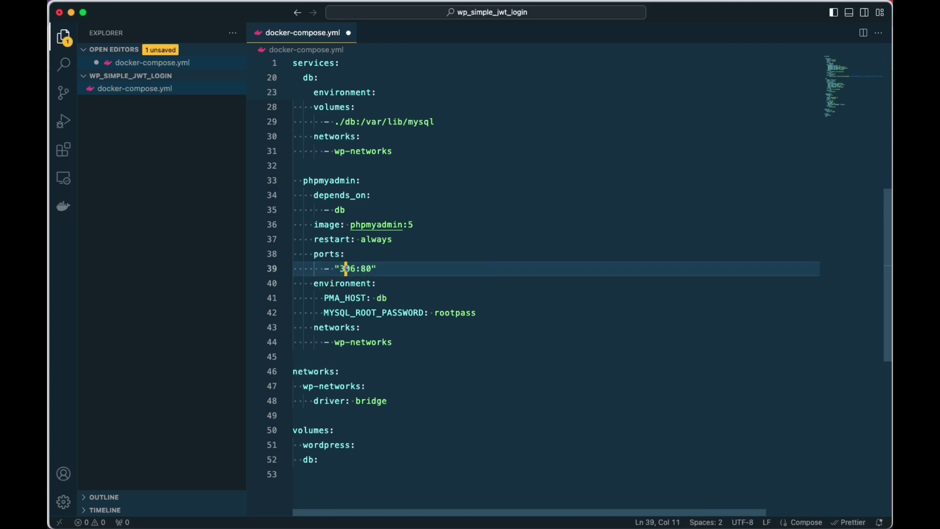
text(5)
key(Up)
key(cmd+s)
Run 'docker compose up -d' in the integrated terminal, then bring up Docker Desktop.
key(ctrl+grave)
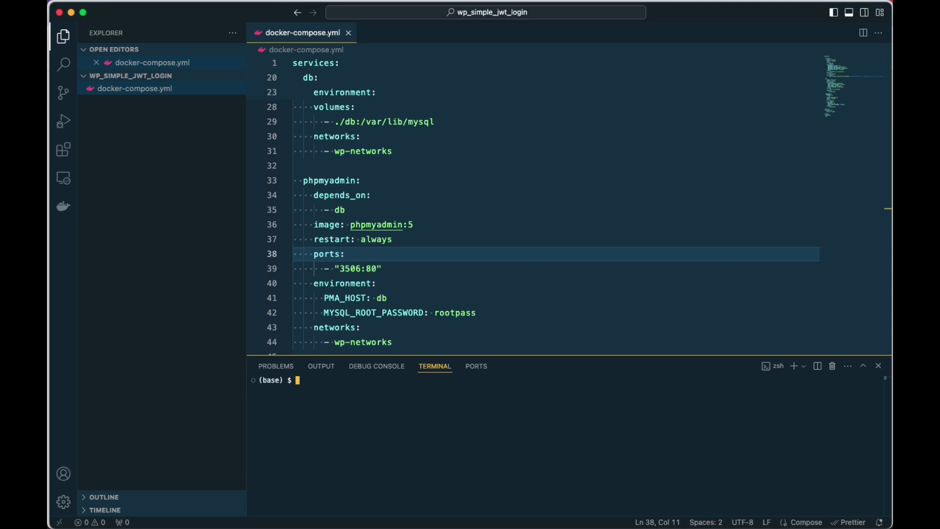
text(docker compose up -d)
key(Return)
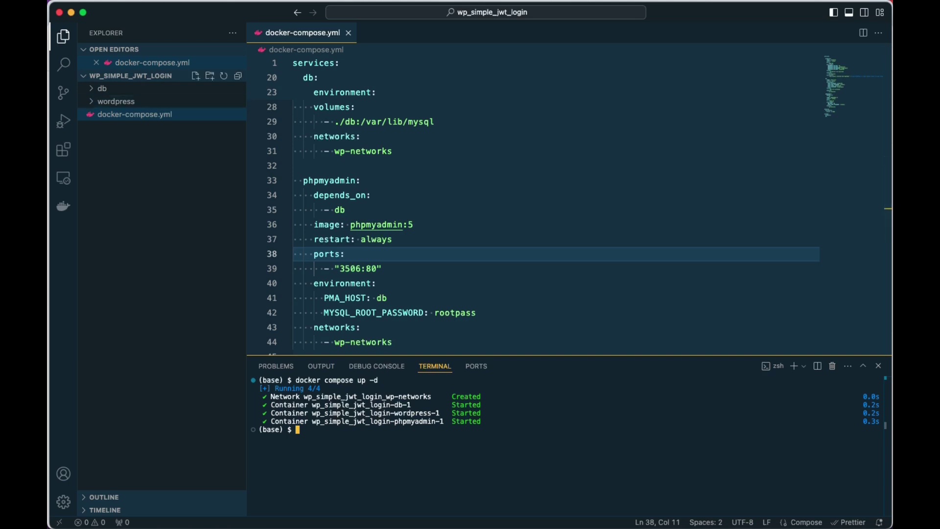
key(super+Tab)
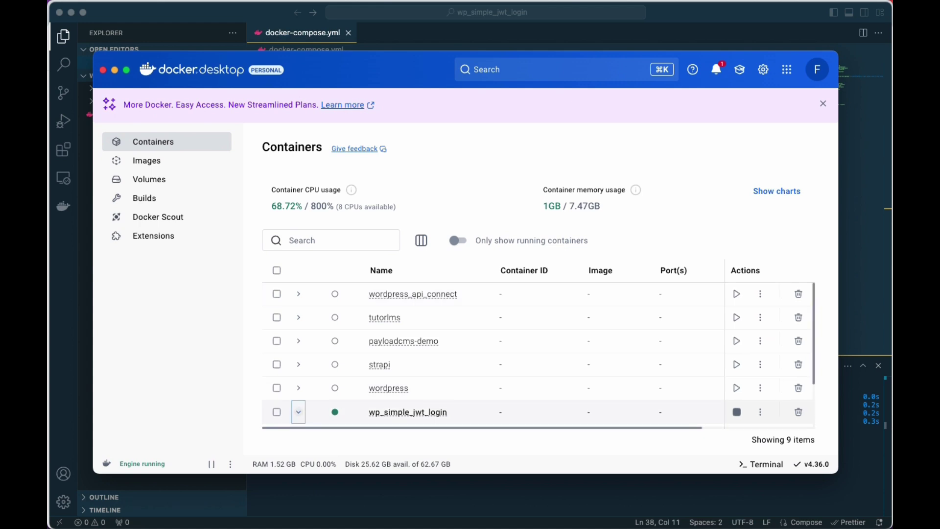
Expand wp_simple_jwt_login to list its db-1, wordpress-1 and phpmyadmin-1 containers.
click(299, 412)
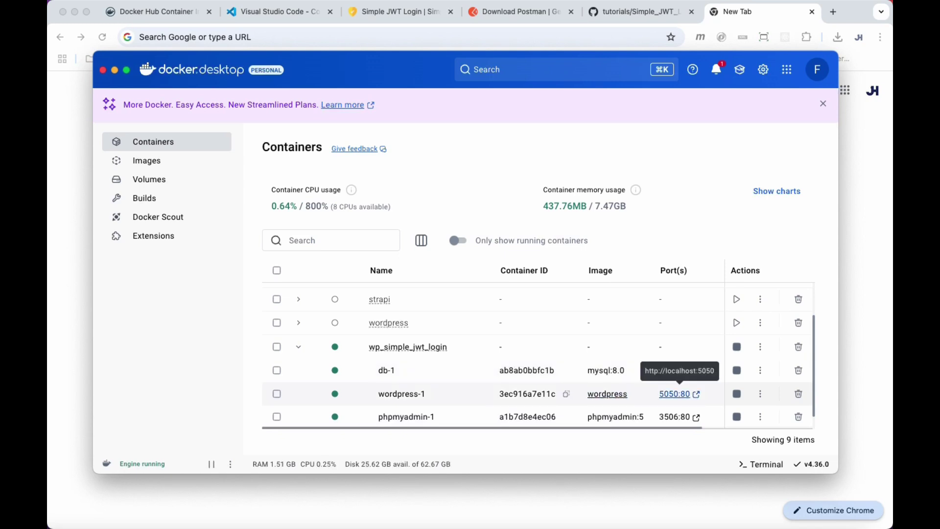
Open the 5050 site, choose English, enter title 'Simple JWT Plugin Testing Site' and username admin.
click(676, 395)
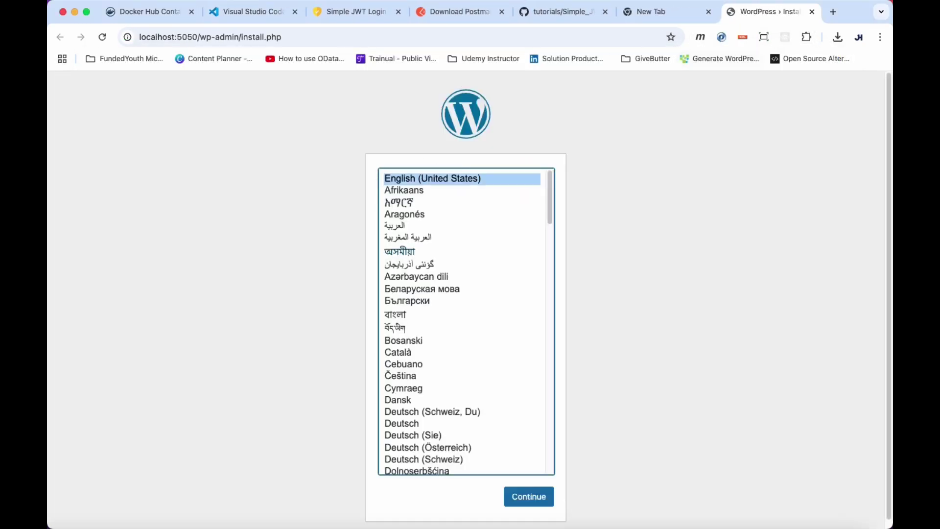
click(529, 497)
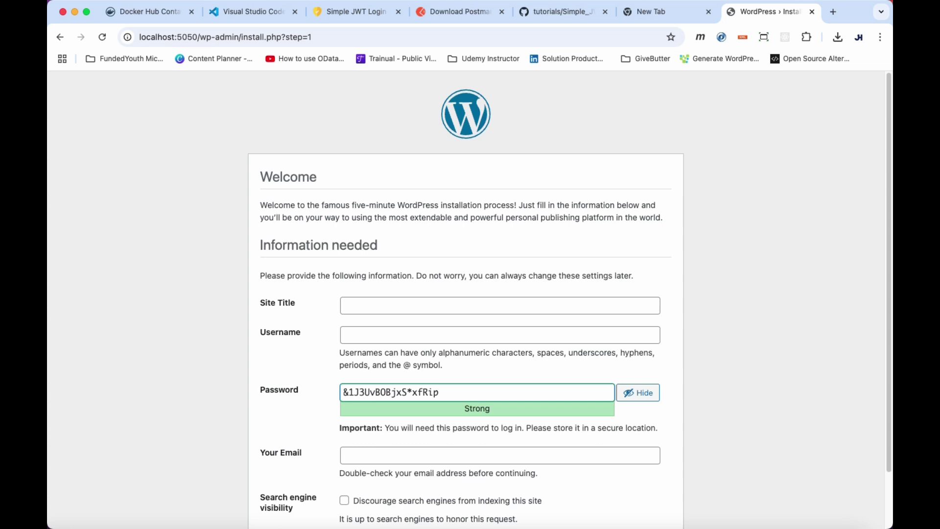
click(500, 306)
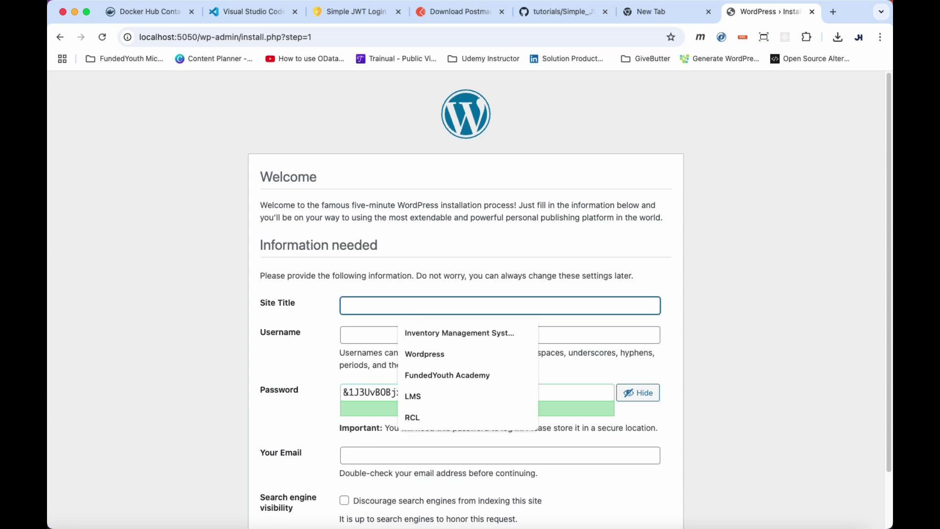
text(Simple JWT )
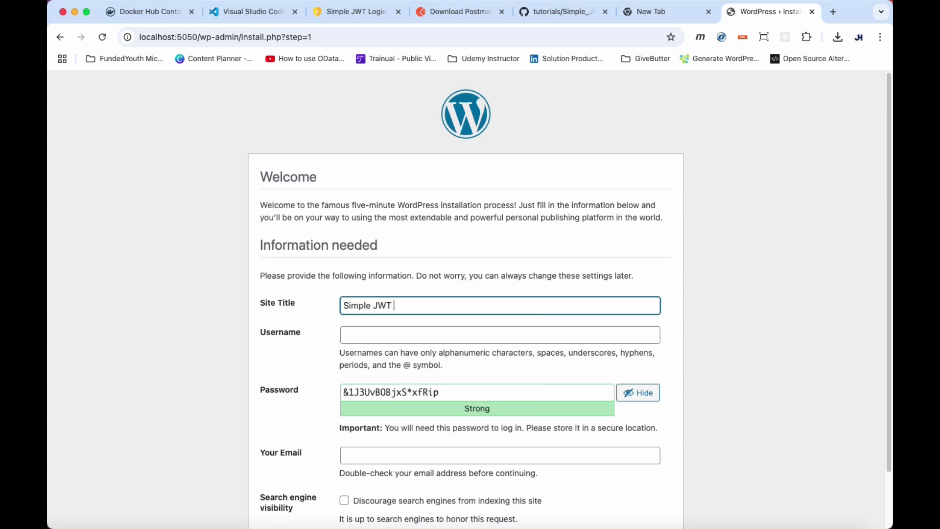
text(Plugin Testing Site)
key(Tab)
text(admin)
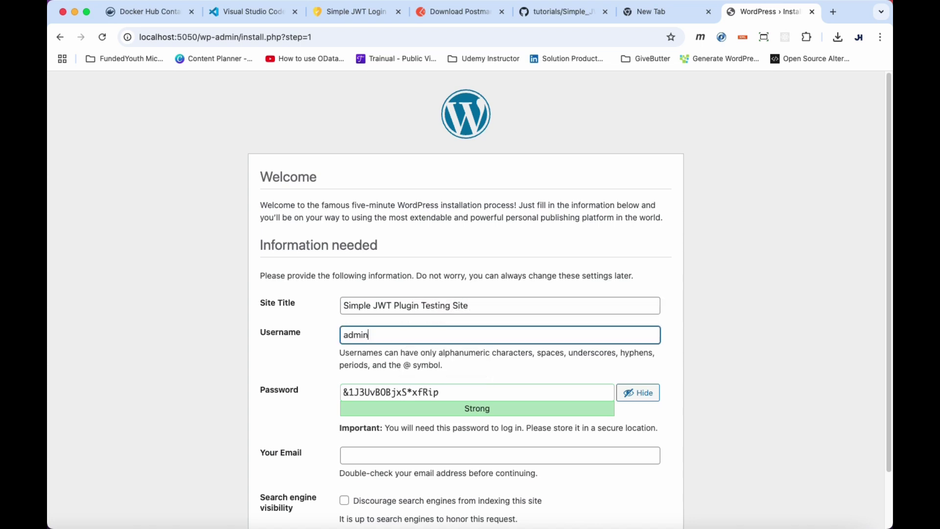
Set a weak account password, fill the email from autofill, and install WordPress.
click(424, 392)
key(super+a)
text(admin)
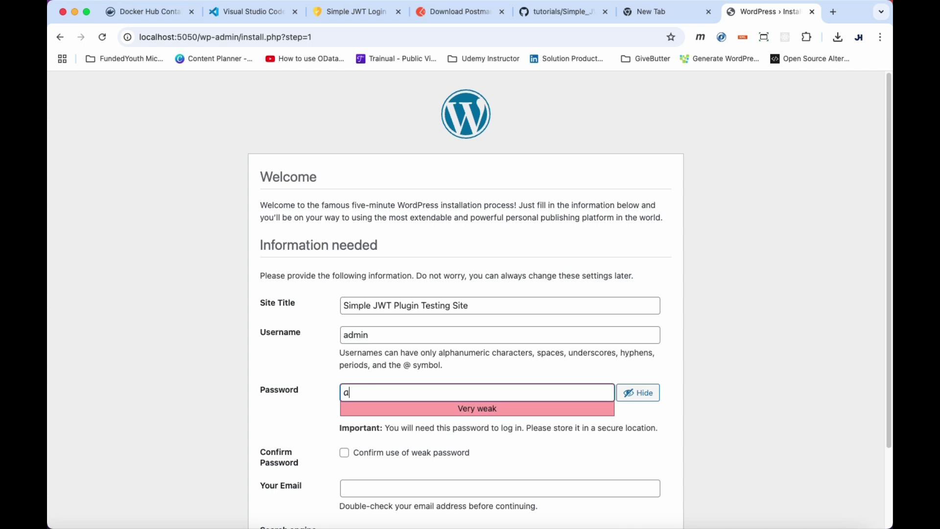
click(344, 453)
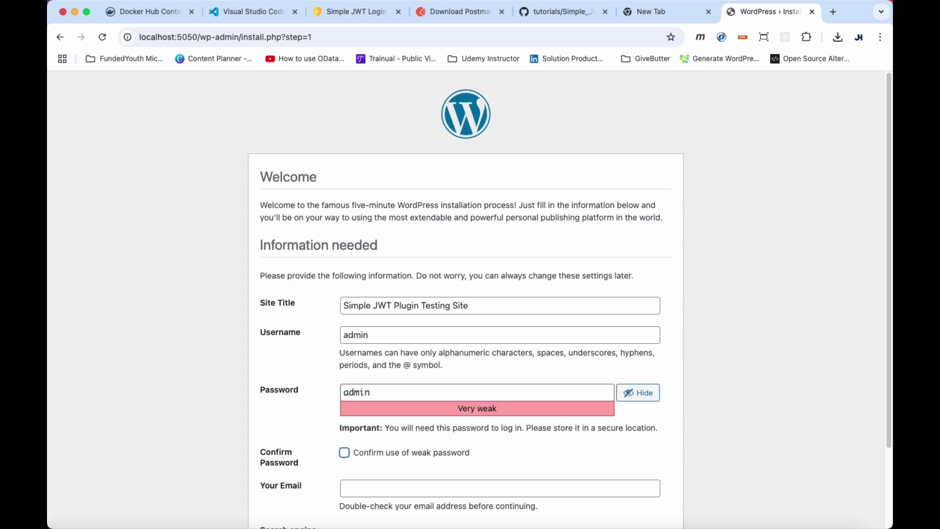
click(373, 392)
text(1)
scroll(470, 294, down, 4)
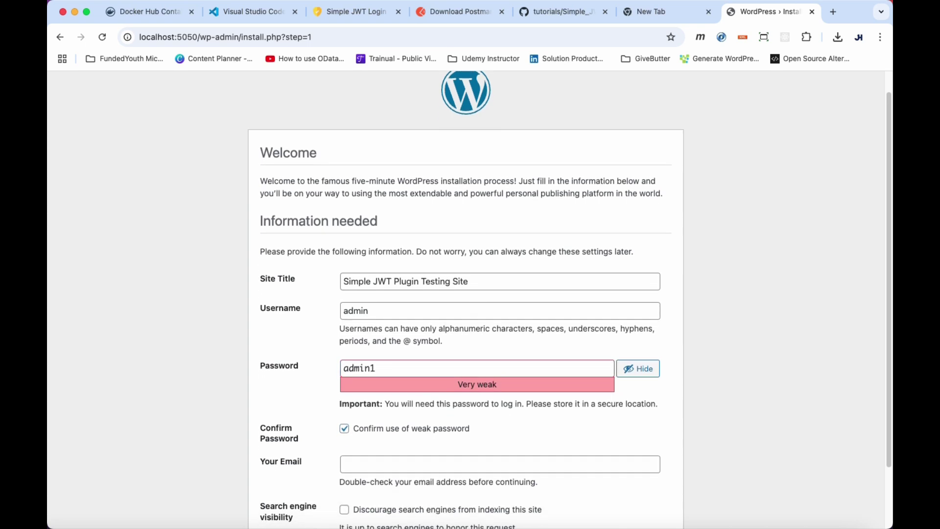
click(500, 392)
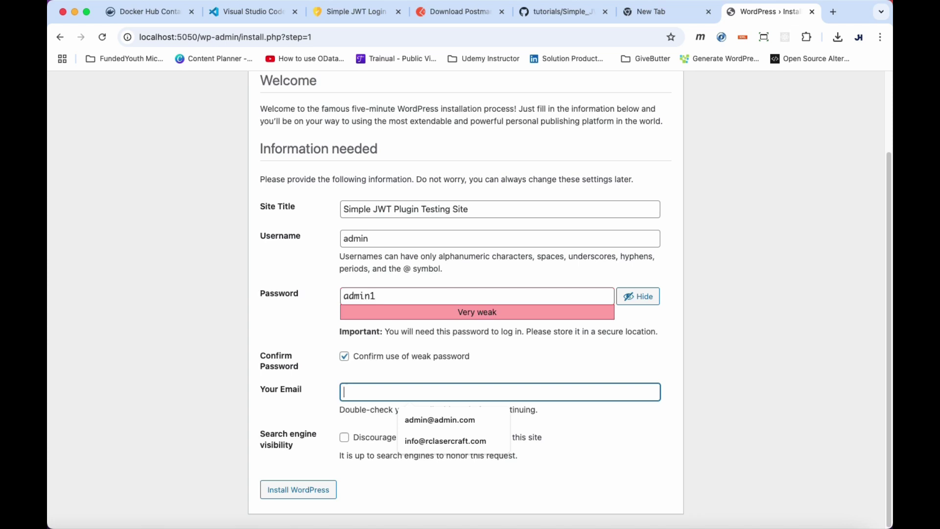
key(Down)
key(Return)
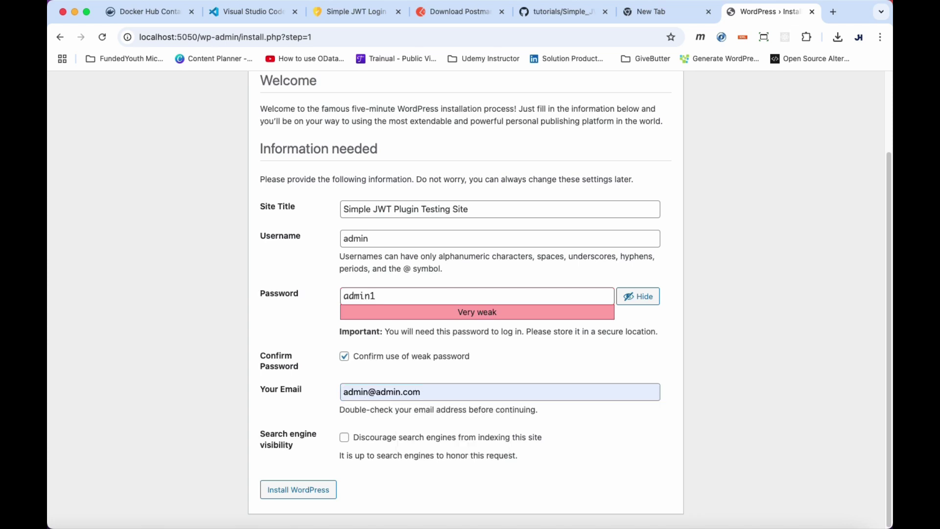
click(298, 490)
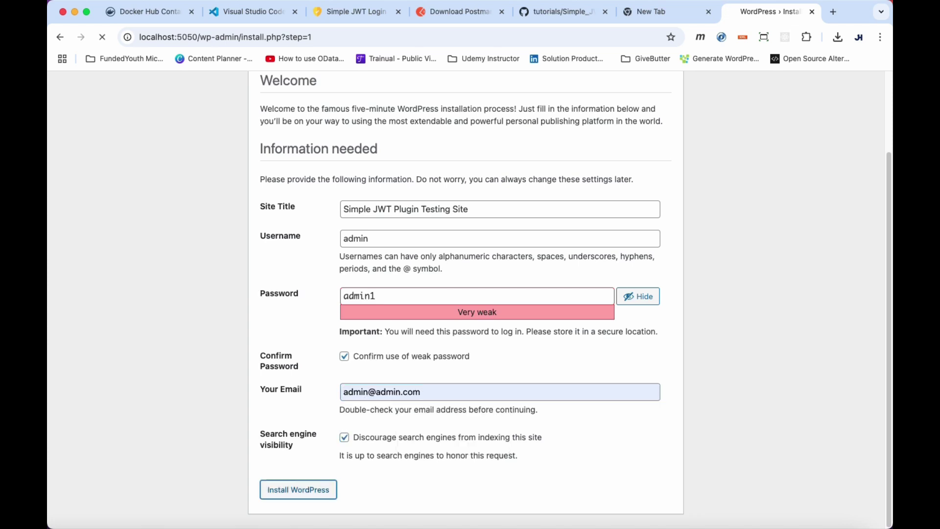
key(Return)
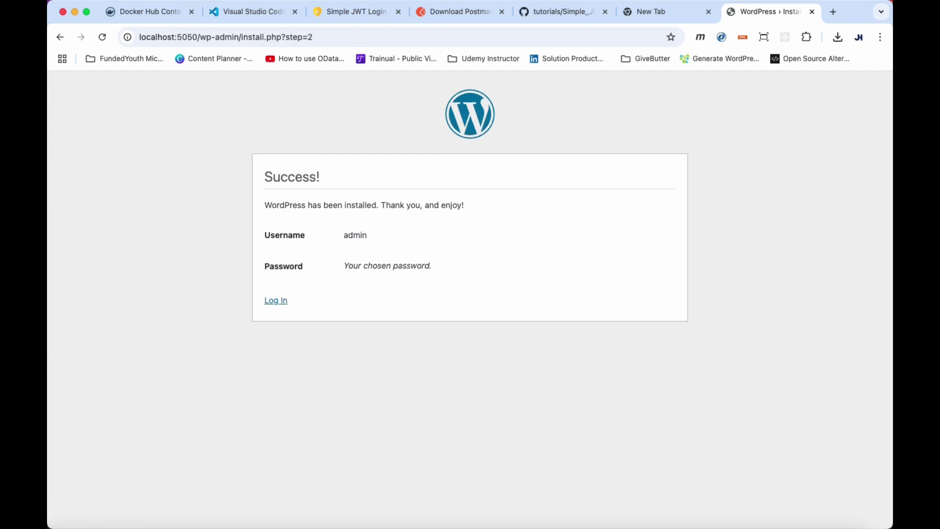
Log in as admin with the account password and dismiss Chrome's password warning.
click(276, 300)
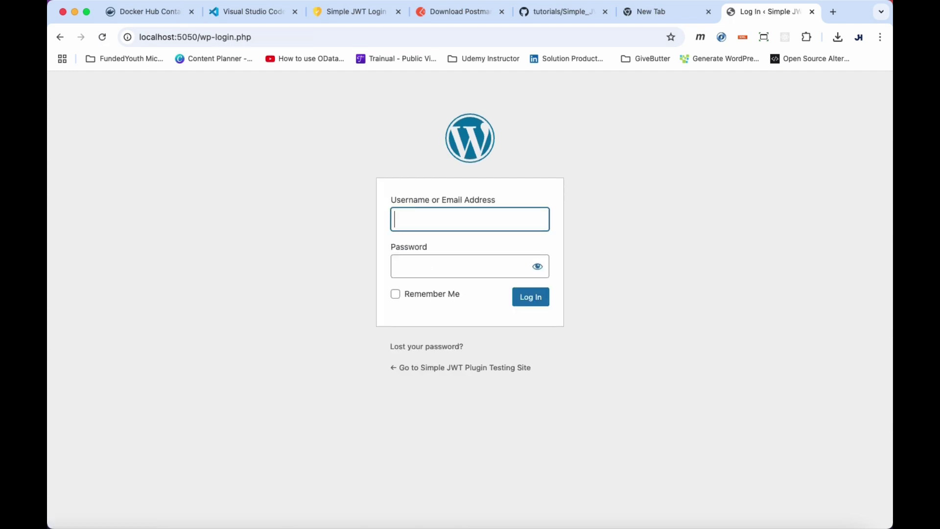
text(admin)
key(Tab)
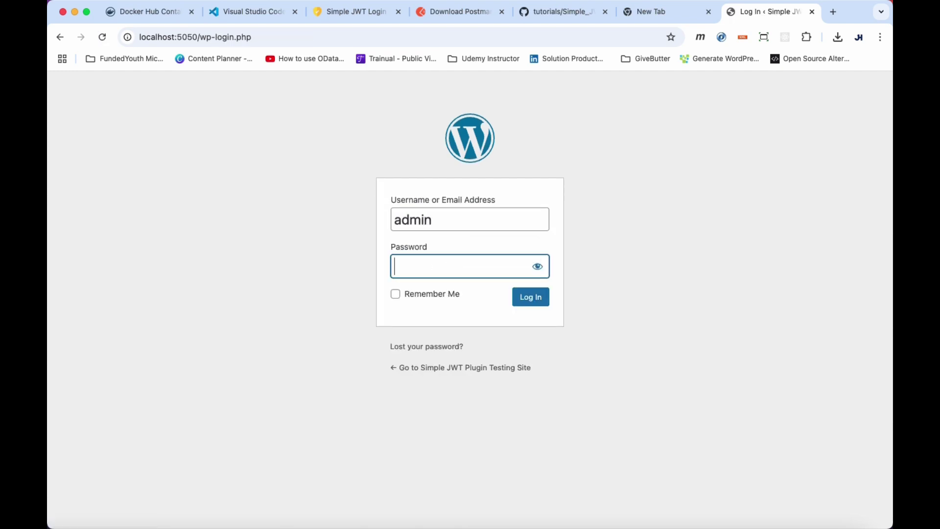
text(passwo)
click(530, 296)
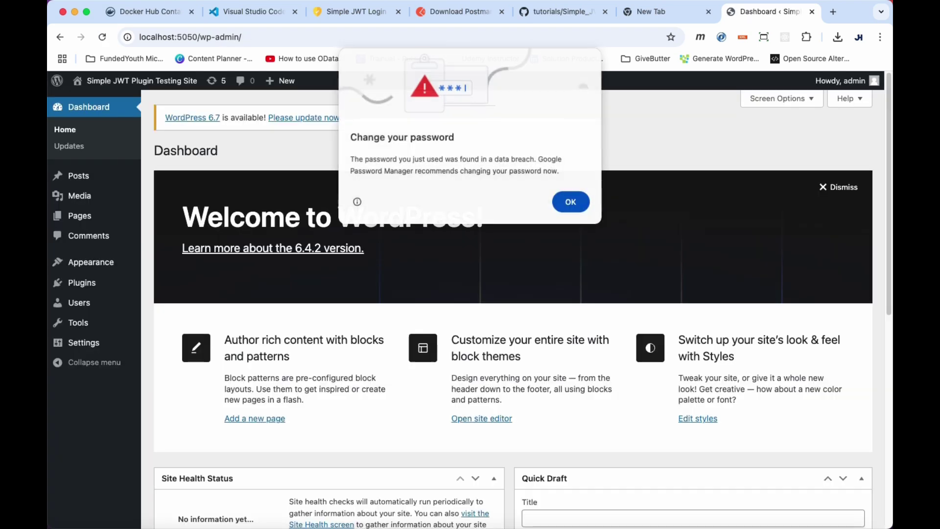
click(571, 202)
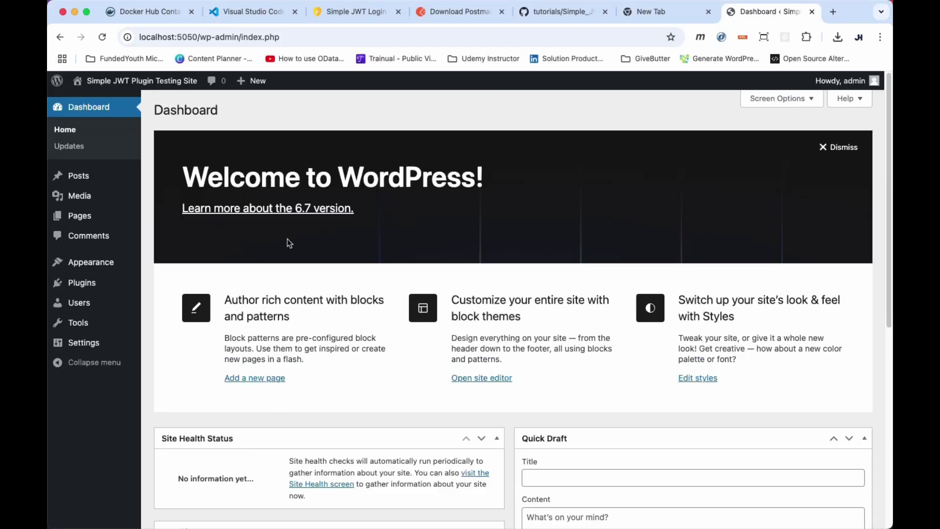
Dismiss the Welcome panel, then search 'simple jwt login' in Add New Plugin, install and activate it.
click(834, 149)
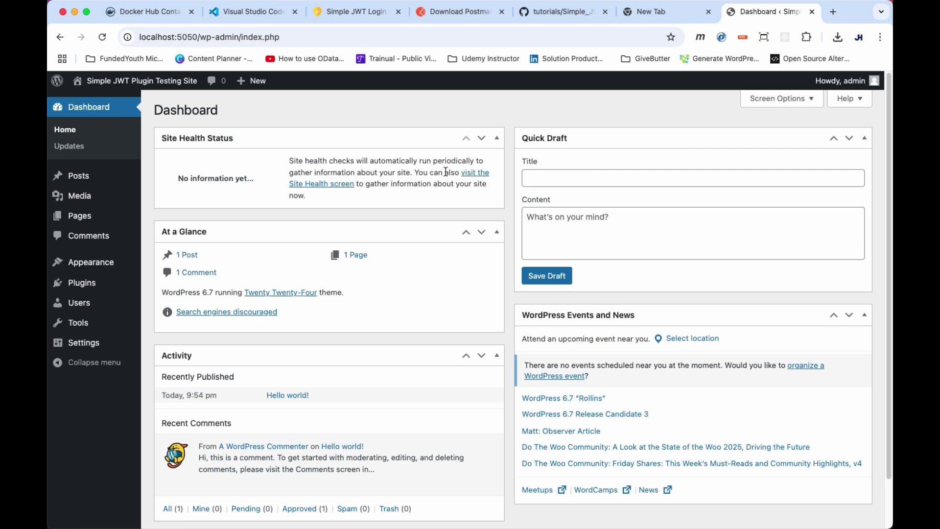
click(78, 282)
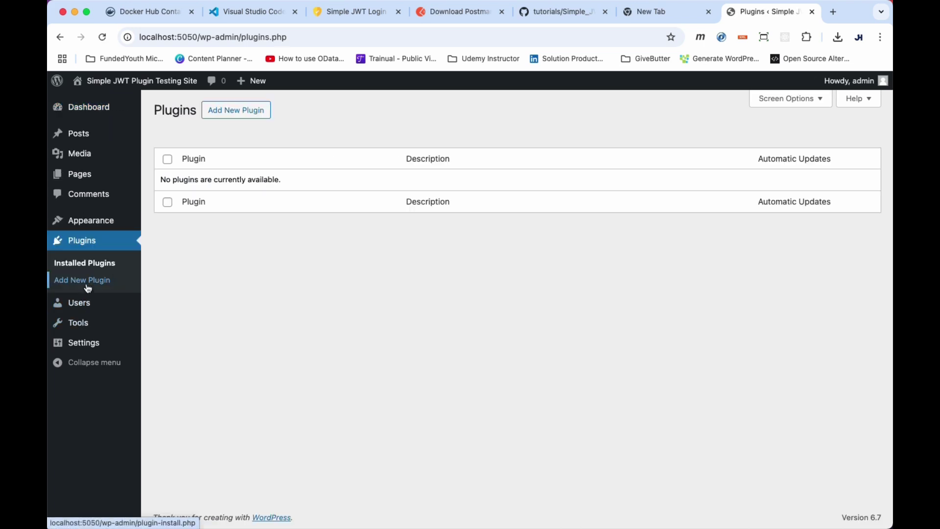
click(251, 112)
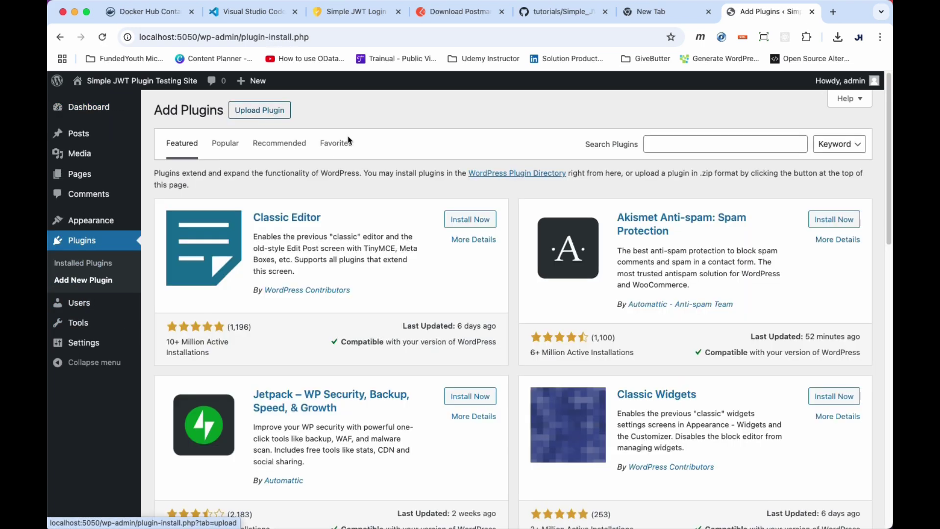
click(691, 143)
text(simp)
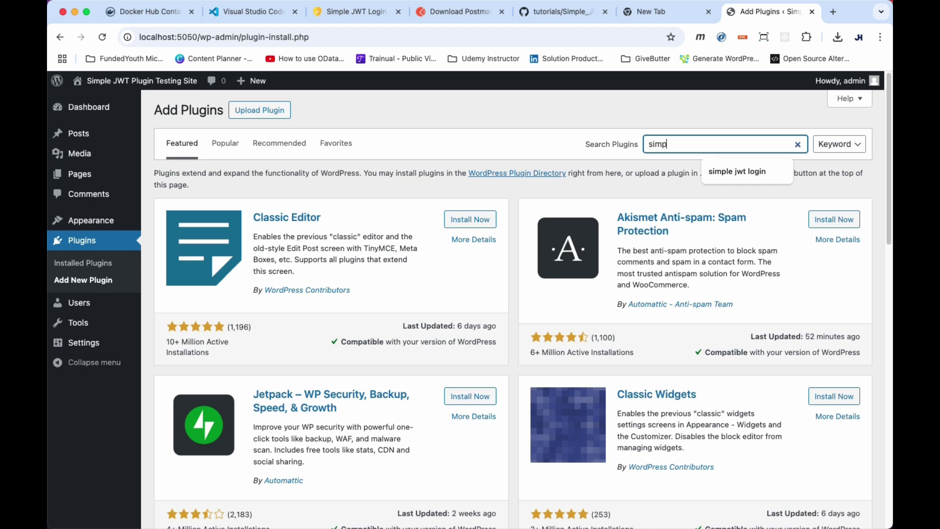
text(le jwt login)
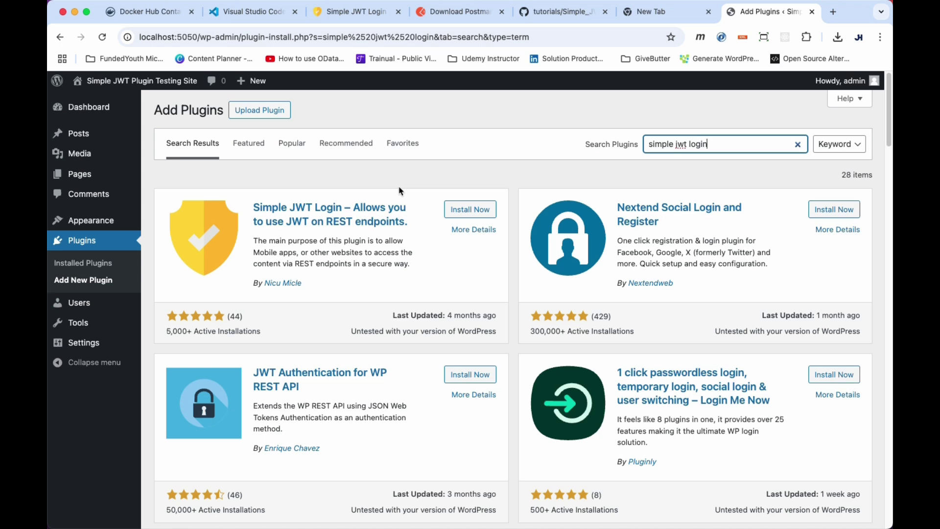
click(468, 211)
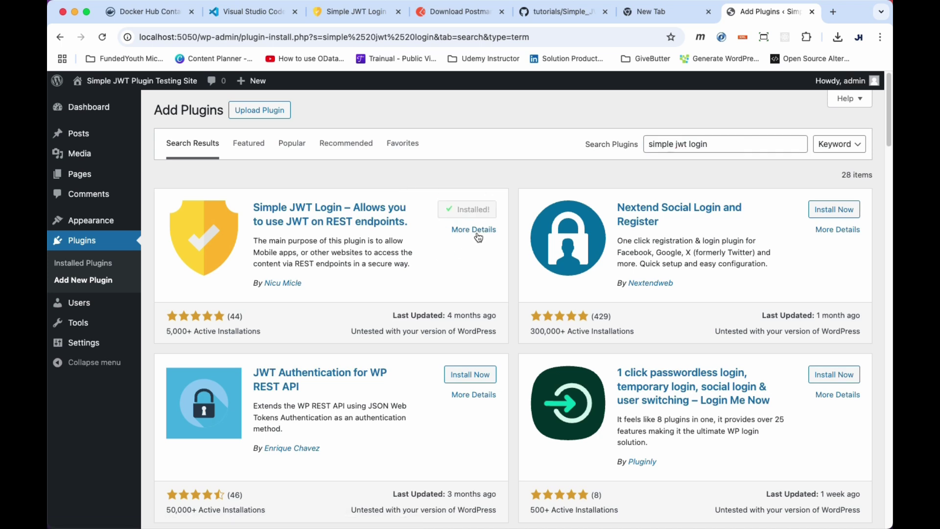
click(484, 212)
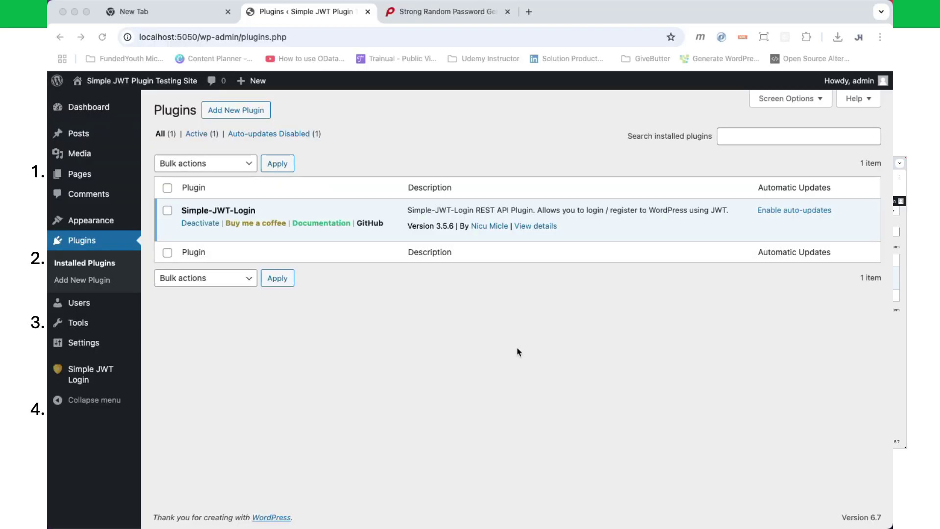
Load simplejwtlogin.com in the new tab and skim its Docs Introduction page.
click(182, 16)
text(simple)
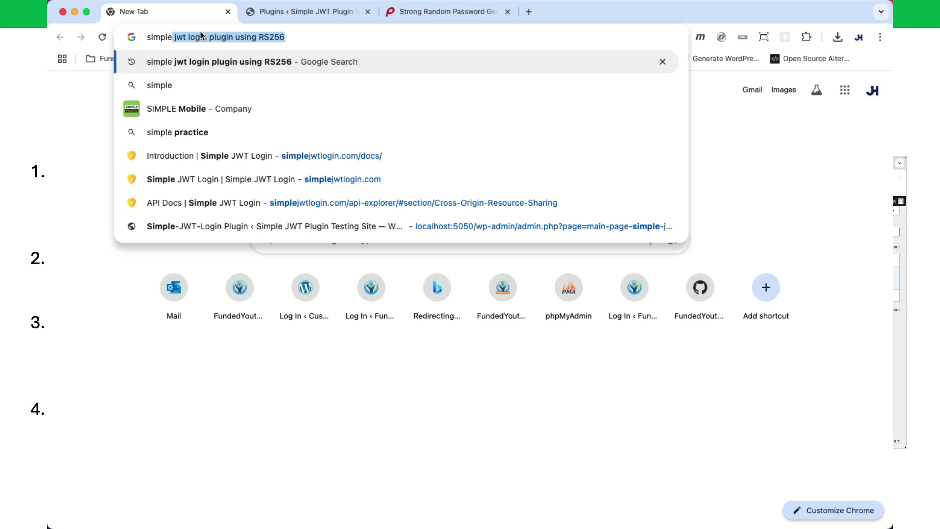
text(jwt)
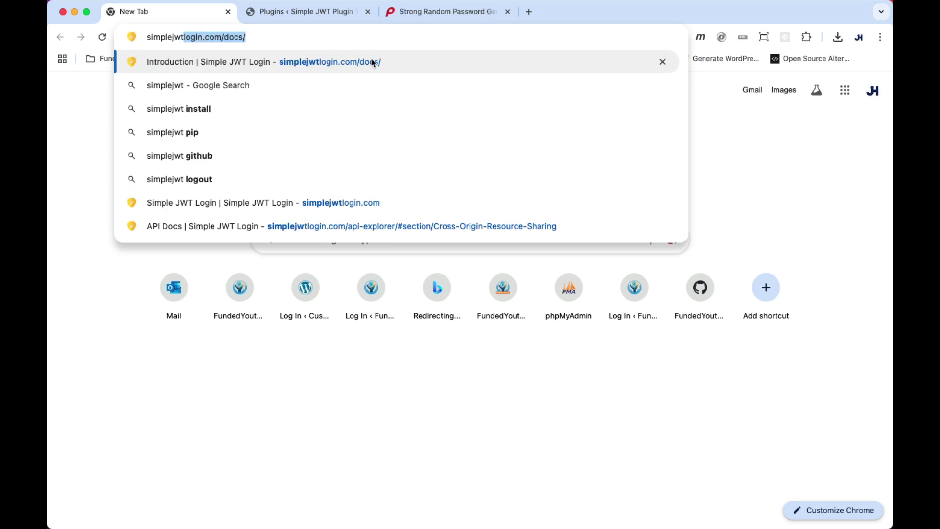
key(Right)
key(BackSpace)
key(BackSpace)
key(BackSpace)
key(BackSpace)
key(BackSpace)
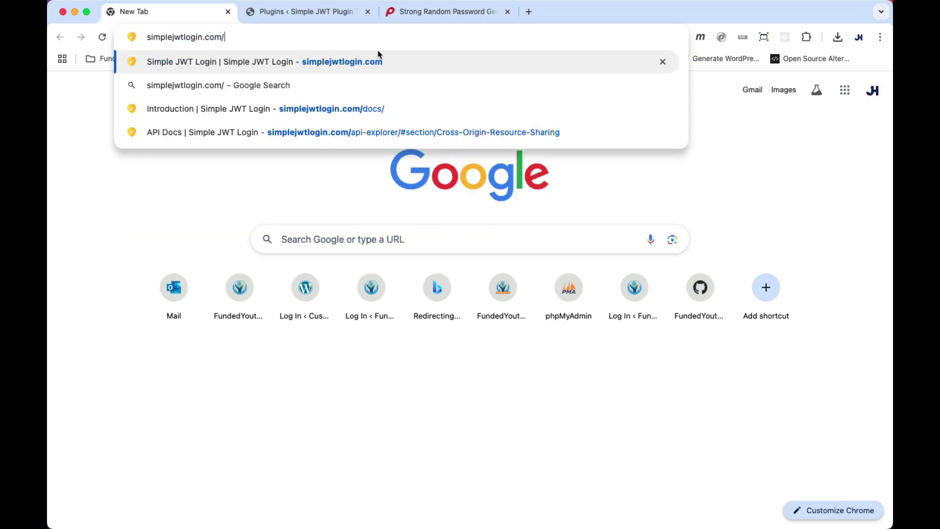
key(Return)
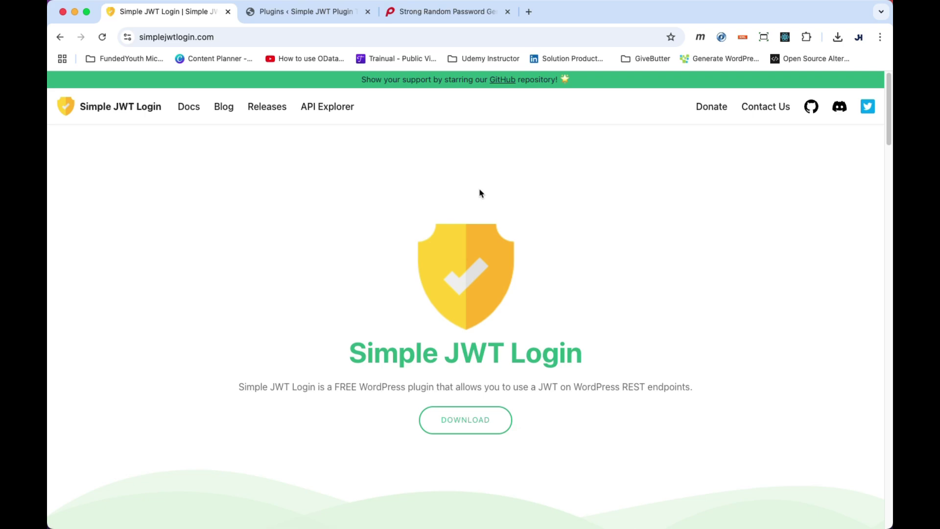
click(188, 106)
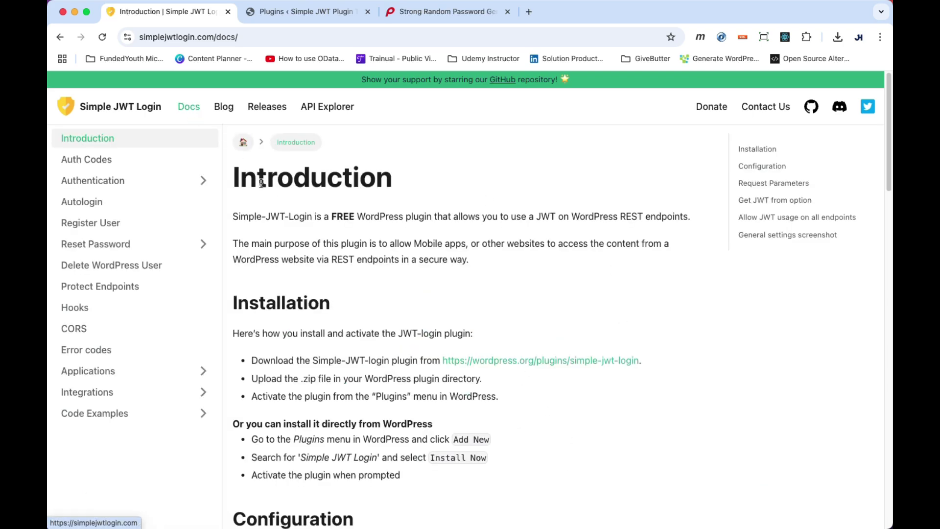
scroll(357, 255, down, 10)
scroll(361, 267, up, 7)
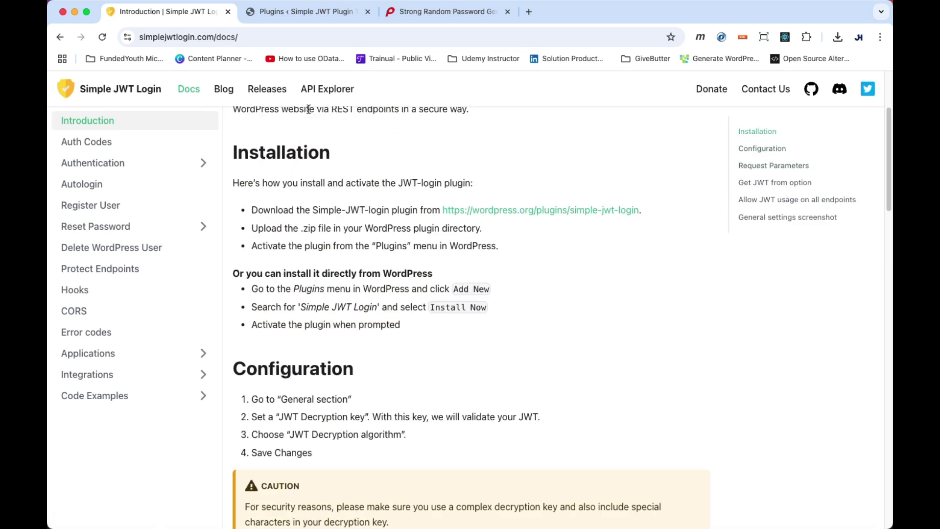
Clear the JWT Decryption Key field in Simple JWT Login's General settings.
click(322, 18)
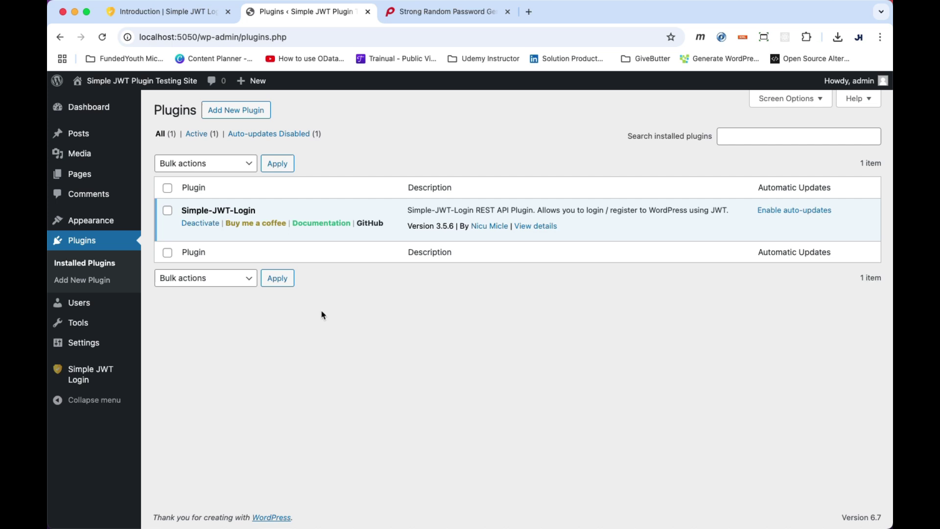
click(96, 382)
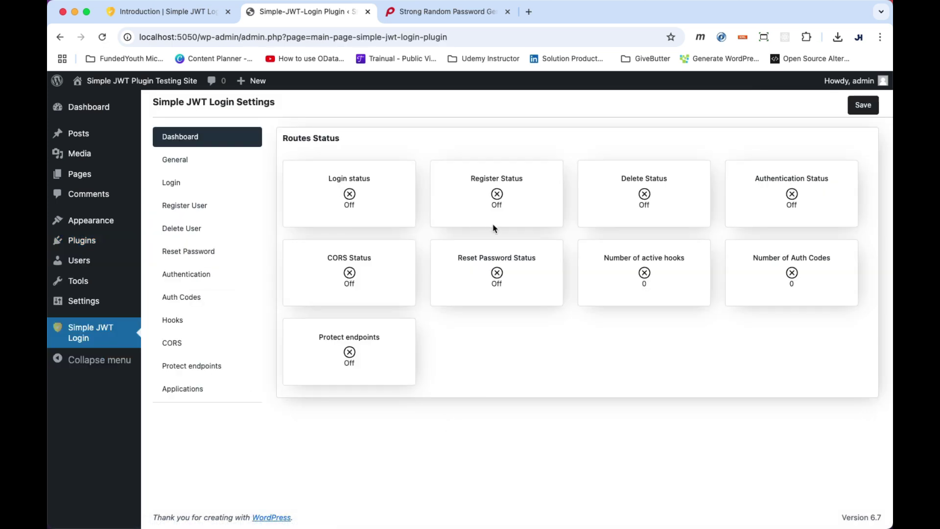
click(178, 163)
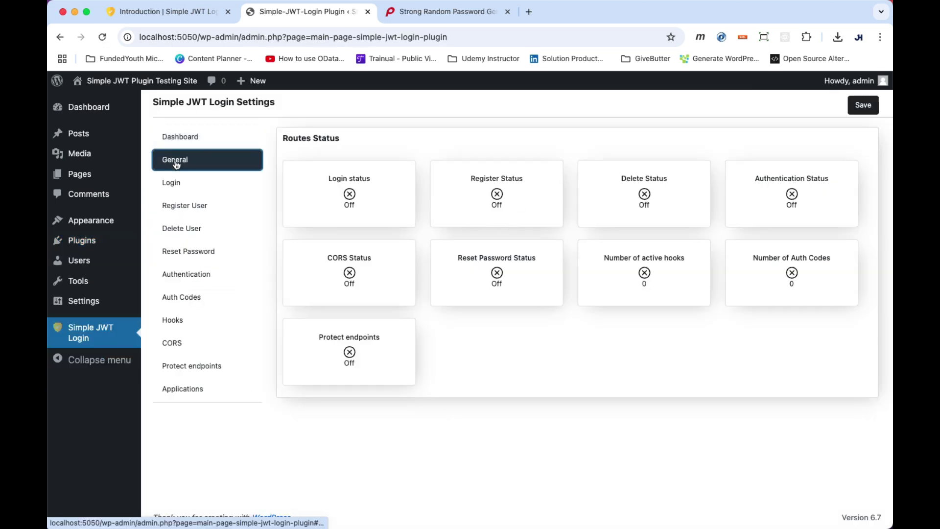
click(367, 352)
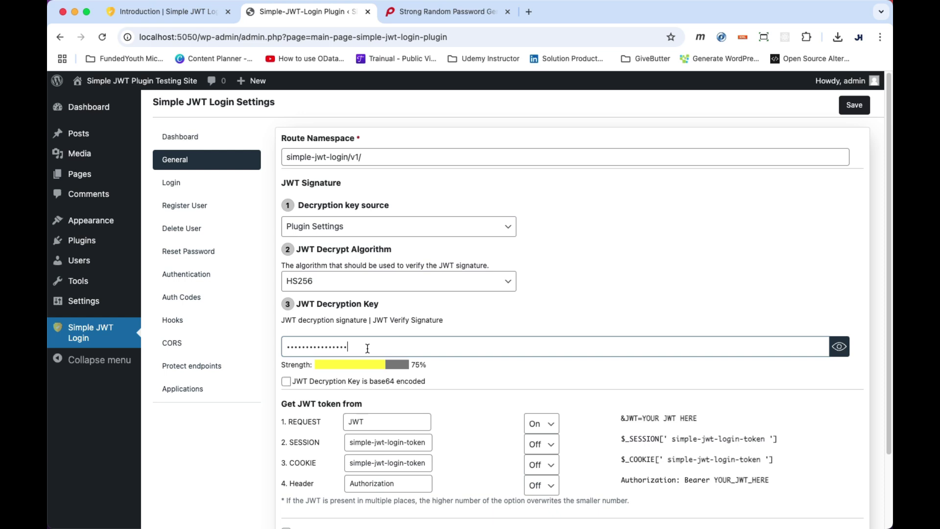
key(super+a)
key(BackSpace)
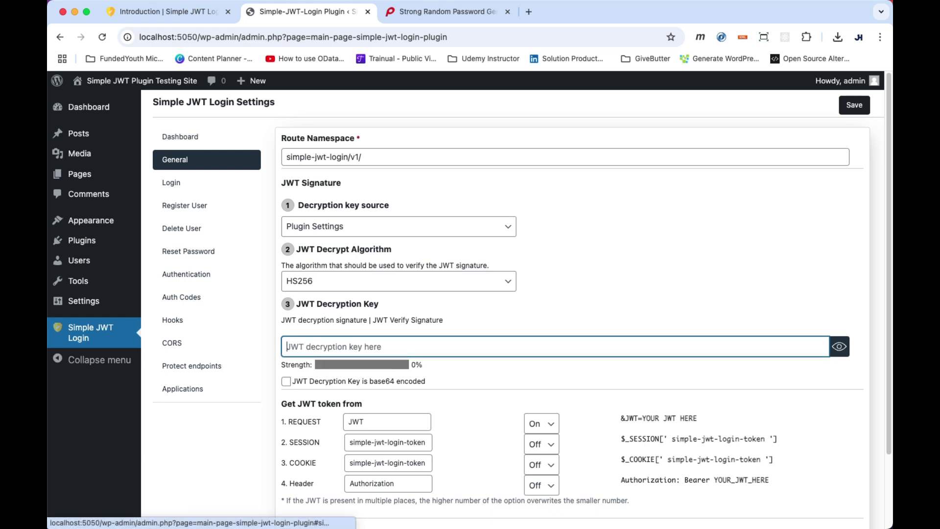
click(428, 13)
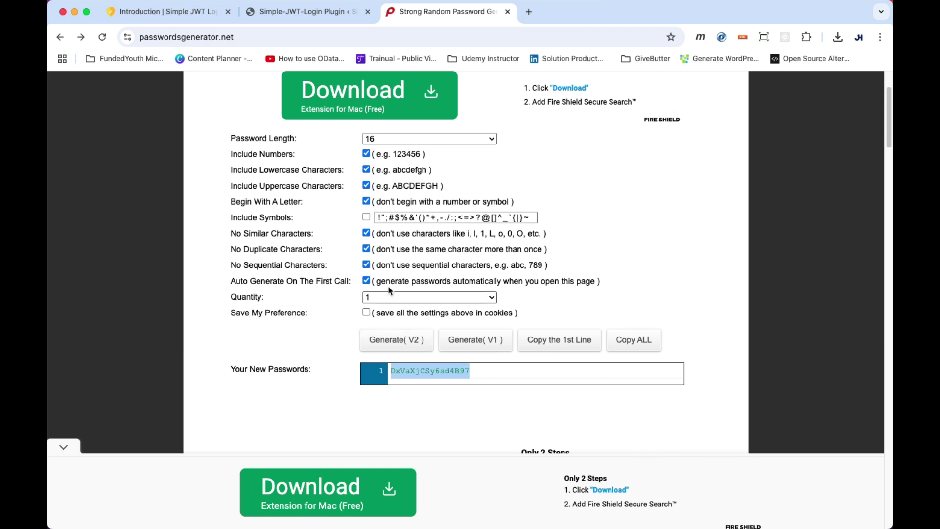
Keep the length at 16, generate a new password with Generate (V2), and select it.
click(366, 218)
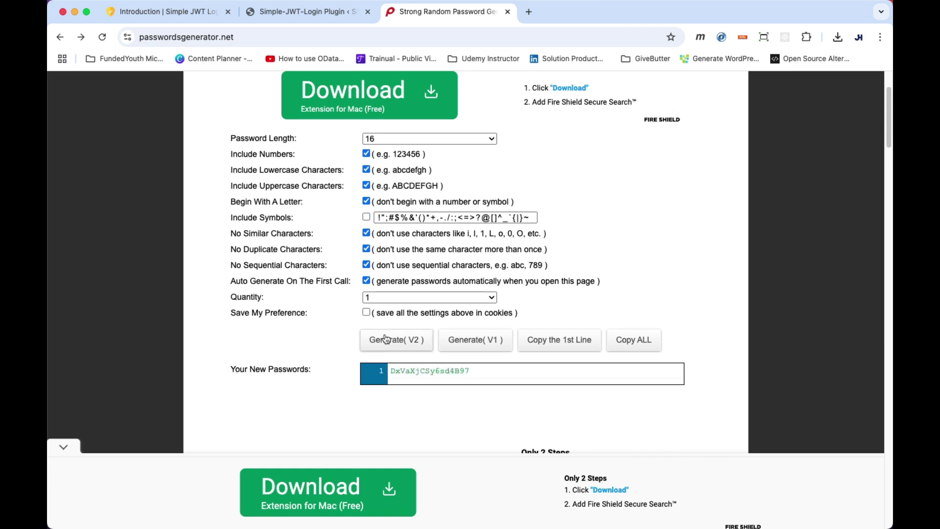
click(464, 139)
click(420, 140)
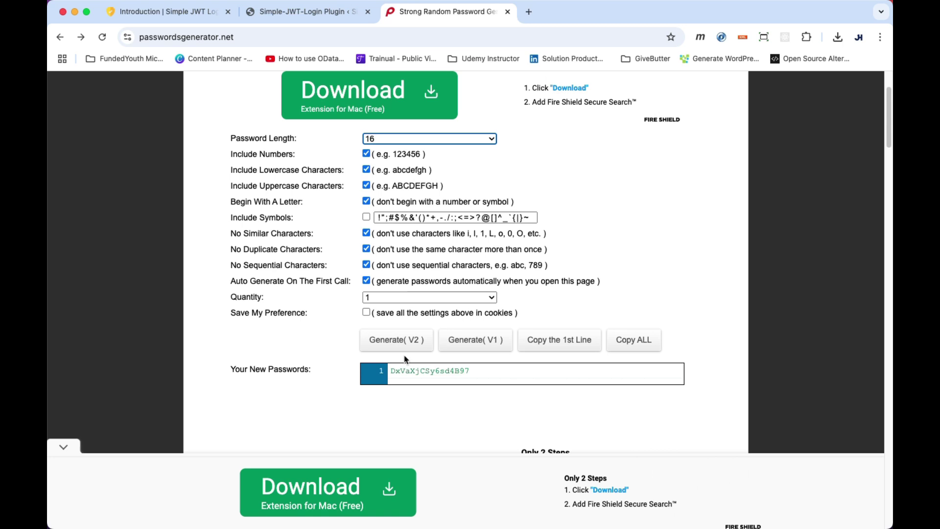
click(395, 342)
drag(471, 371, 415, 370)
double_click(411, 368)
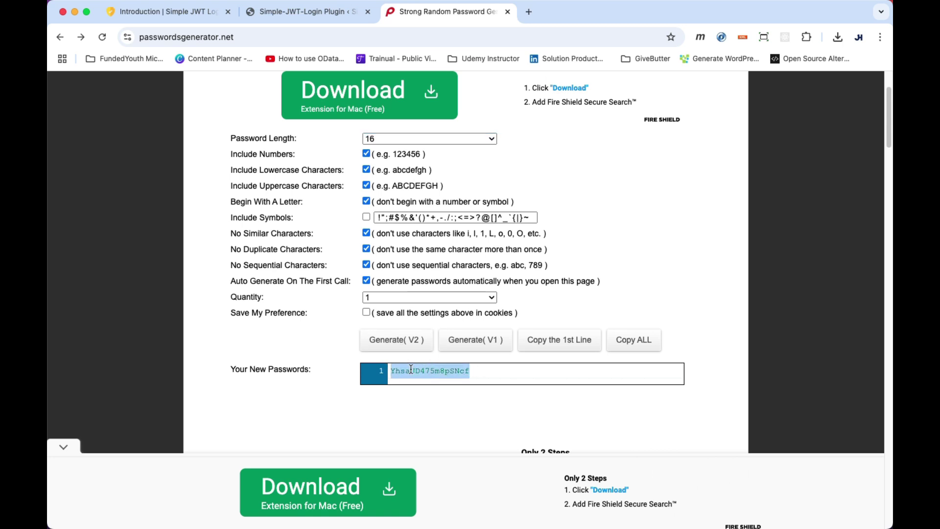
Paste the generated password into the Simple JWT Login JWT Decryption Key field.
click(294, 11)
click(340, 347)
key(super+v)
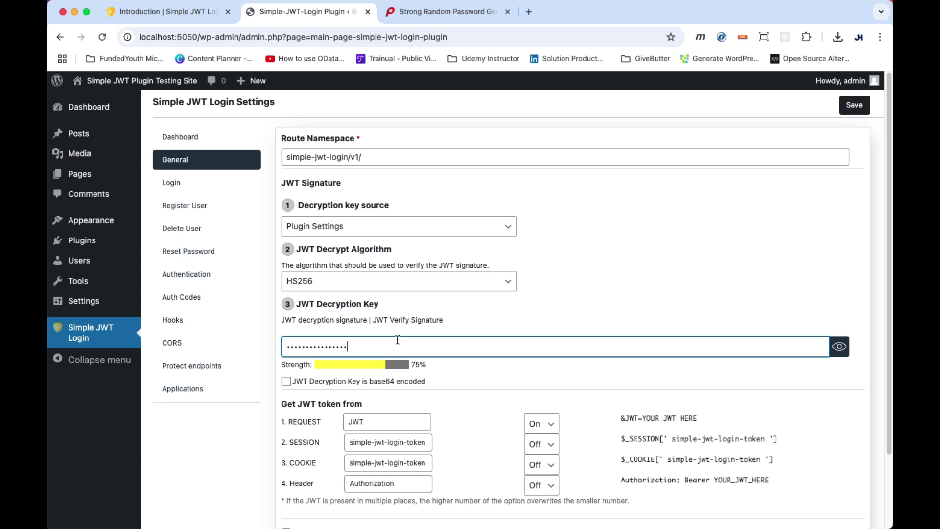
click(559, 325)
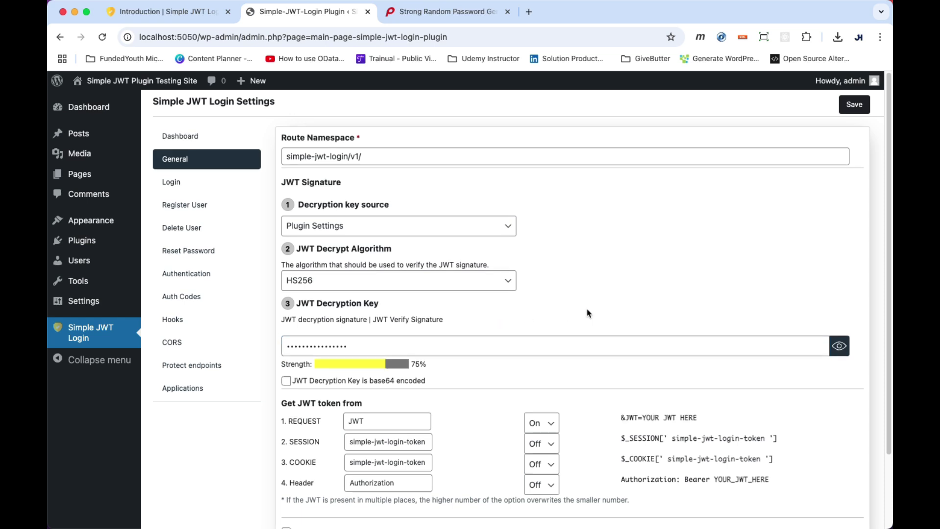
Leave reading the JWT from the header off and save the General settings.
scroll(575, 441, down, 1)
click(551, 466)
click(539, 466)
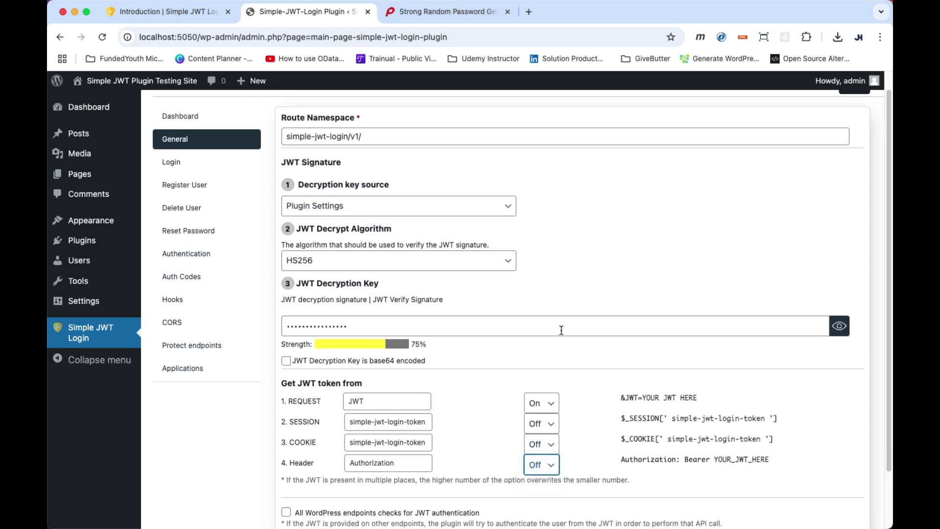
scroll(607, 269, up, 1)
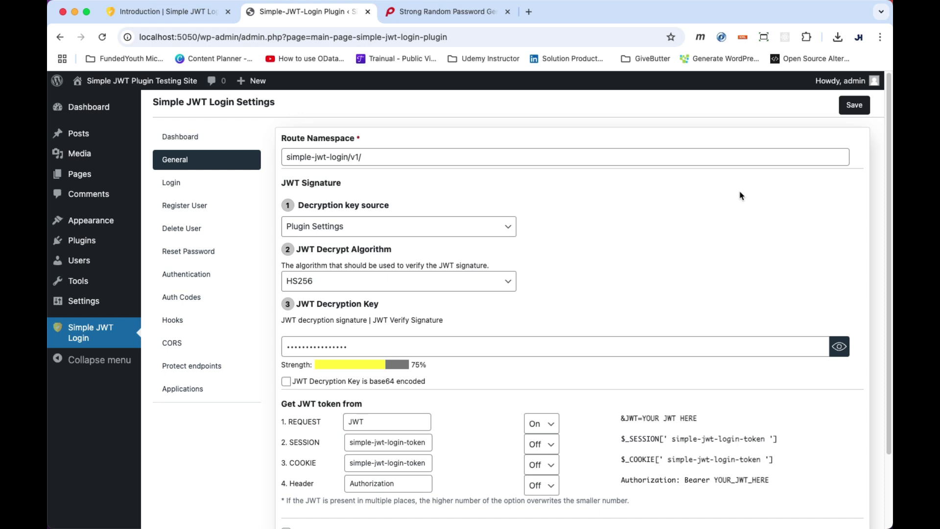
click(858, 107)
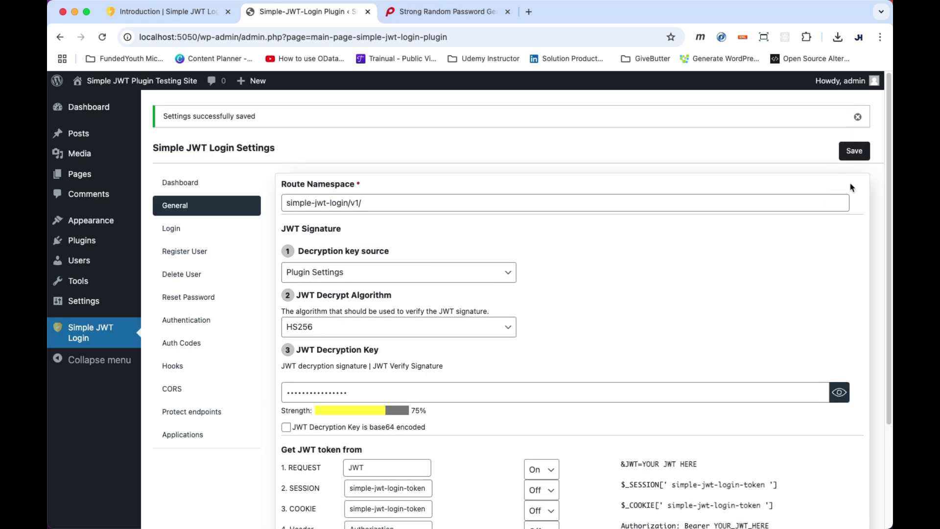
Allow authentication and include email, id, site and username in the JWT payload.
click(191, 324)
scroll(313, 196, down, 1)
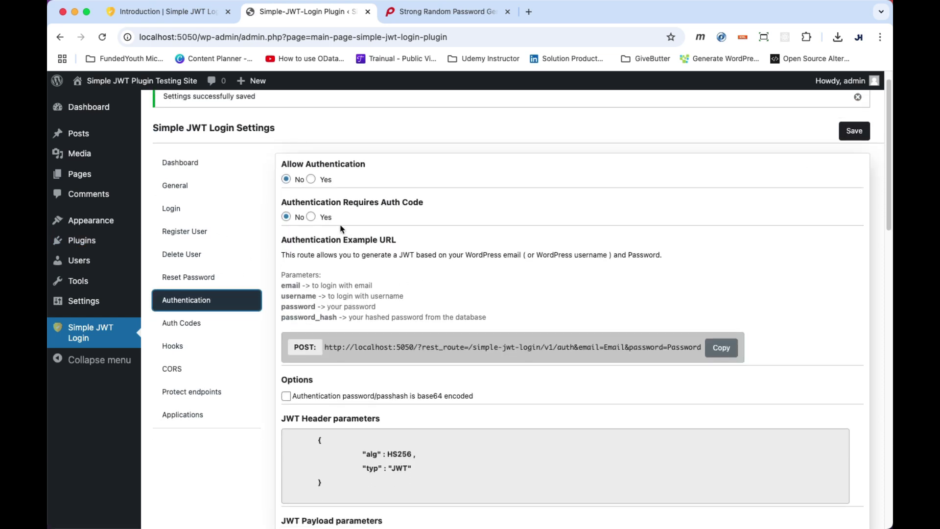
click(311, 180)
scroll(422, 248, down, 5)
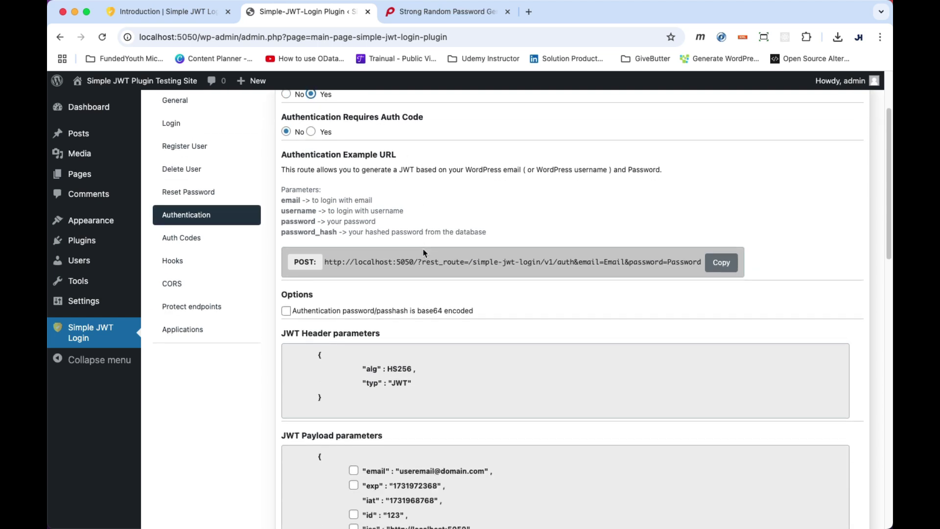
click(354, 353)
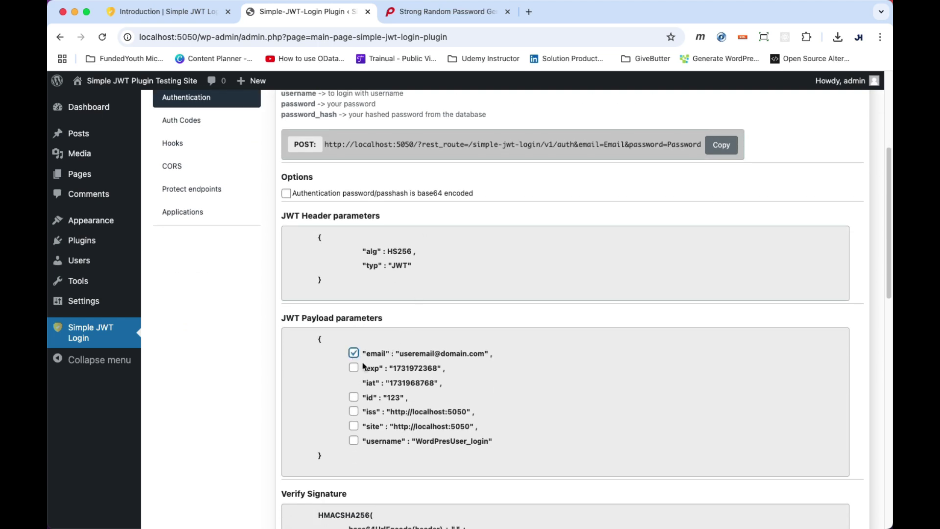
click(354, 397)
click(353, 426)
click(353, 440)
Copy the example POST authentication URL for use in Postman.
scroll(551, 400, down, 9)
scroll(594, 363, up, 14)
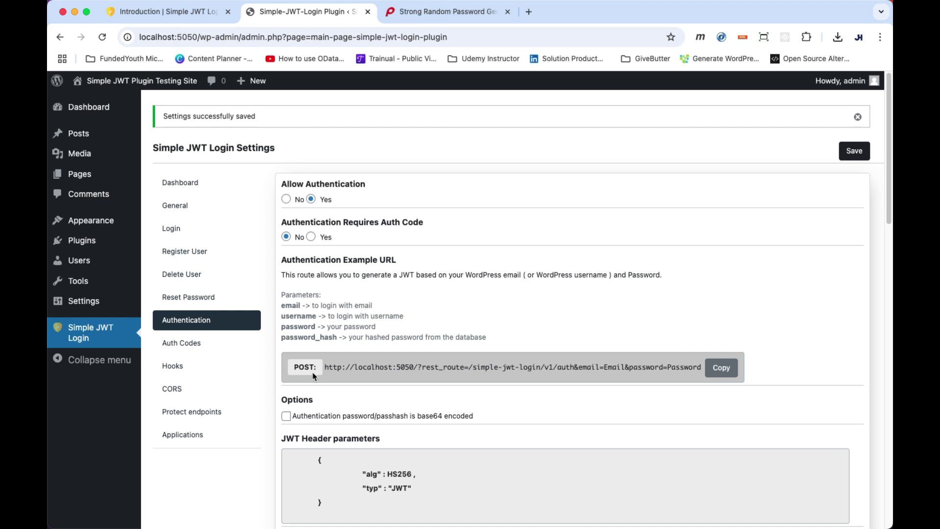
drag(296, 367, 314, 366)
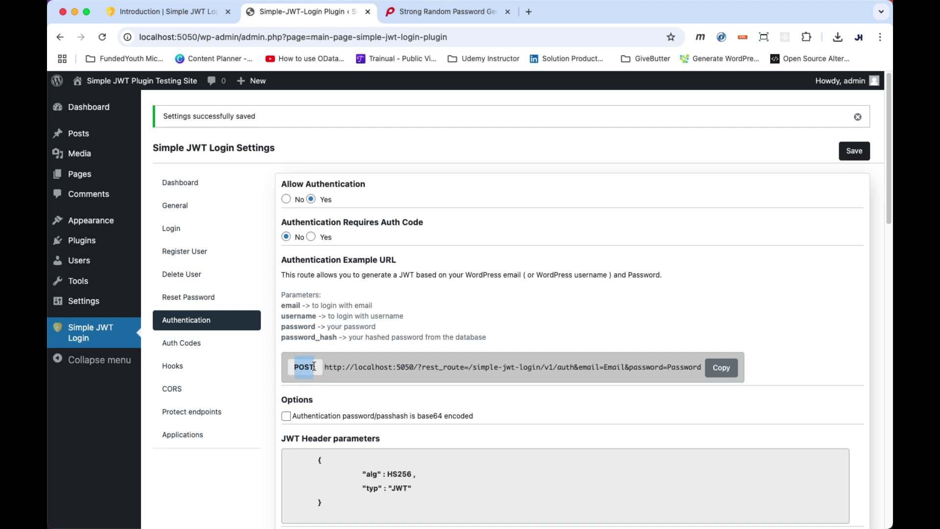
click(339, 367)
key(super+Tab)
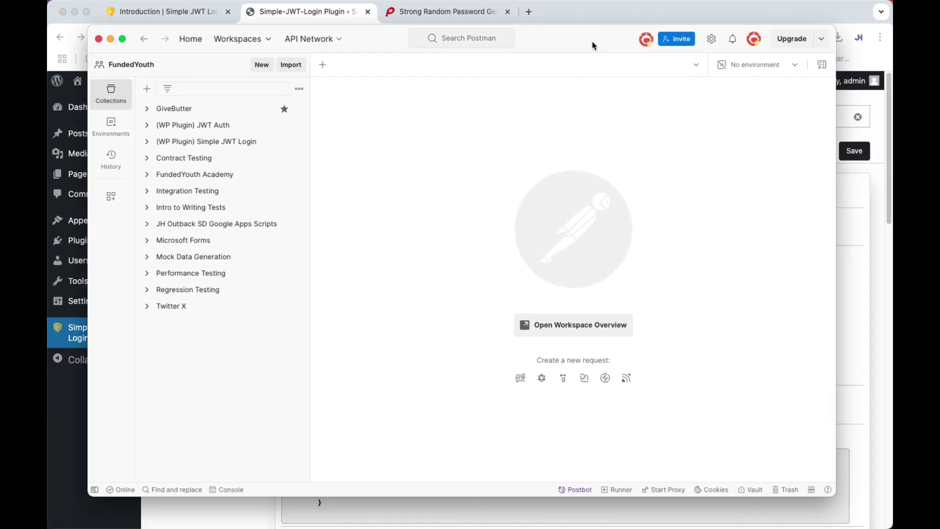
Create a new POST request using the pasted Simple JWT Login authentication URL.
click(322, 67)
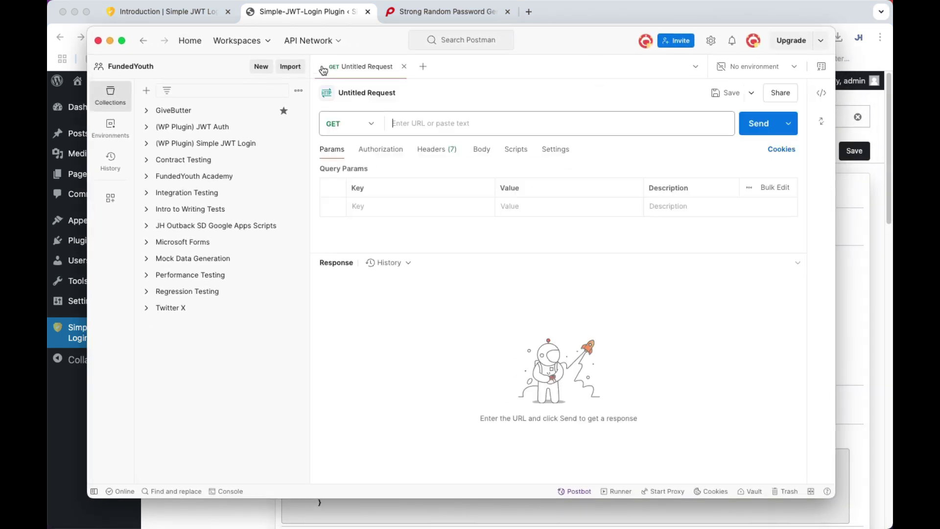
click(370, 125)
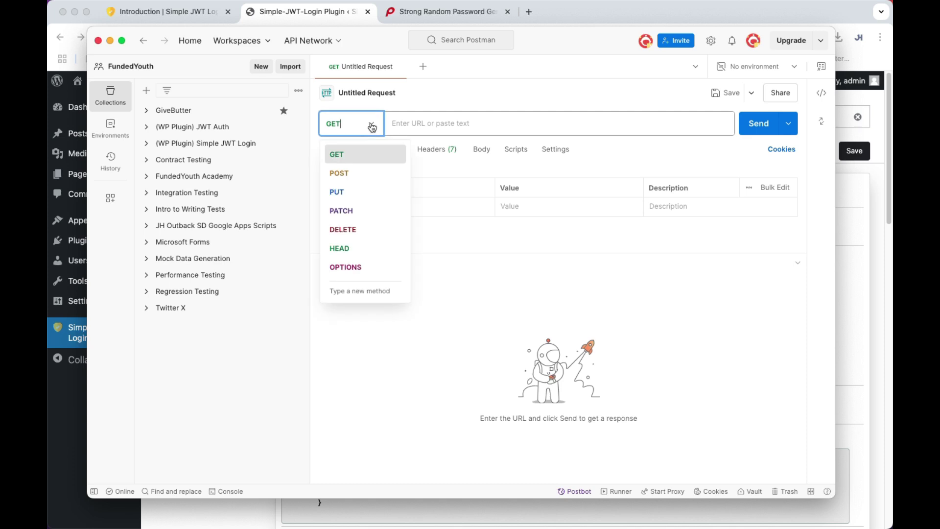
click(344, 174)
click(418, 126)
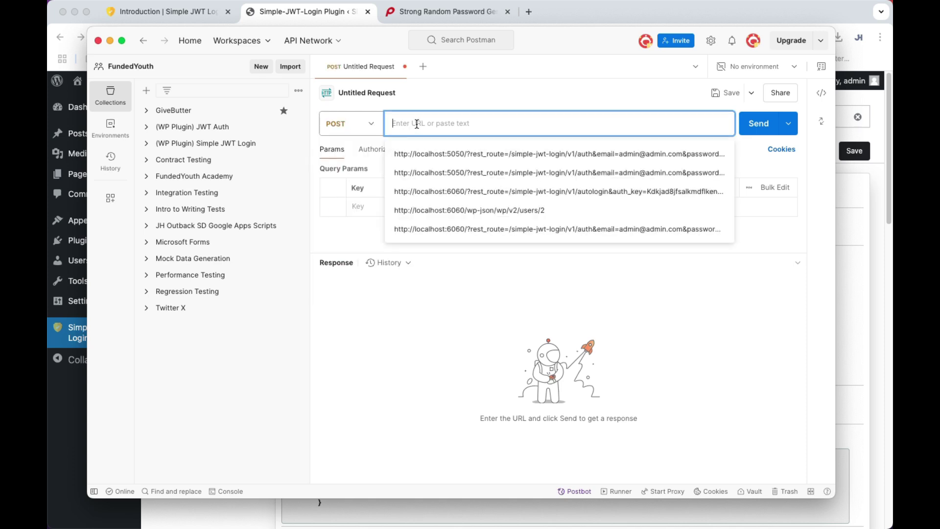
key(super+v)
scroll(527, 224, up, 2)
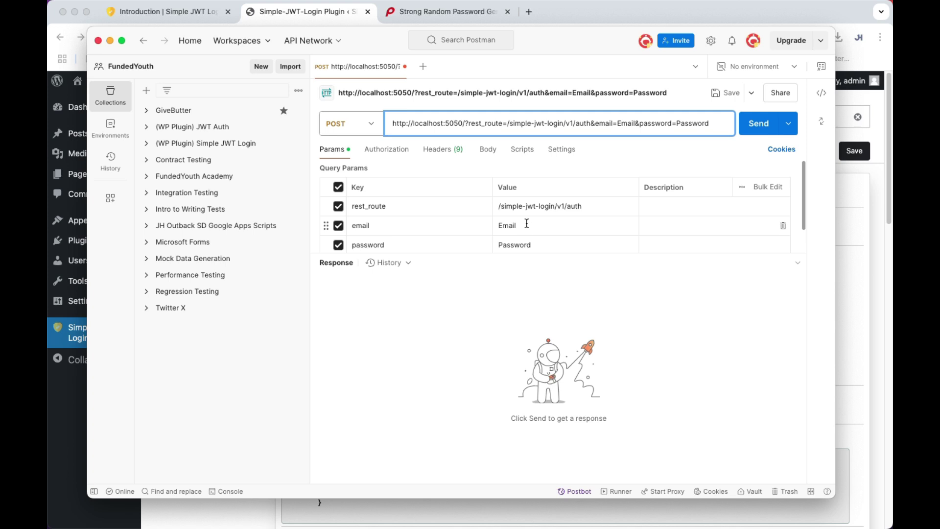
click(529, 224)
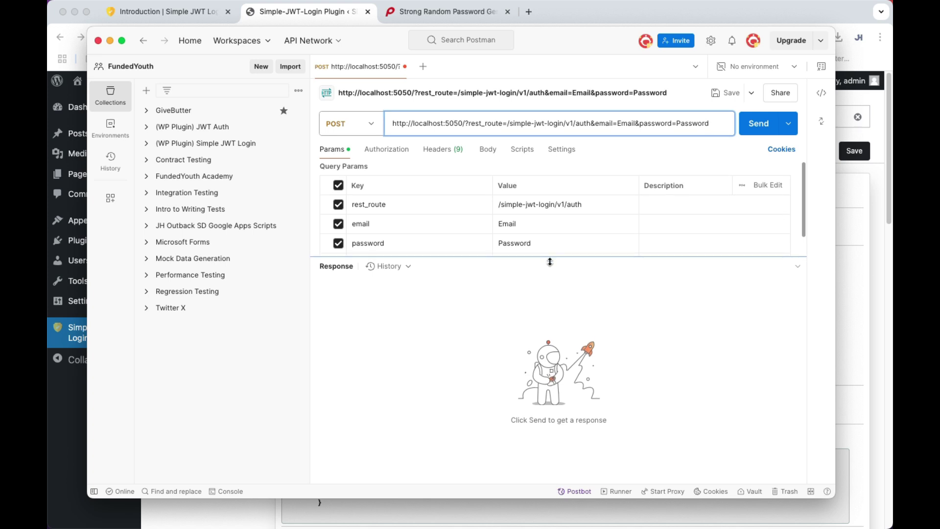
Replace the email and password parameter values with the admin login credentials.
click(531, 224)
drag(534, 226, 481, 221)
text(admin@admin1)
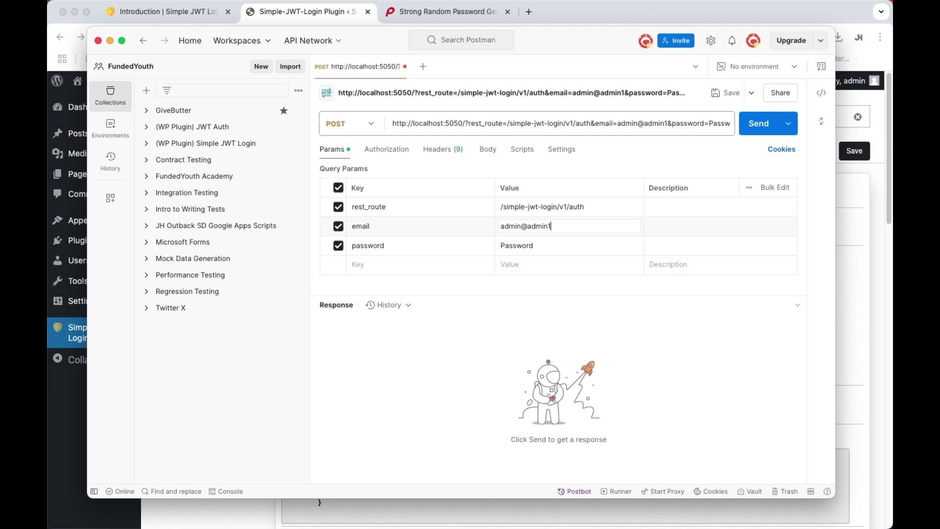
key(BackSpace)
text(,com)
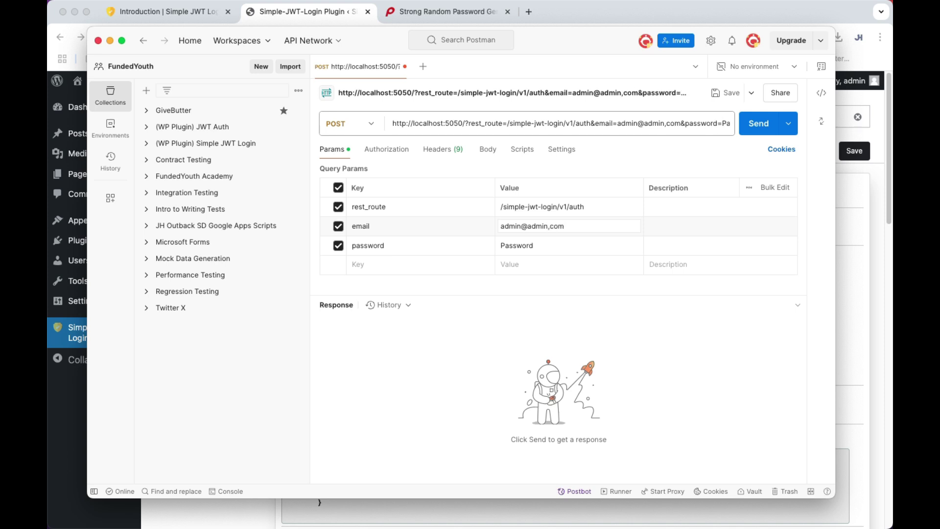
key(BackSpace)
key(BackSpace)
key(BackSpace)
key(BackSpace)
text(.com)
double_click(535, 245)
text(admin1)
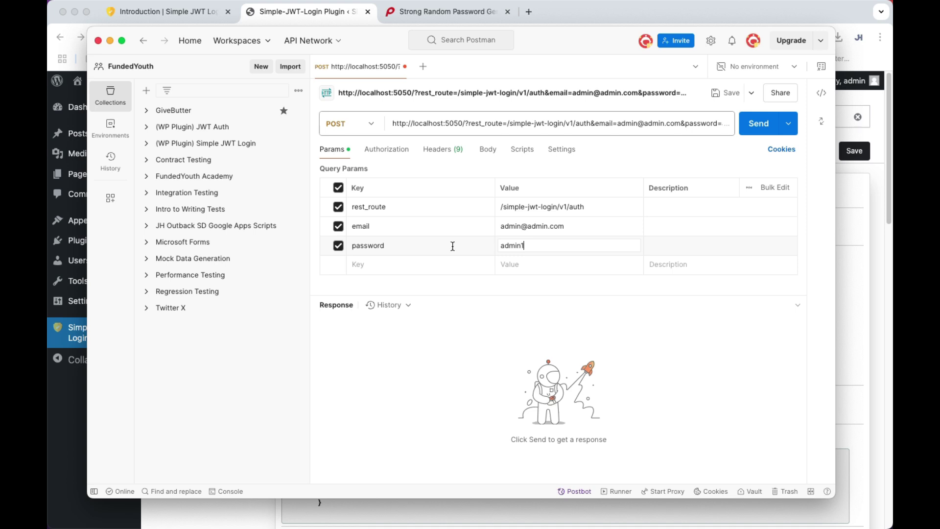
click(544, 288)
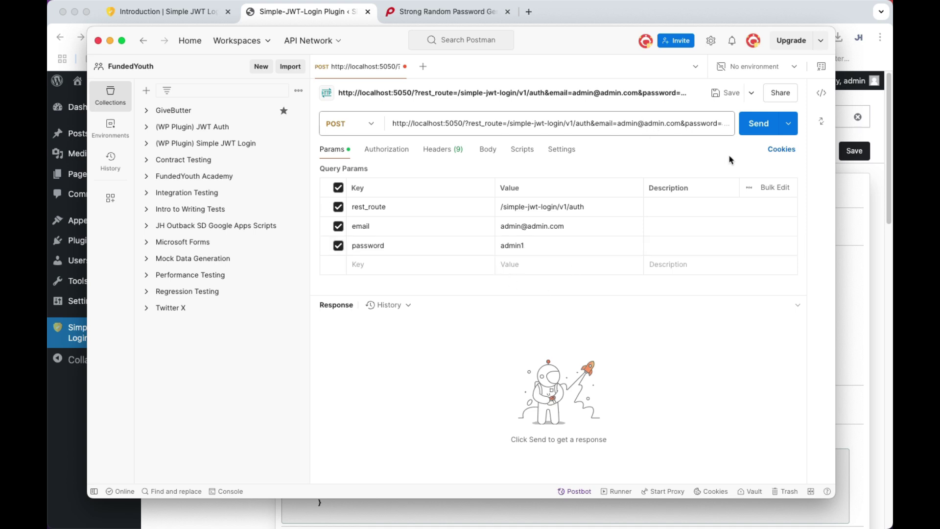
Send the request, try it as GET, then resend as POST for a 200 OK JWT.
click(760, 125)
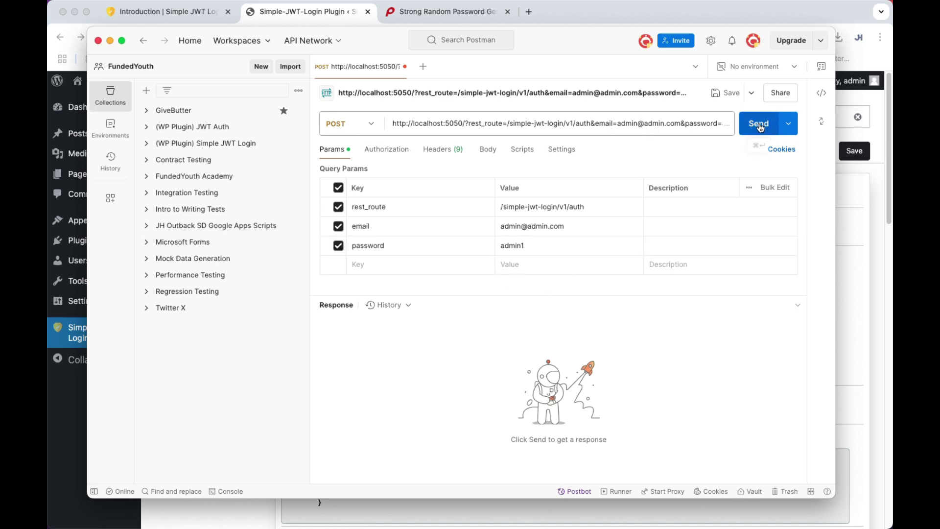
click(368, 124)
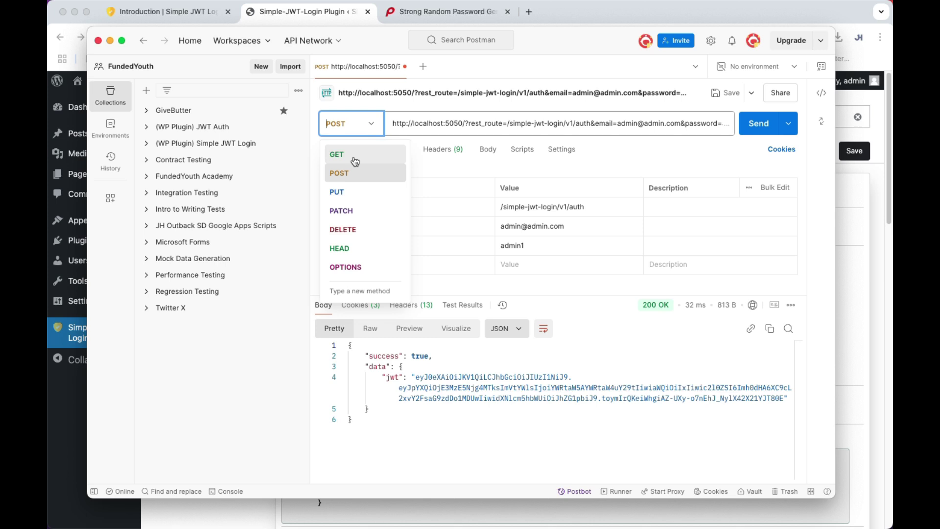
click(337, 154)
click(744, 130)
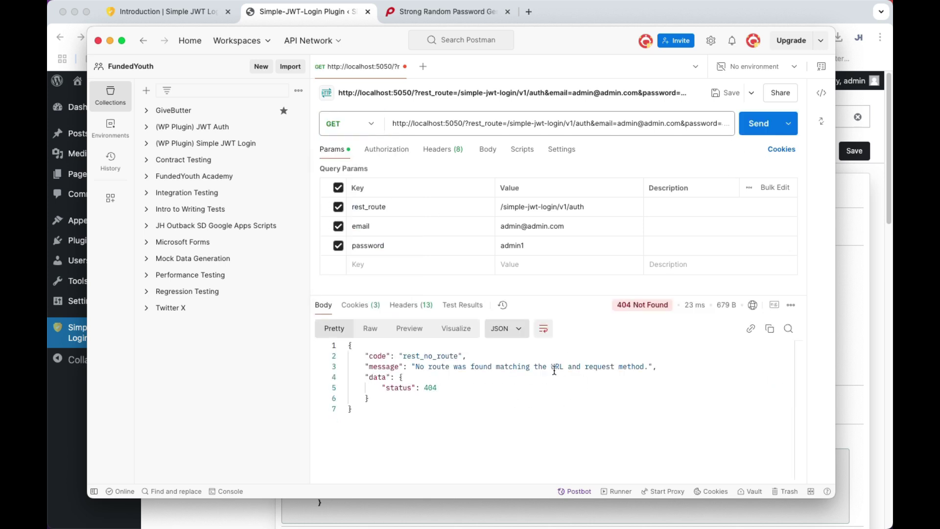
click(370, 124)
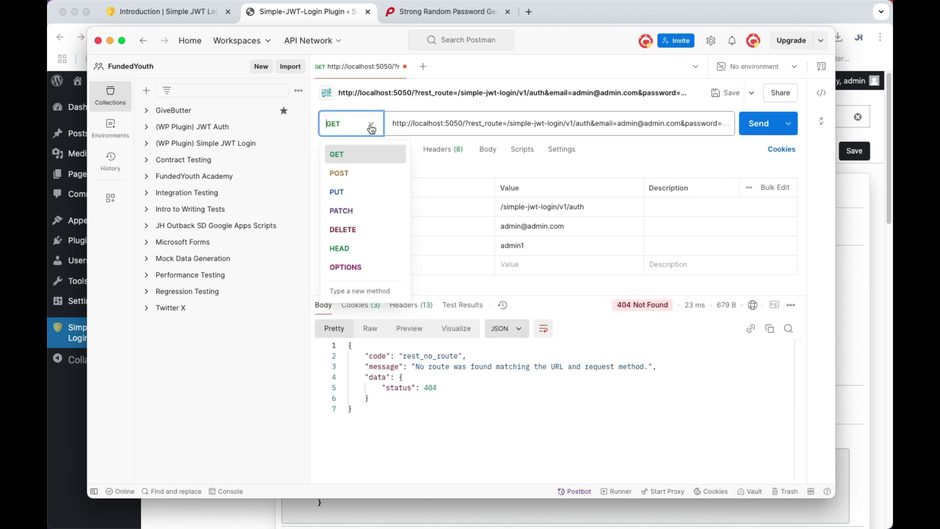
click(346, 174)
click(758, 125)
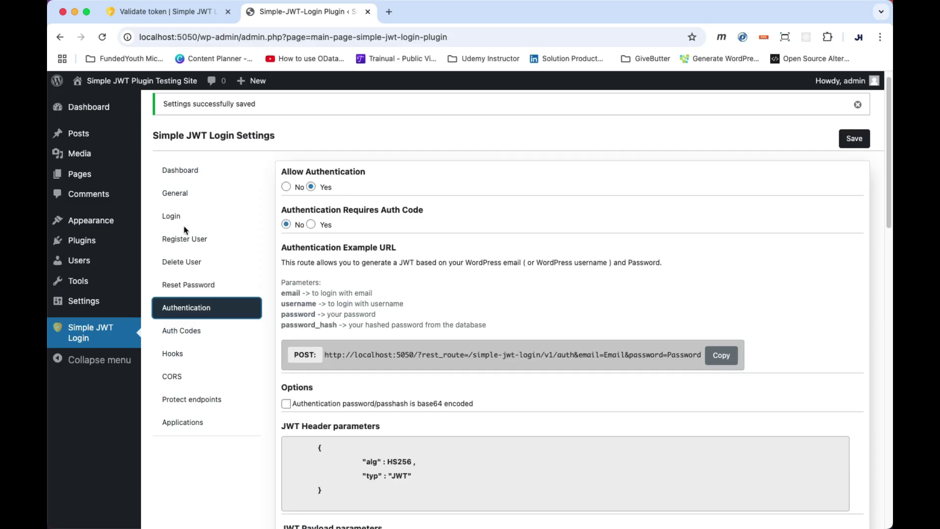
Open Simple JWT Login's Login settings, where Auto-Login is off.
click(185, 217)
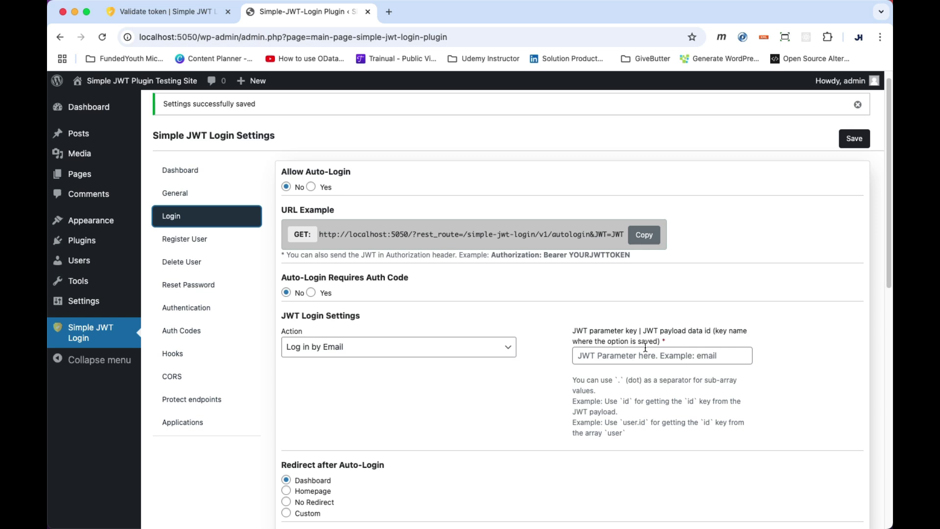
Set the auto-login JWT parameter key to email.
click(603, 356)
text(email)
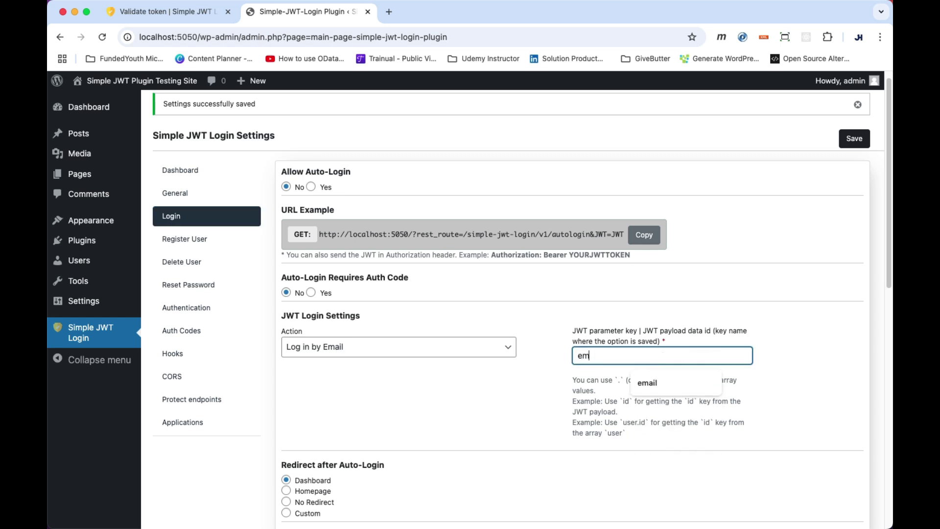
click(529, 310)
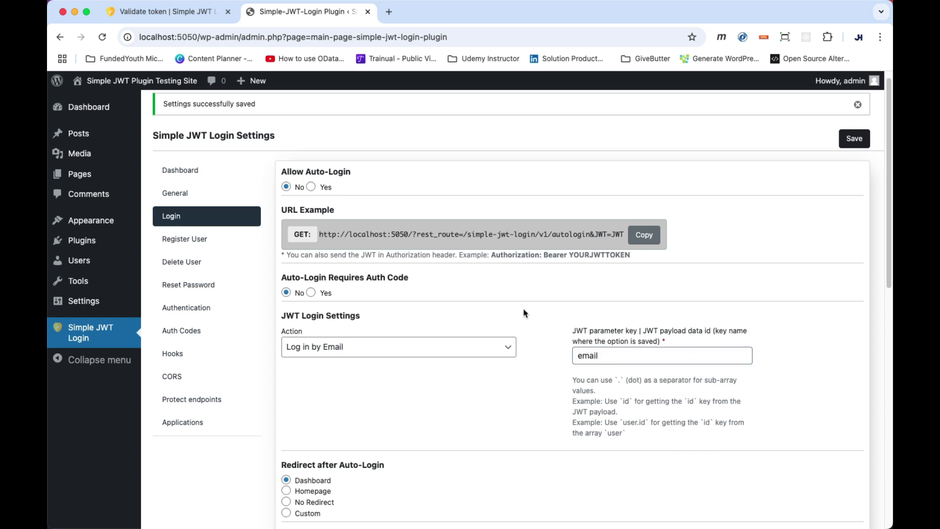
Copy the Validate JWT URL example from the Authentication settings.
scroll(859, 140, up, 1)
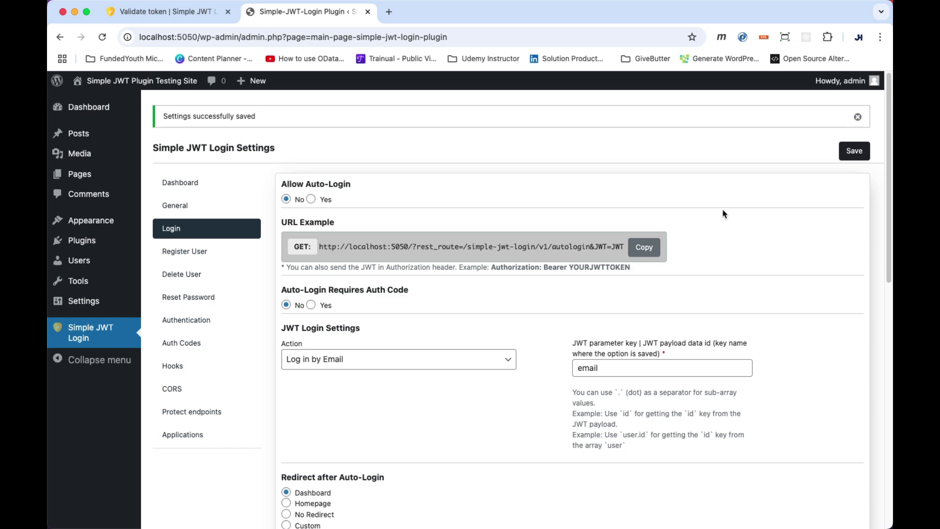
click(201, 320)
scroll(399, 326, down, 3)
scroll(399, 326, down, 15)
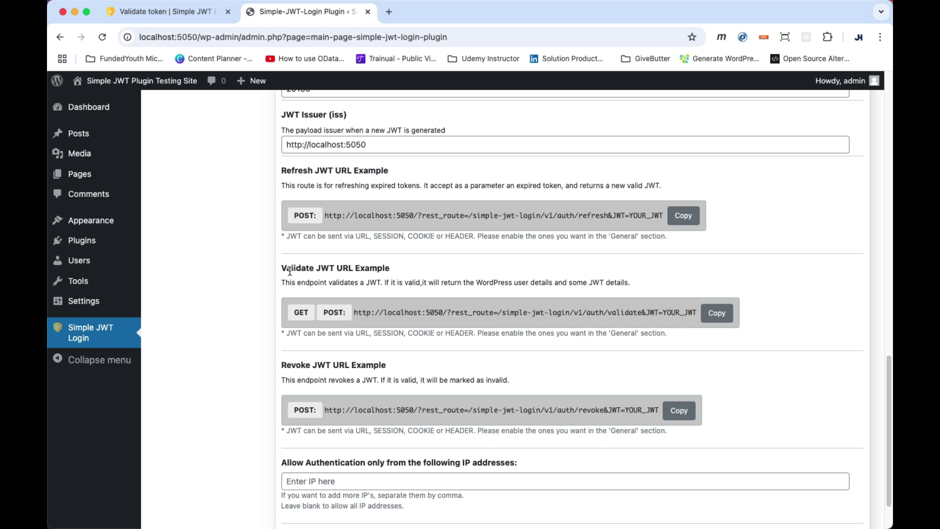
drag(289, 271, 409, 268)
click(438, 311)
click(722, 319)
Paste the validate URL into a new request and copy a fresh JWT from the auth request.
key(super+Tab)
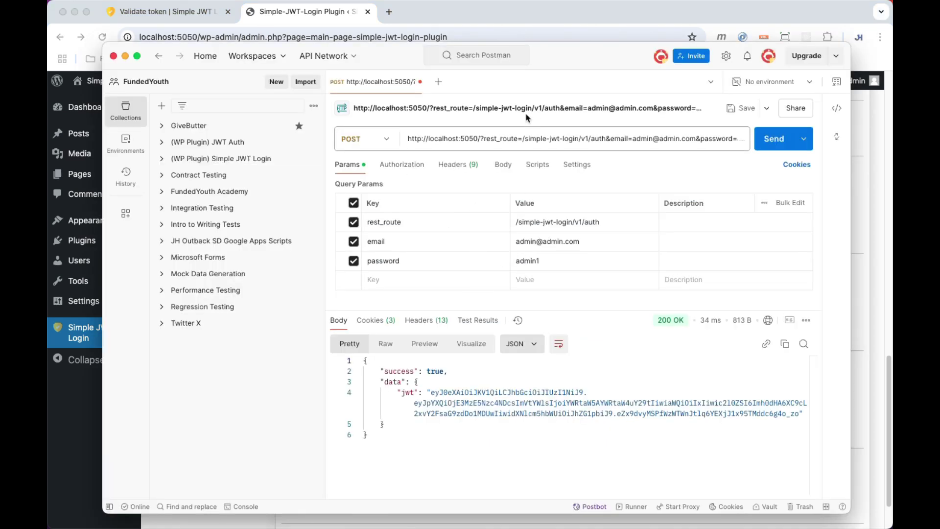
click(436, 81)
key(super+v)
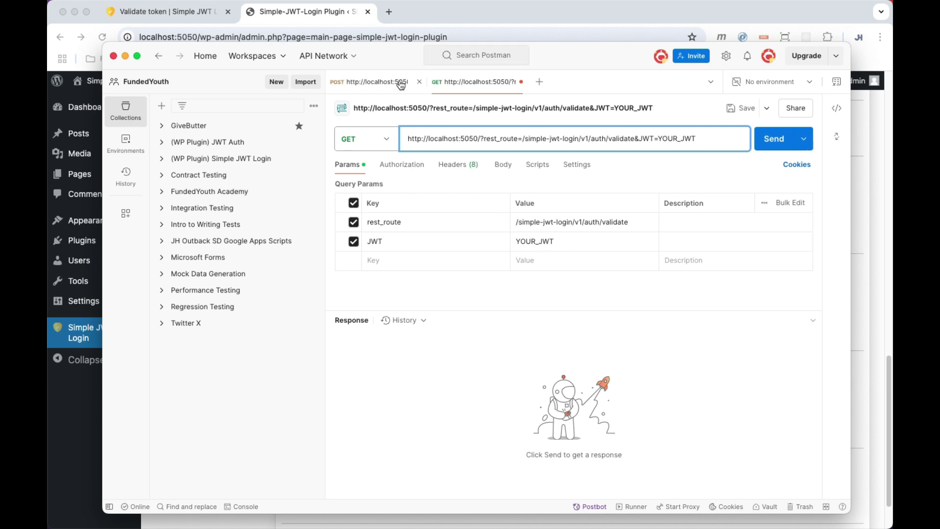
click(376, 82)
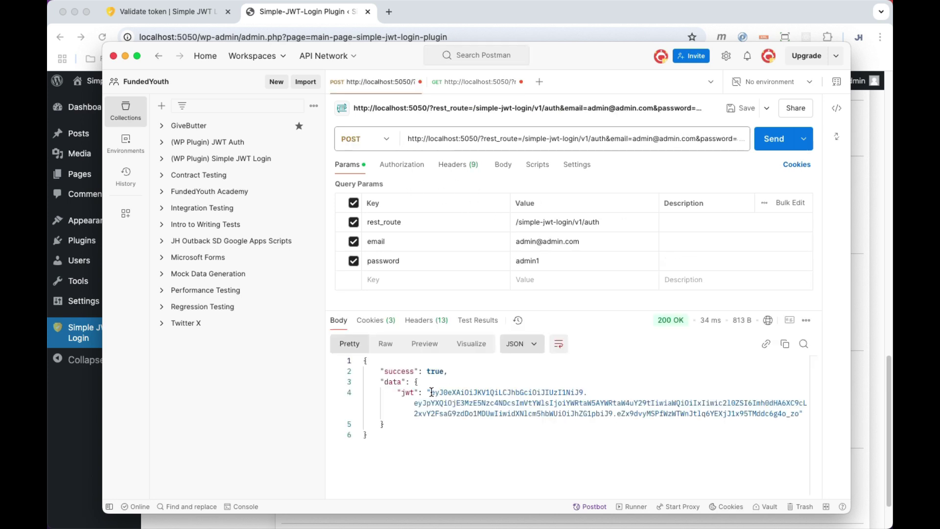
click(774, 139)
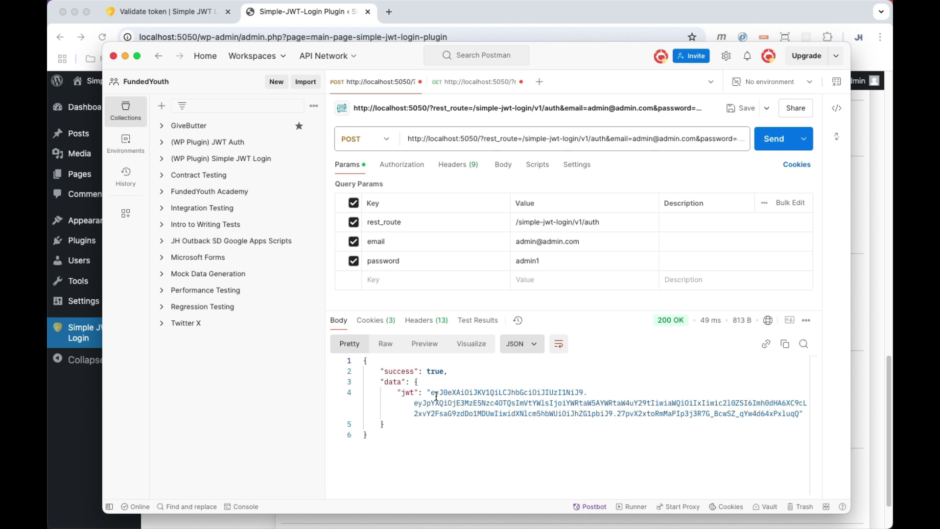
drag(431, 393, 799, 414)
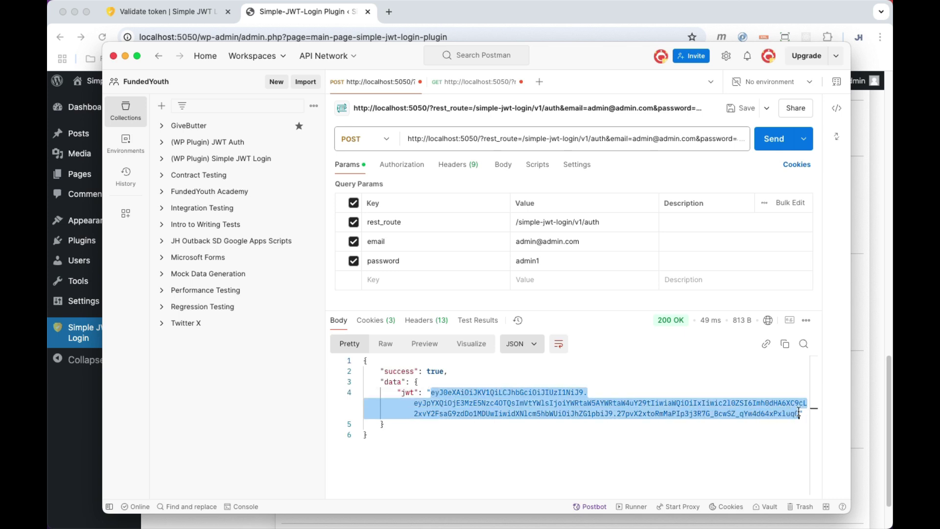
Replace YOUR_JWT with the copied token and send the validate request for 200 OK.
click(475, 81)
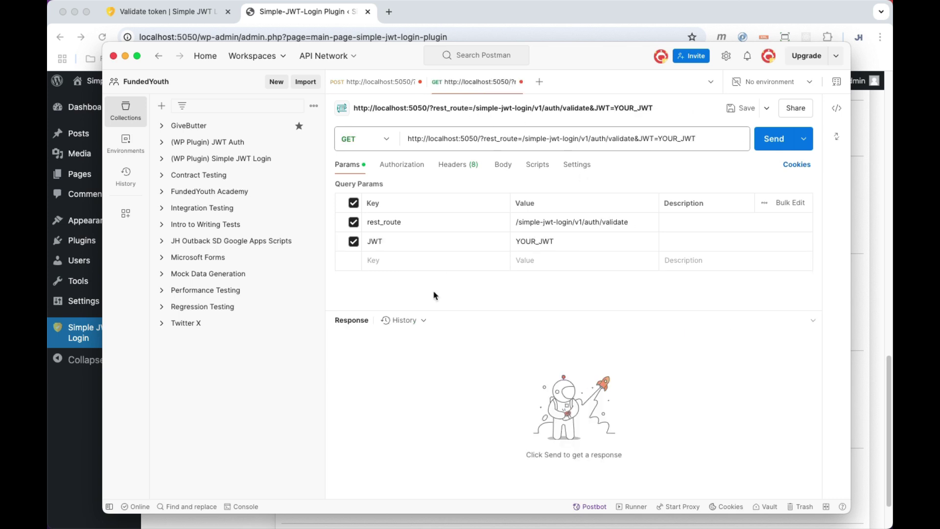
click(566, 241)
double_click(542, 245)
key(super+v)
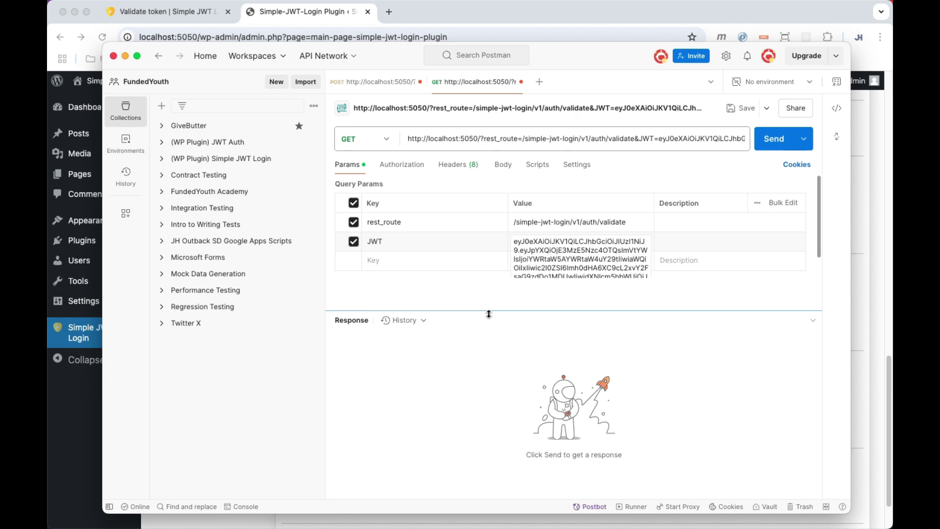
click(485, 312)
click(772, 147)
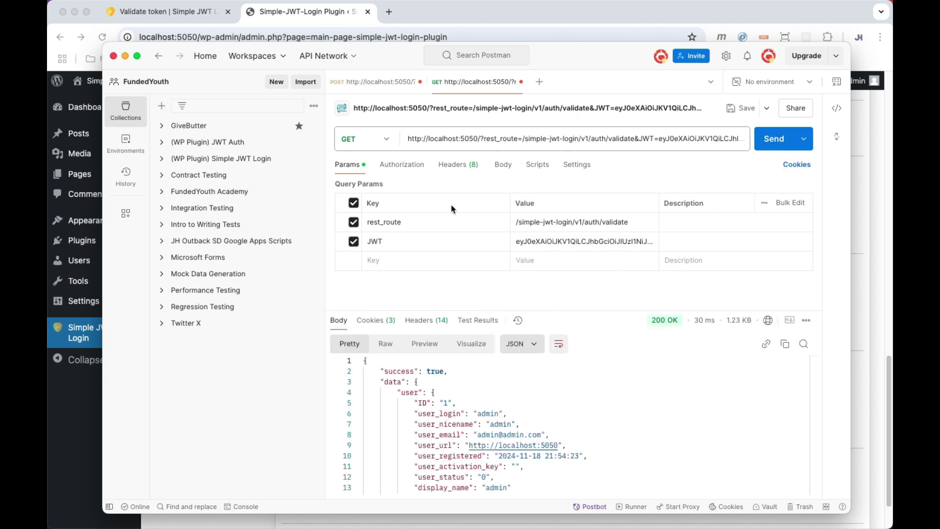
click(289, 16)
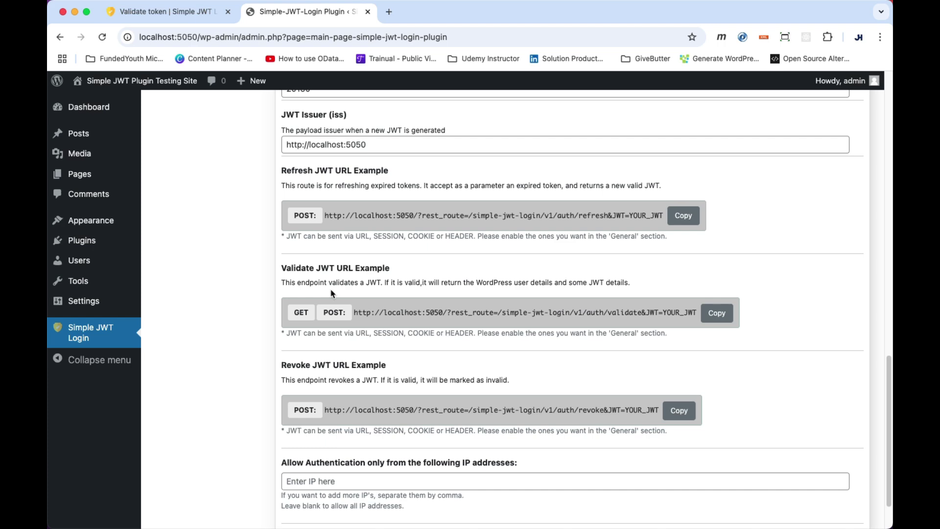
Set login to WordPress Username with JWT key username, save, and revalidate the token in Postman.
scroll(330, 293, up, 15)
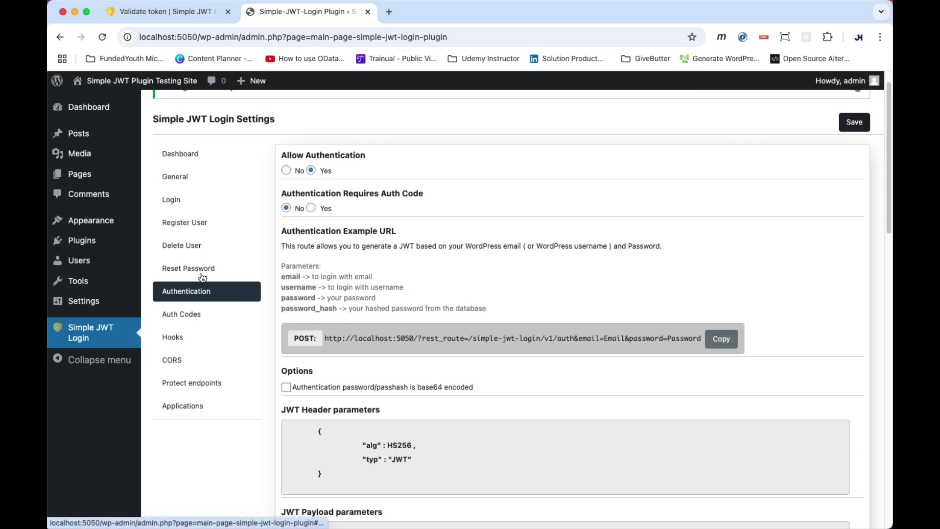
click(177, 201)
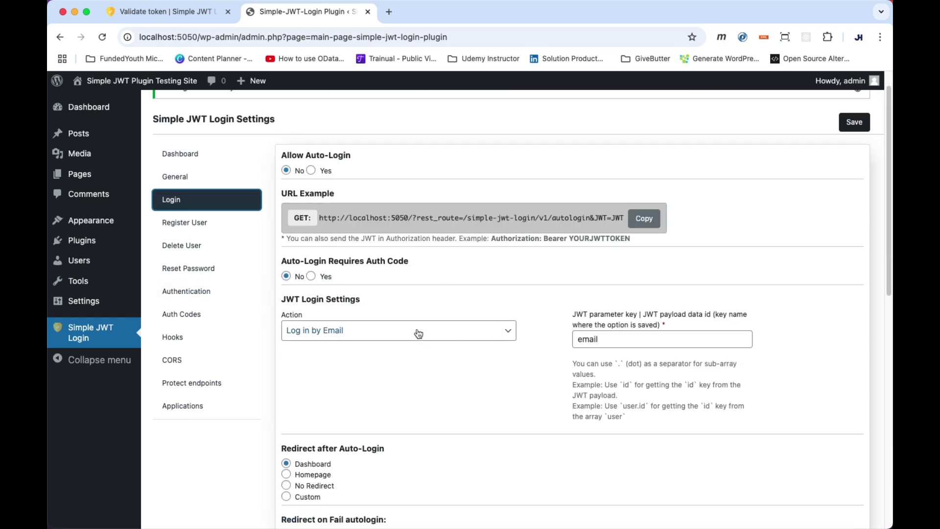
click(419, 334)
click(479, 357)
key(Tab)
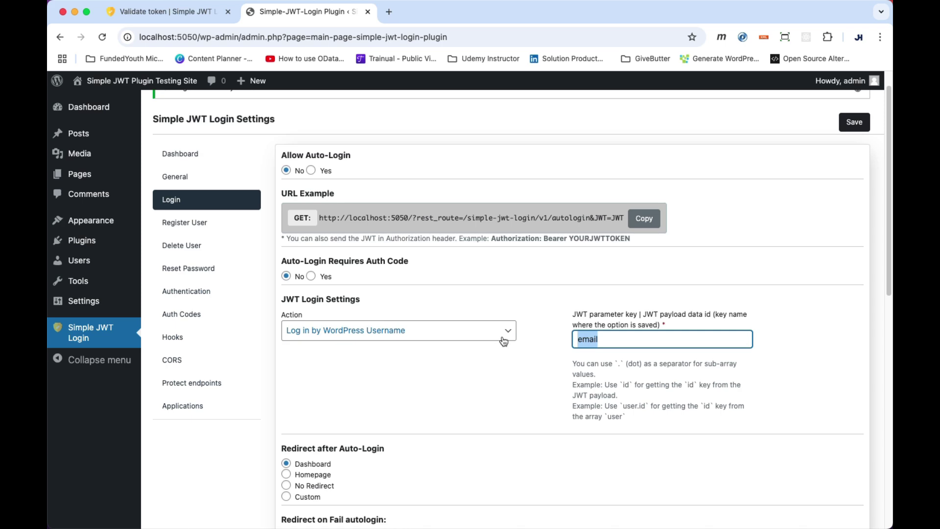
text(username)
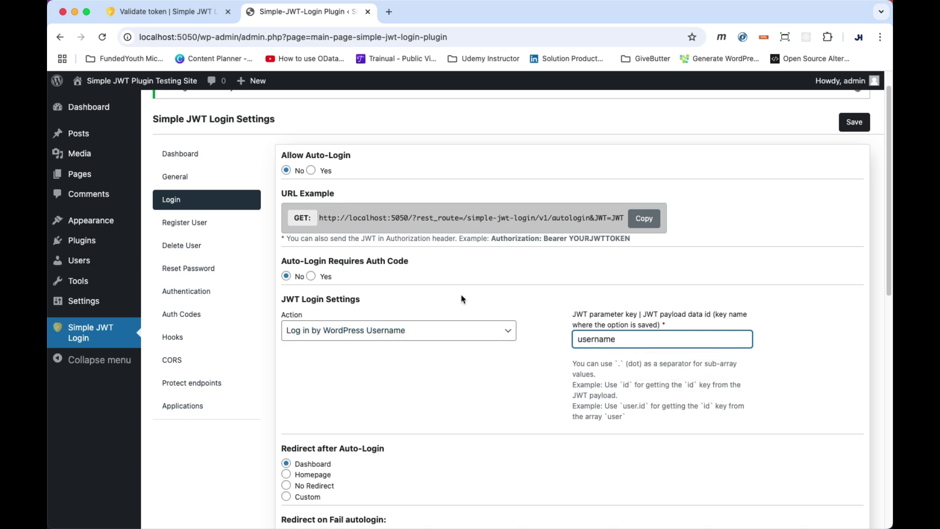
click(855, 122)
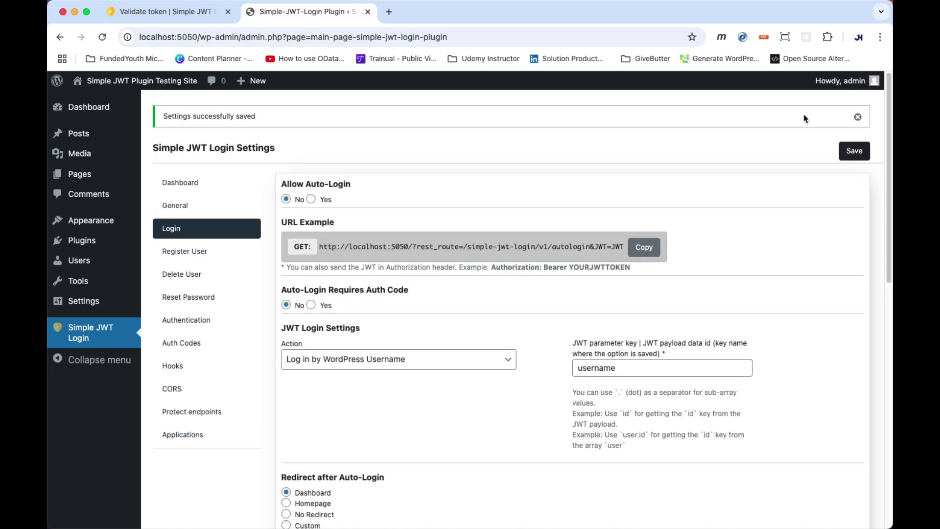
key(super+Tab)
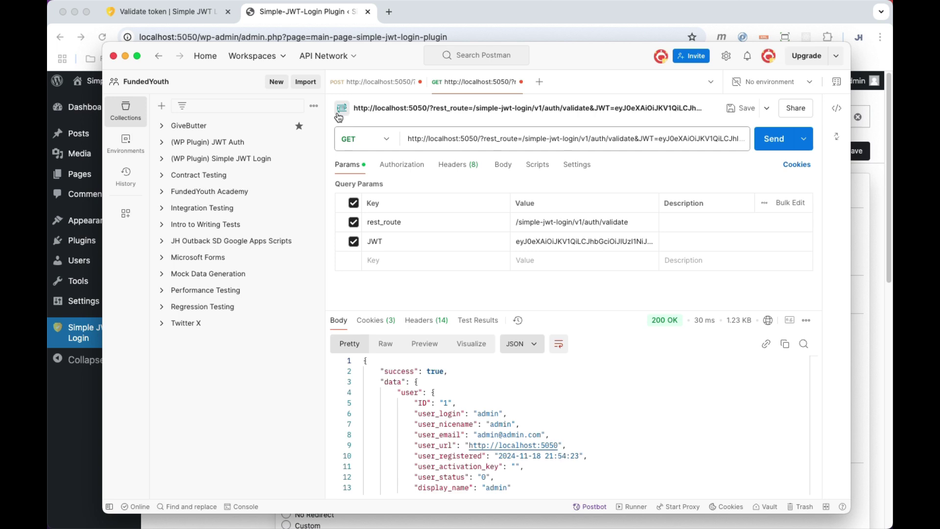
click(774, 143)
Change the JWT parameter key to blarg, save, and resend validation, which fails.
click(250, 15)
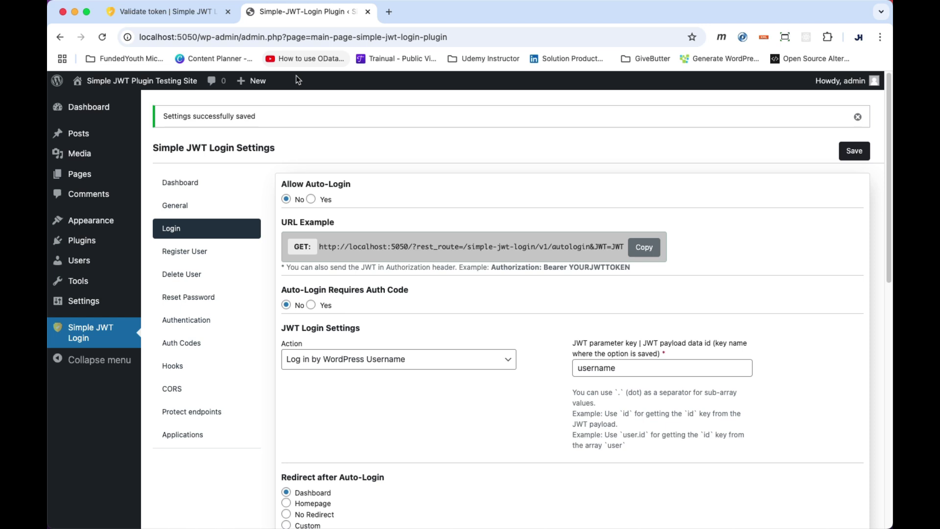
drag(628, 366, 517, 364)
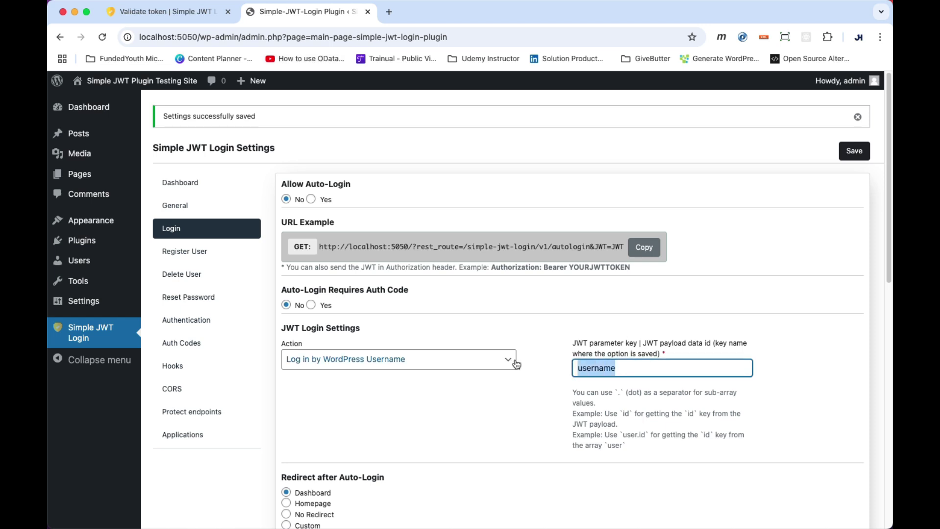
text(blarg)
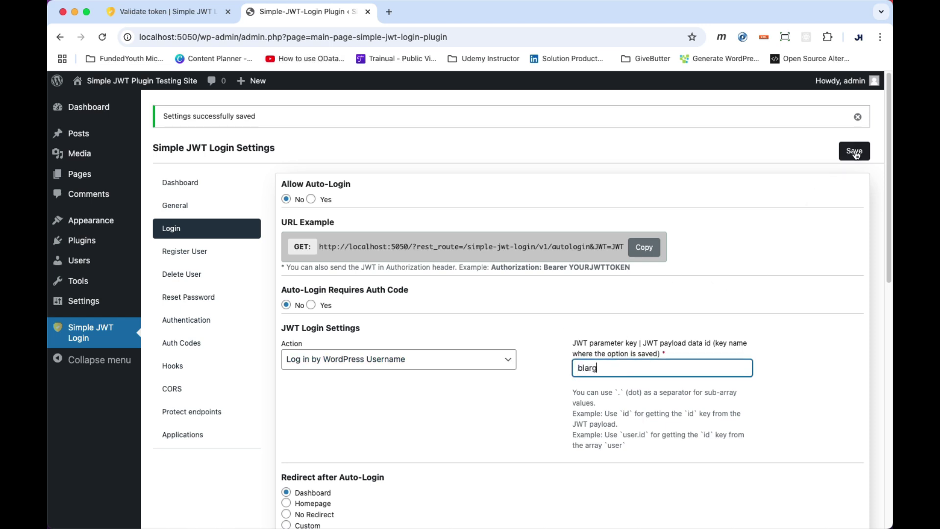
click(855, 152)
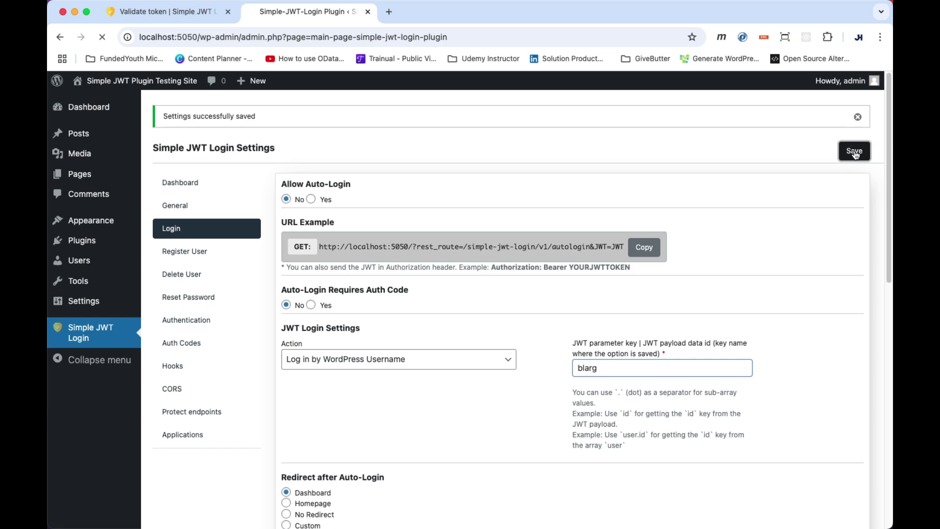
key(super+Tab)
click(777, 138)
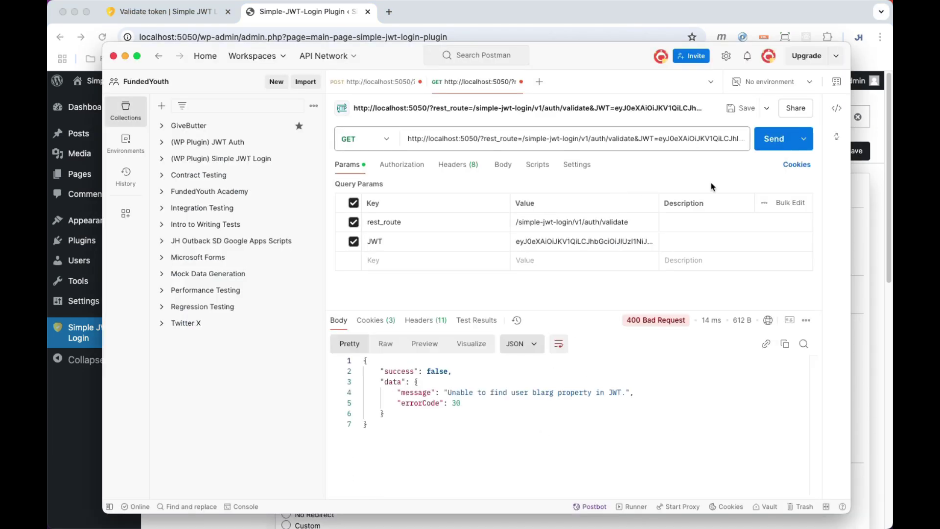
Restore the key to username, save, and resend validation for 200 OK with admin details.
key(super+Tab)
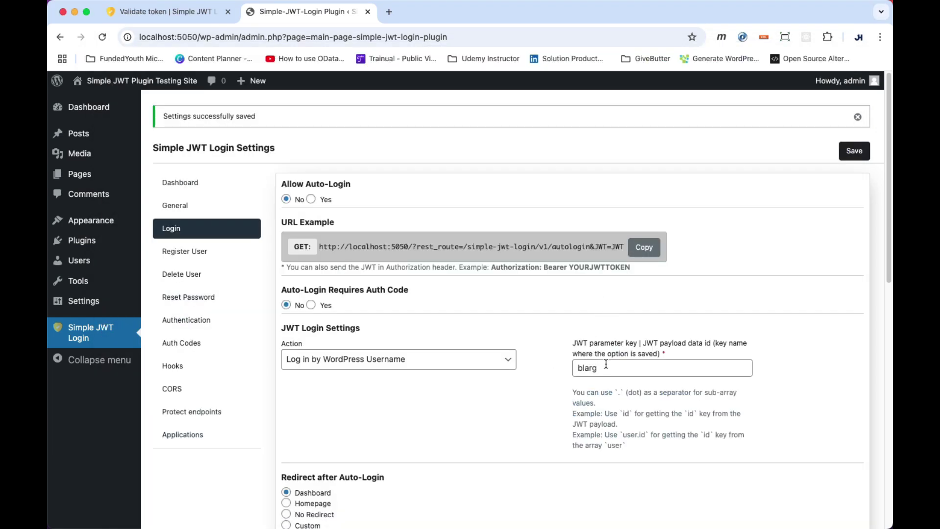
drag(606, 364, 571, 369)
text(username)
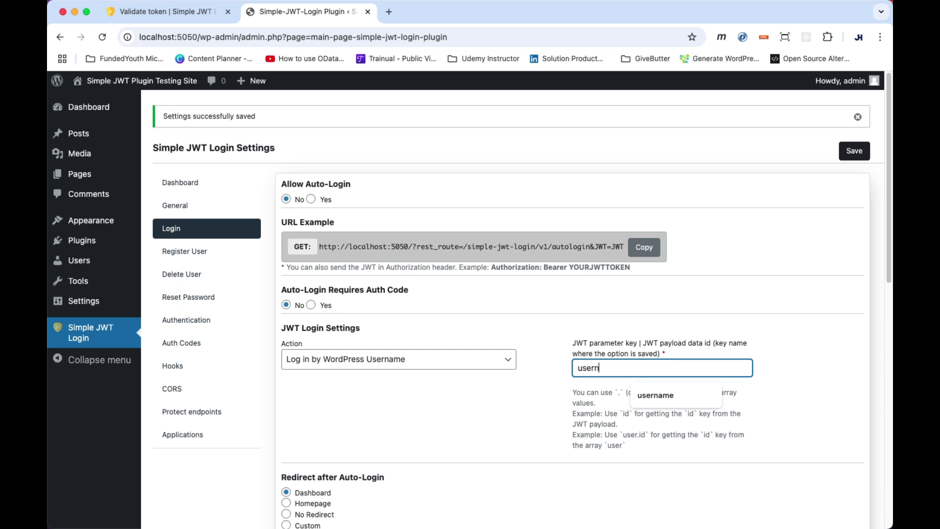
click(855, 151)
key(super+Tab)
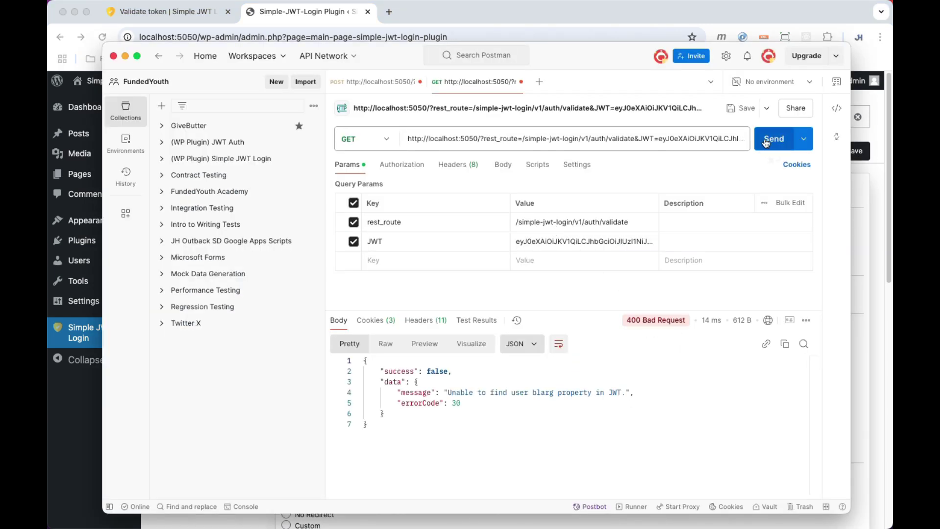
click(773, 139)
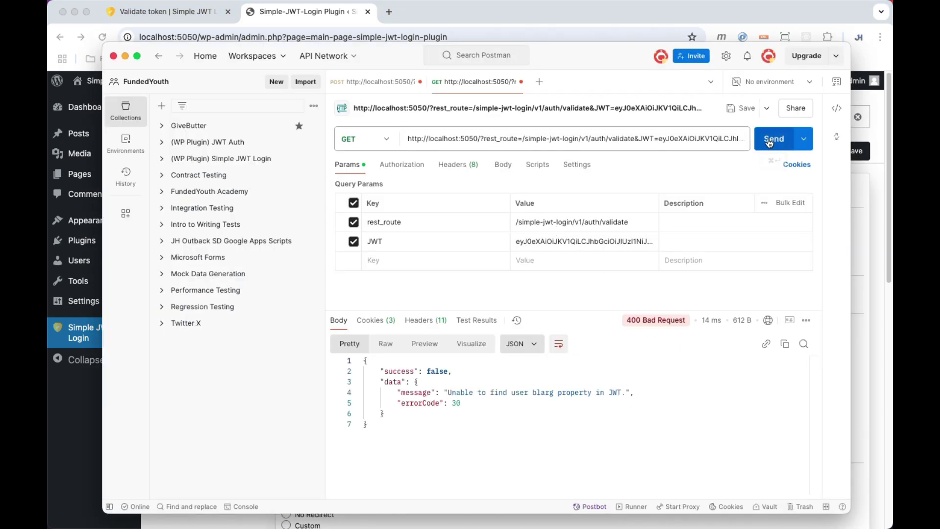
click(594, 412)
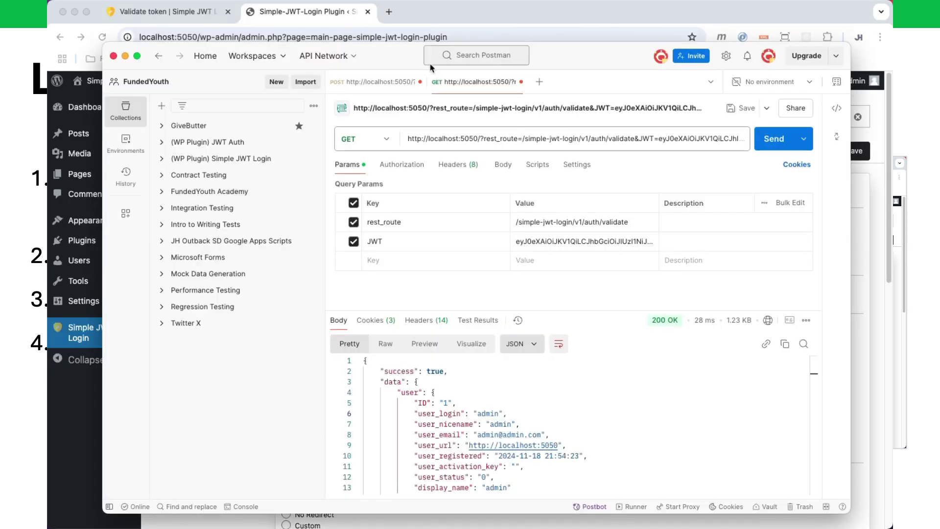
Paste the copied autologin example URL into a new Postman request.
key(super+Tab)
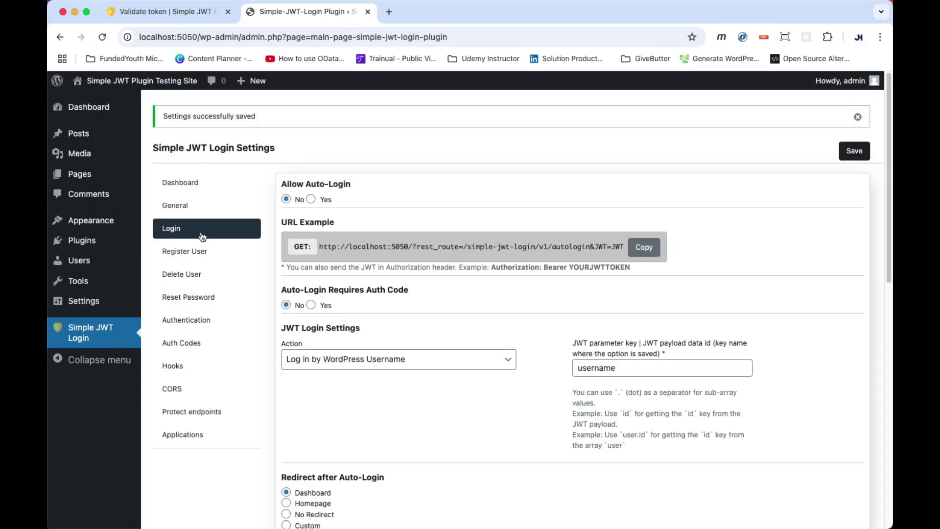
click(201, 237)
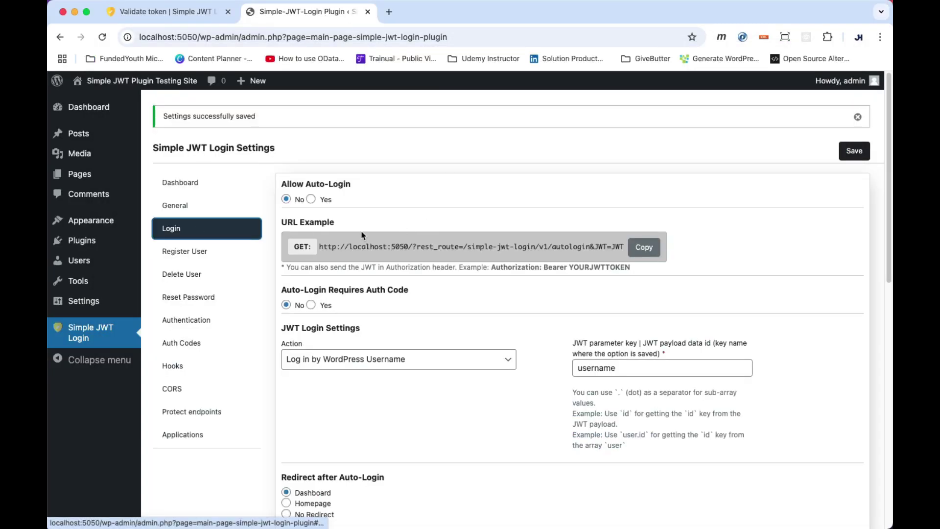
click(645, 248)
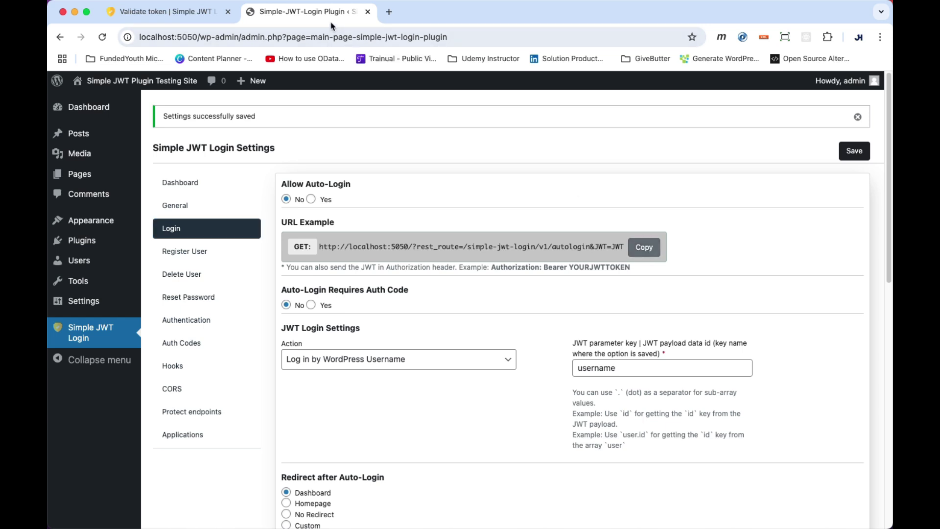
key(super+Tab)
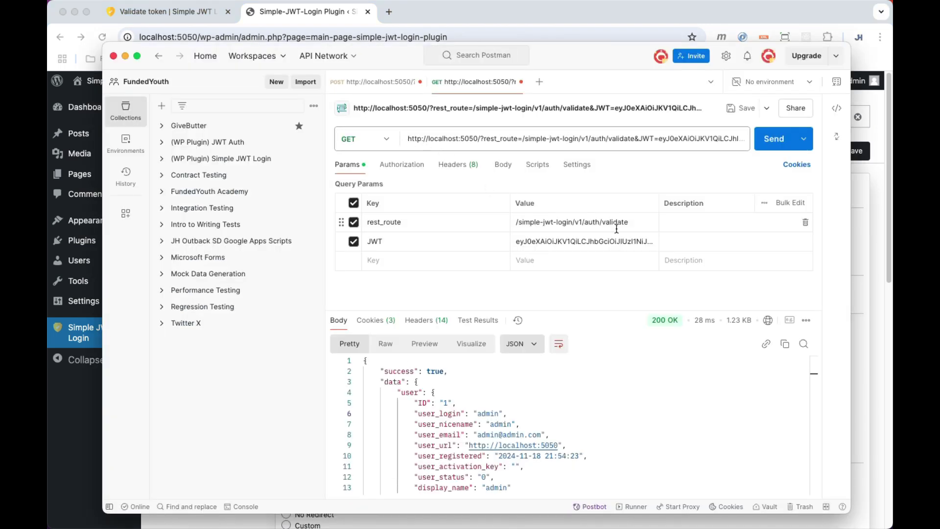
click(539, 82)
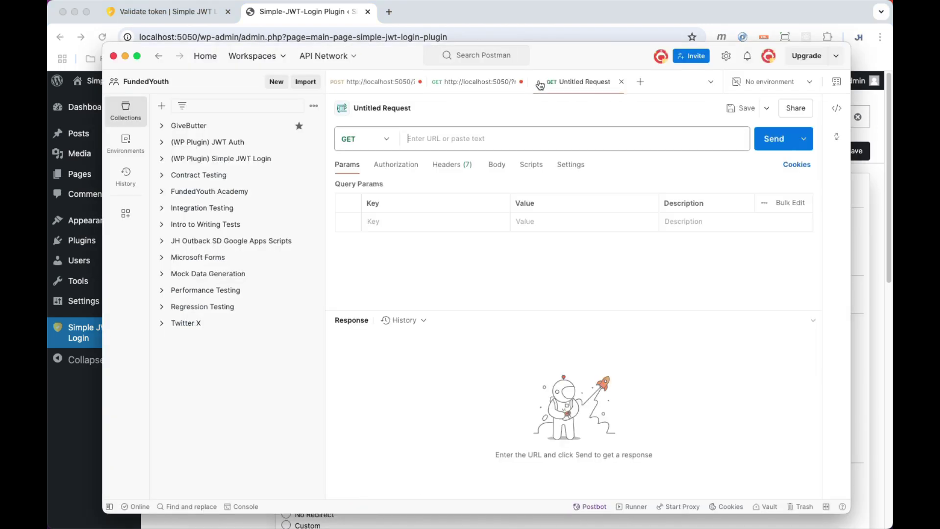
click(438, 143)
key(super+v)
Confirm the example uses GET and copy the generated JWT from the auth response.
key(super+Tab)
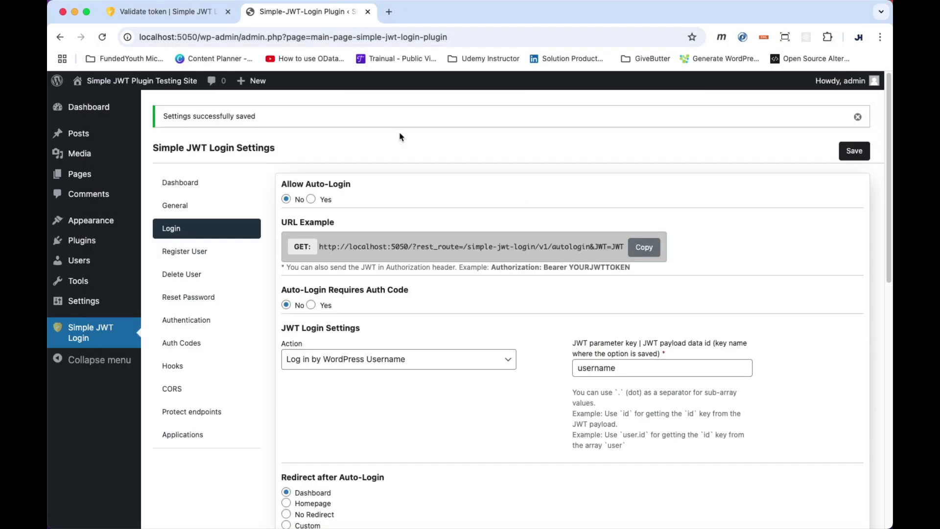
drag(296, 250, 313, 250)
key(super+Tab)
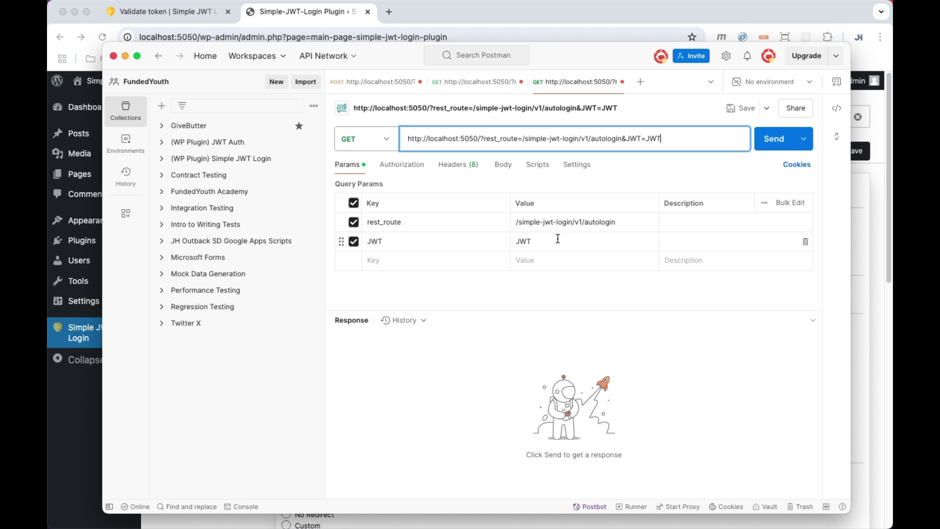
click(475, 82)
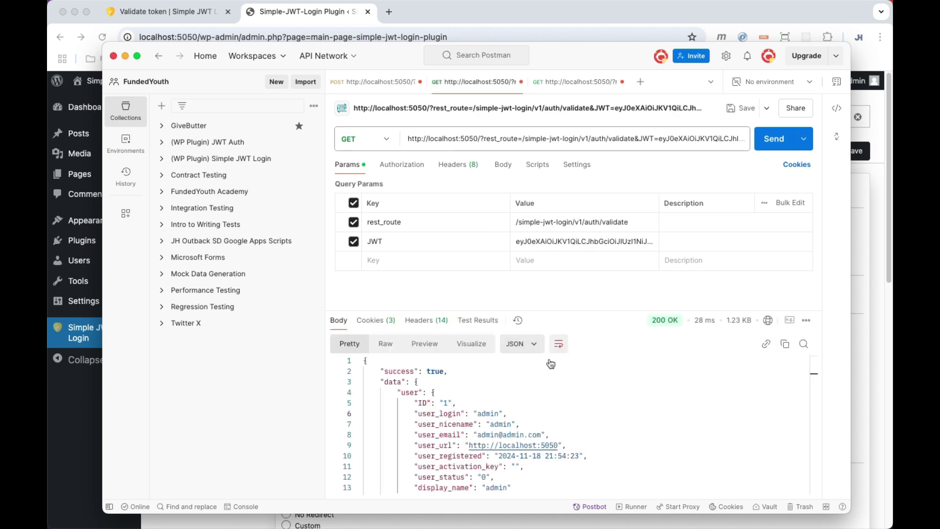
click(375, 82)
drag(477, 393, 796, 414)
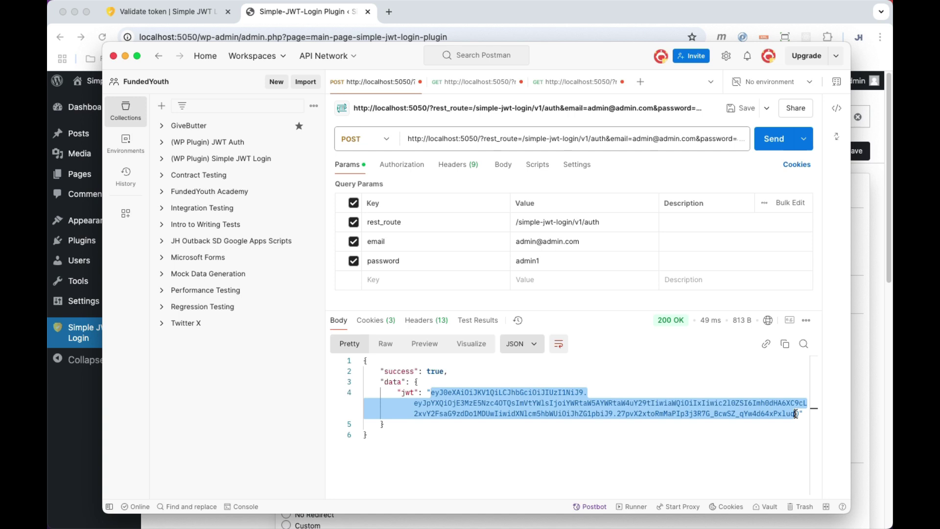
Paste the JWT into the autologin request and send it, getting 'Auto-login is not enabled'.
click(561, 82)
double_click(543, 243)
key(super+v)
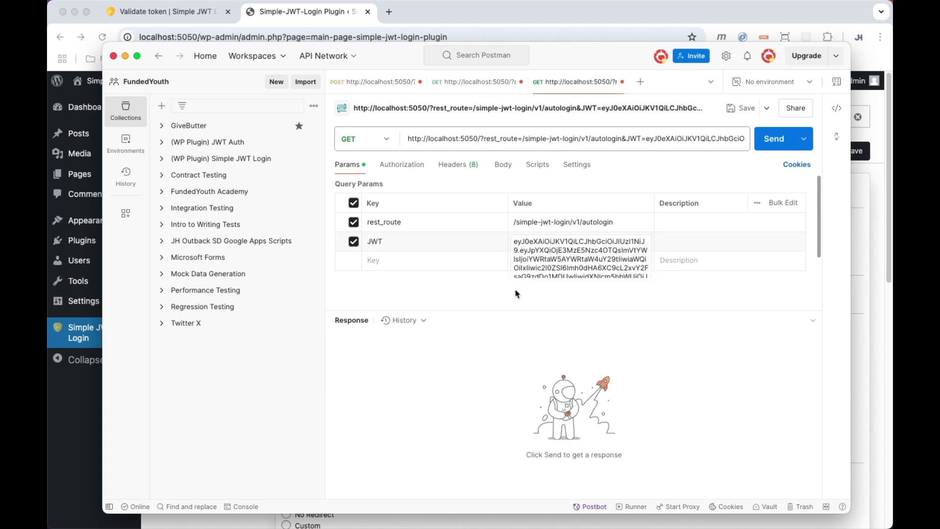
click(485, 289)
click(774, 140)
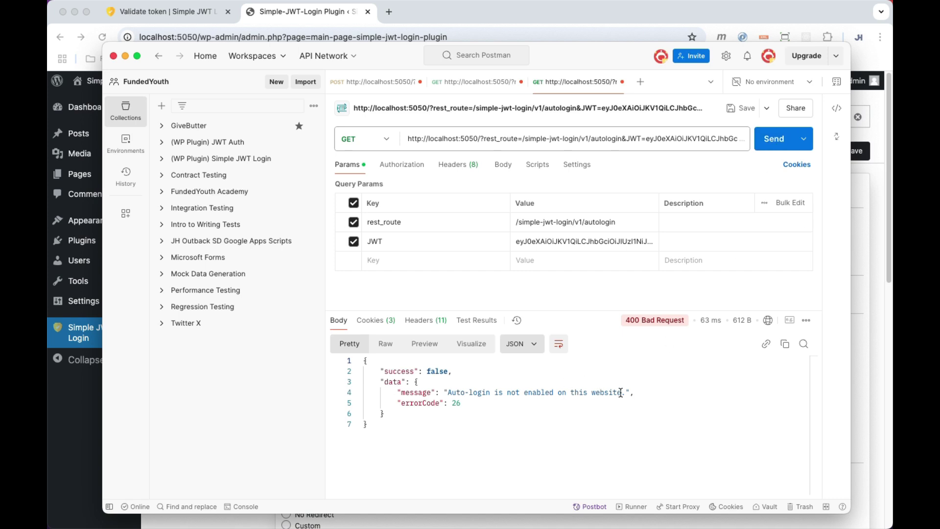
drag(626, 390, 447, 394)
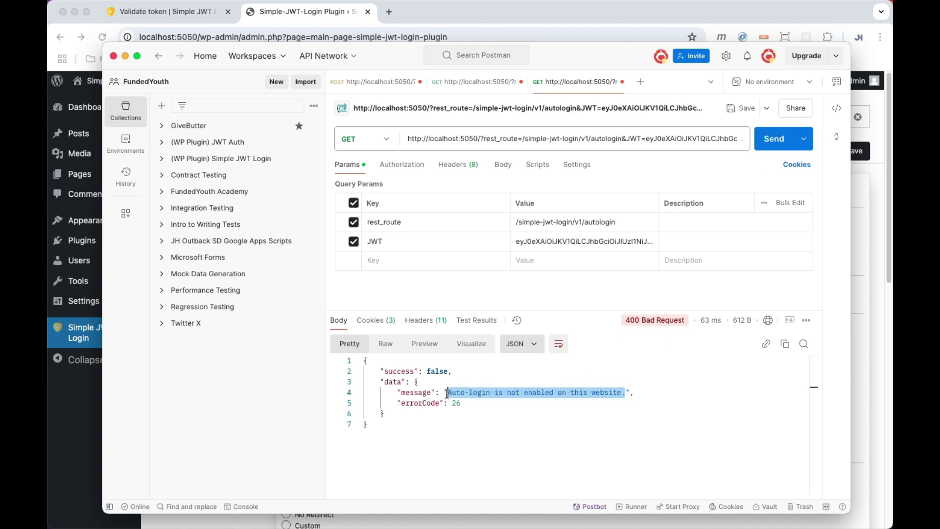
In WordPress, enable auto-login with no redirect and save the settings.
click(496, 407)
click(864, 392)
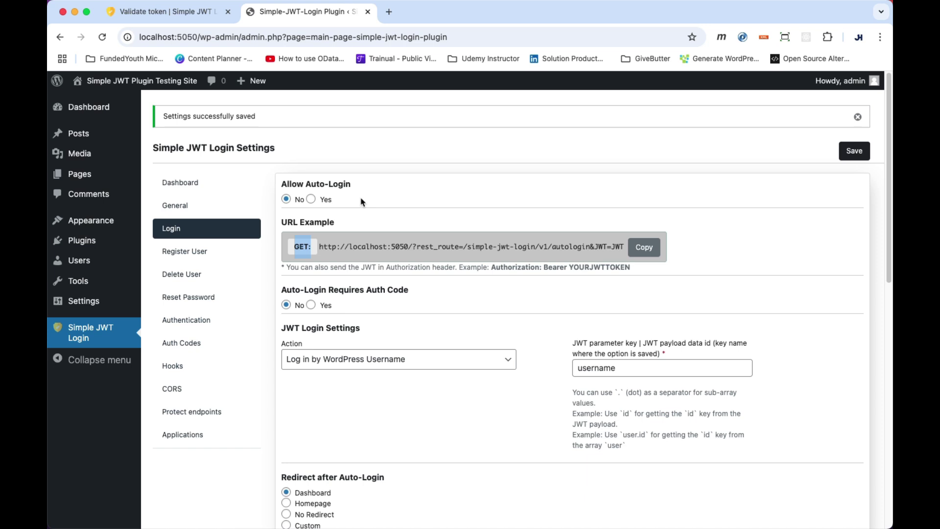
click(366, 204)
click(312, 199)
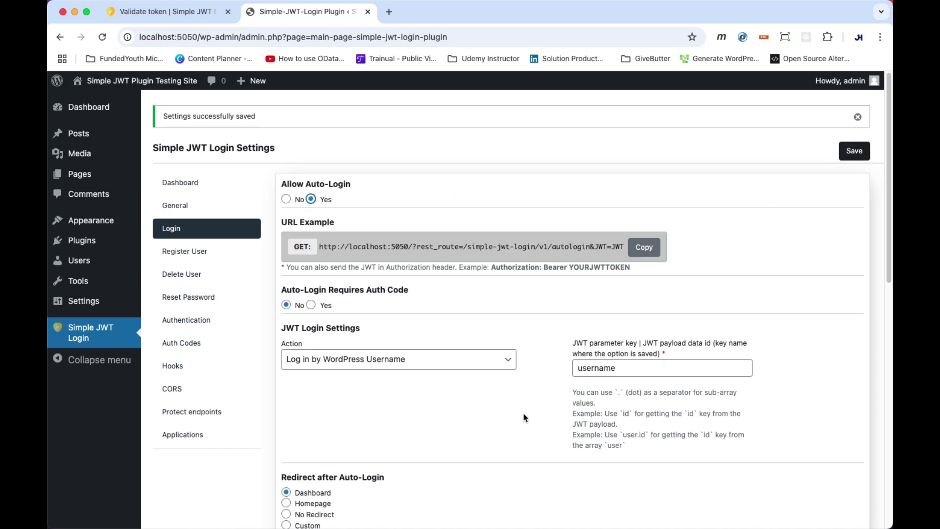
scroll(523, 418, down, 3)
click(286, 440)
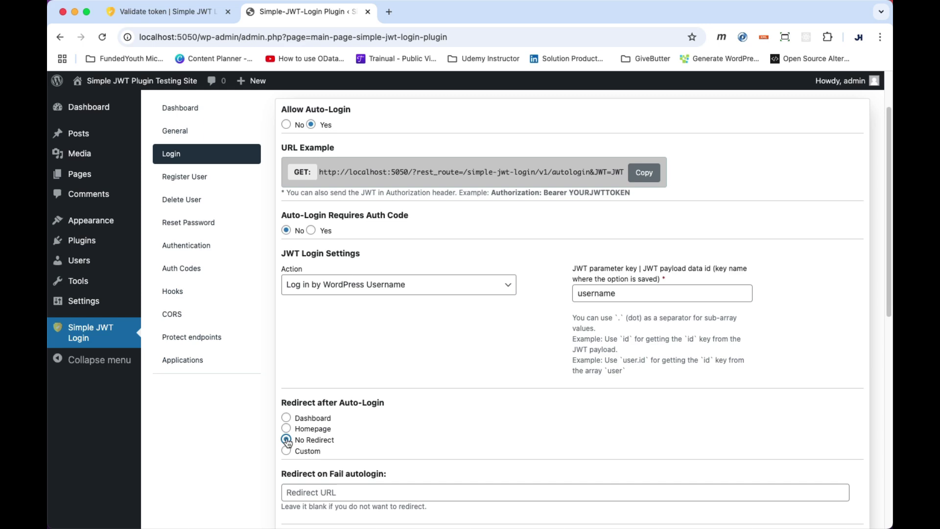
scroll(700, 171, up, 3)
click(854, 152)
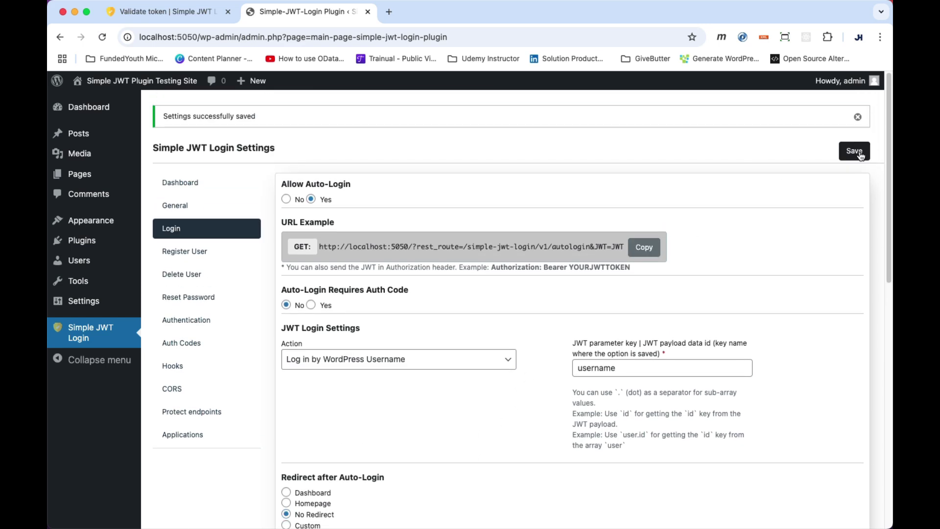
Resend the Postman auto-login request, which fails with a signature verification error.
key(super+Tab)
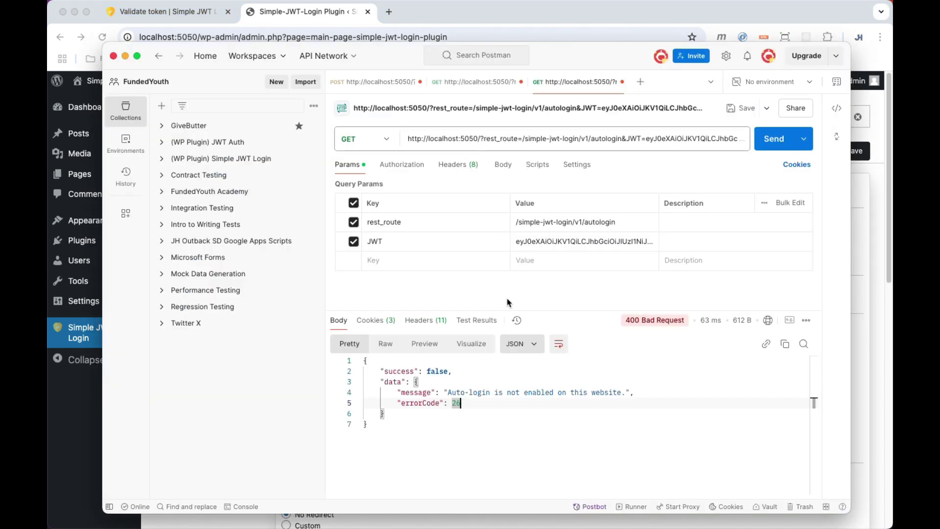
click(779, 140)
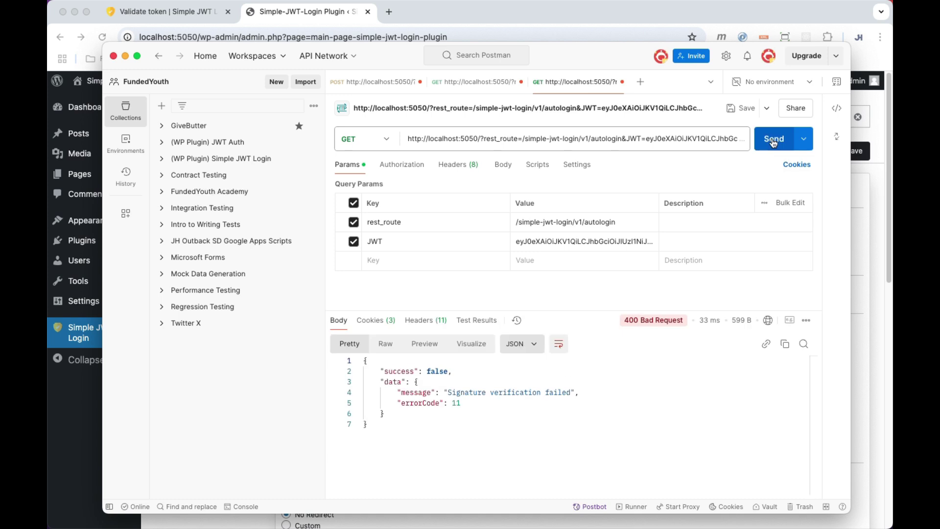
drag(570, 393, 468, 393)
click(578, 393)
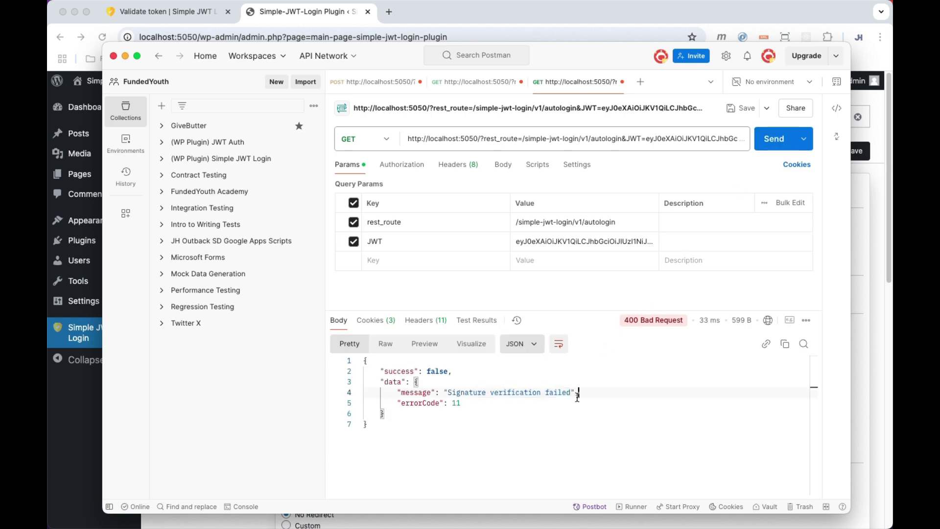
Request a fresh JWT and validate it by pasting it into the validate request's JWT parameter.
click(376, 82)
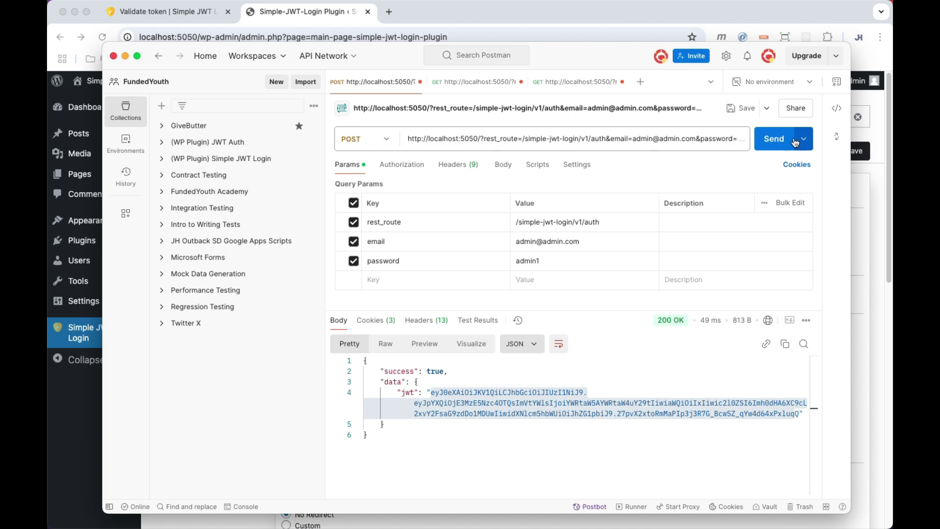
click(774, 141)
drag(432, 393, 799, 414)
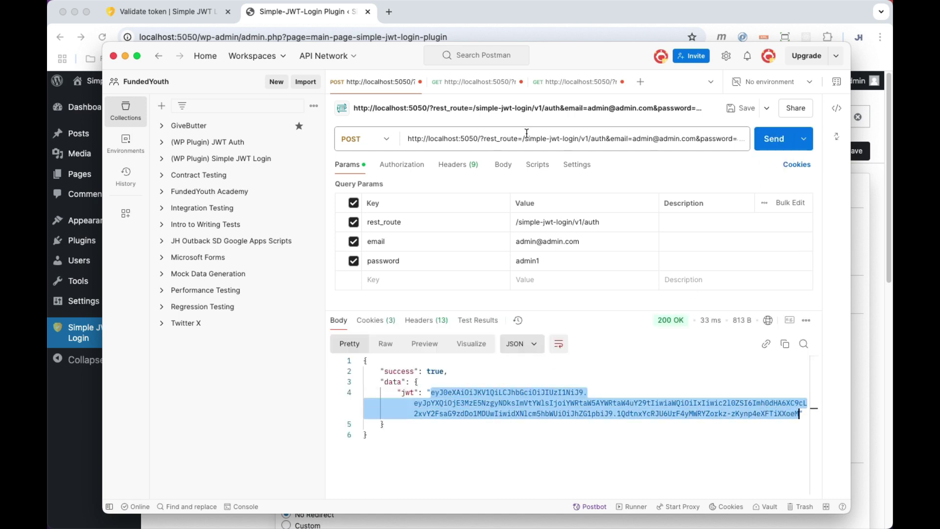
click(475, 82)
double_click(578, 242)
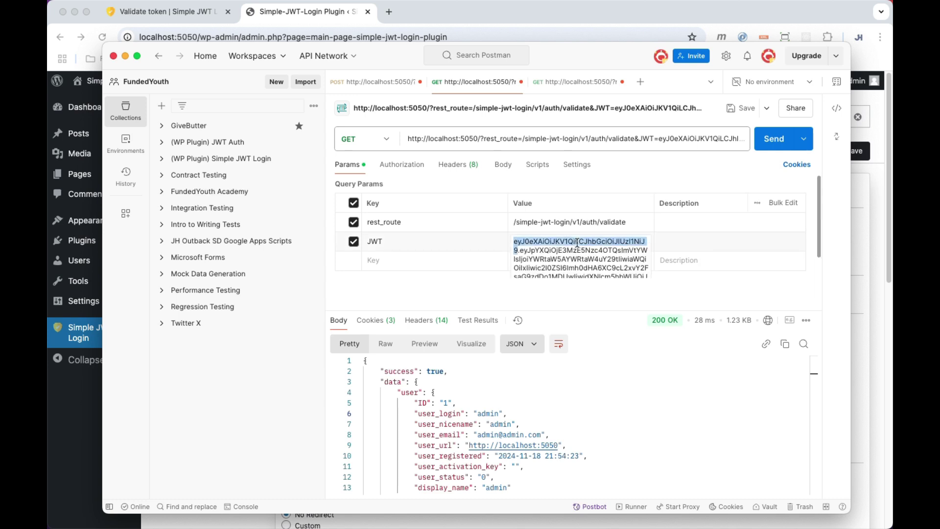
key(super+a)
key(super+v)
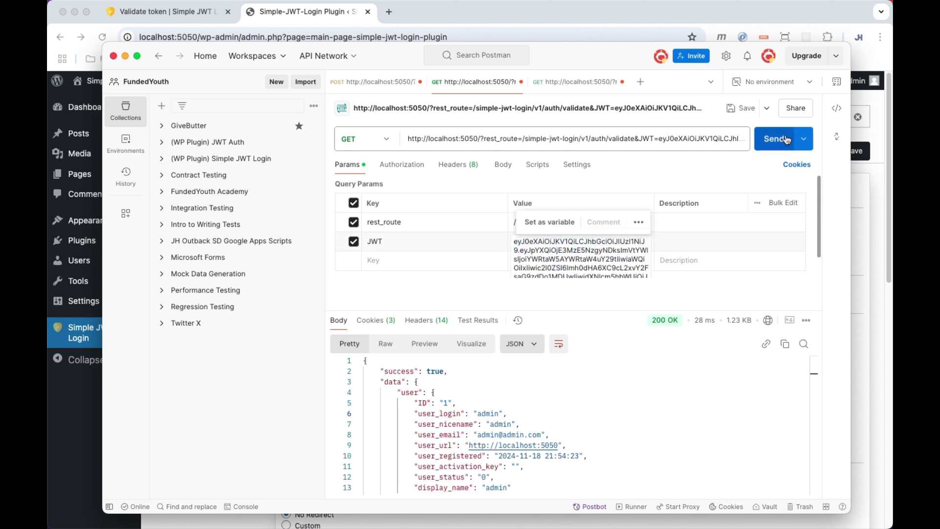
click(787, 140)
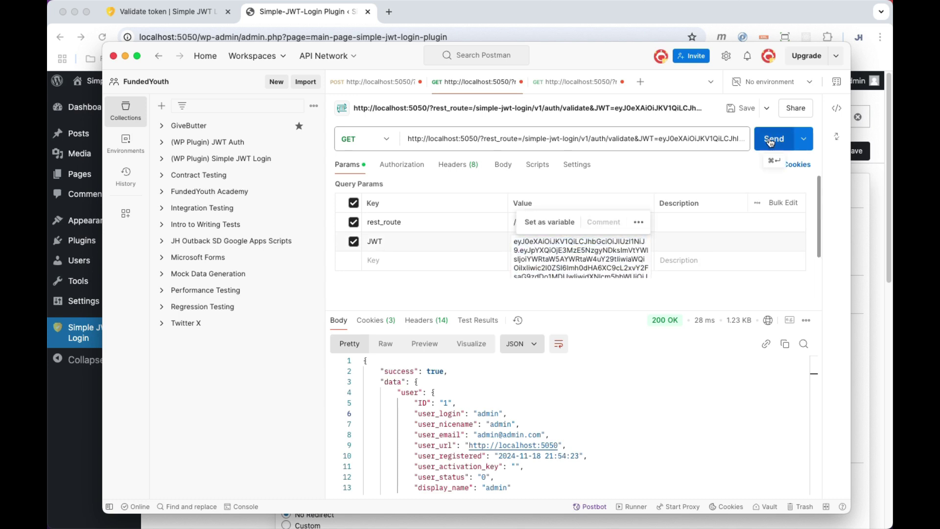
Put the fresh JWT into the autologin request and send it, getting 'User was logged in.'.
click(563, 84)
click(538, 240)
key(super+a)
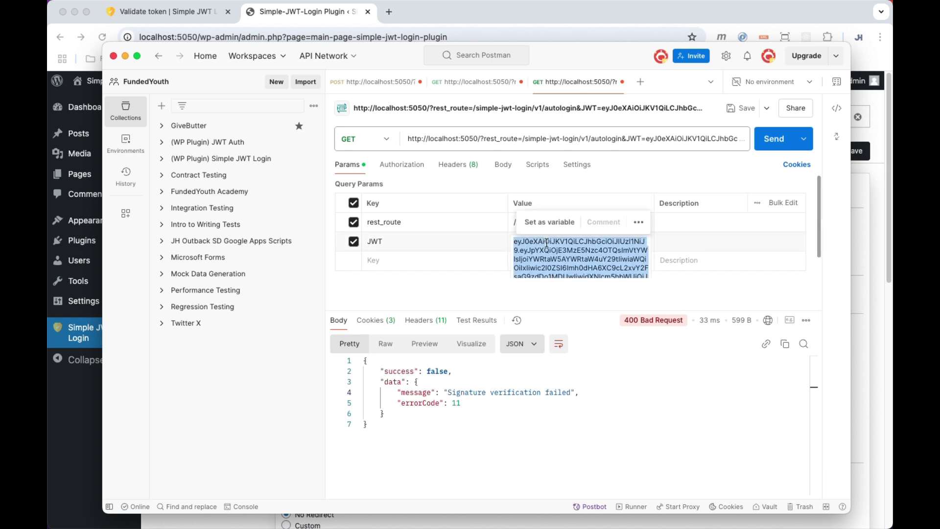
key(super+v)
click(767, 142)
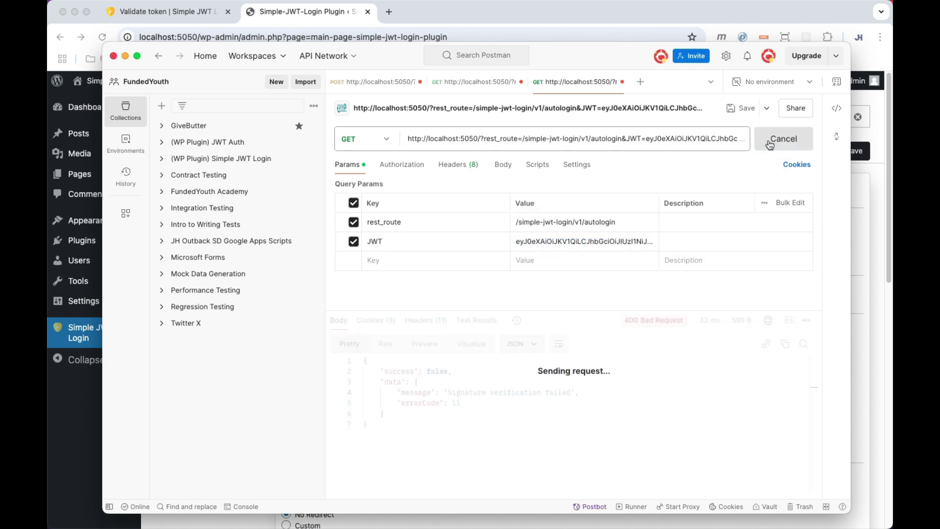
drag(546, 387, 449, 384)
click(563, 396)
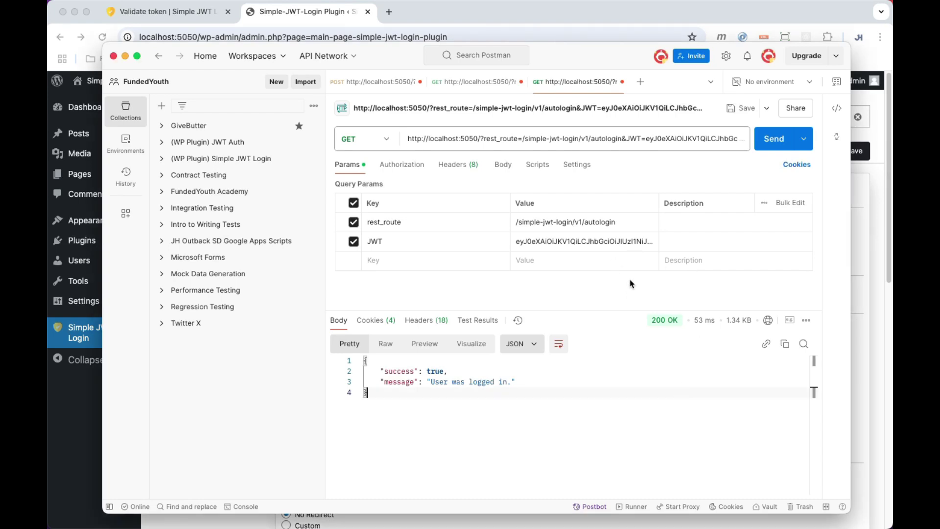
Set Authentication Requires Auth Code to Yes and save, which triggers a Missing Auth Codes warning.
click(339, 21)
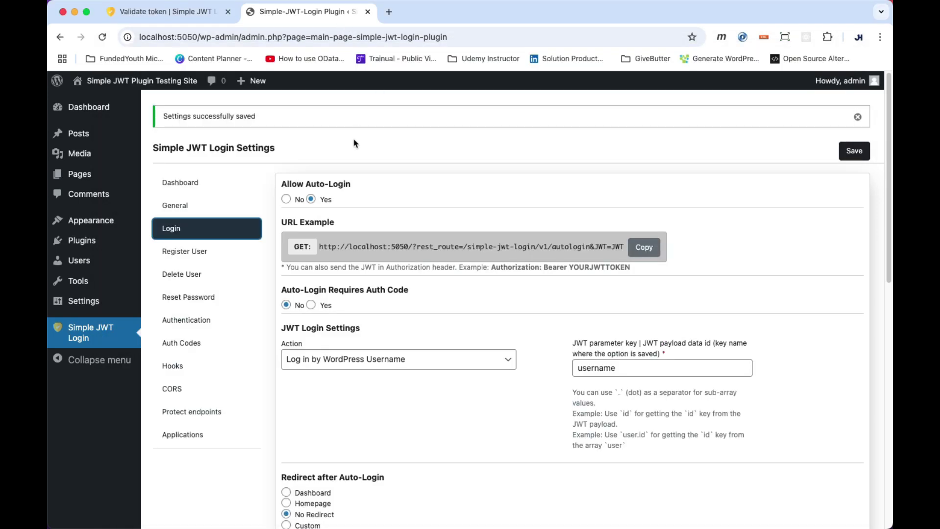
click(200, 324)
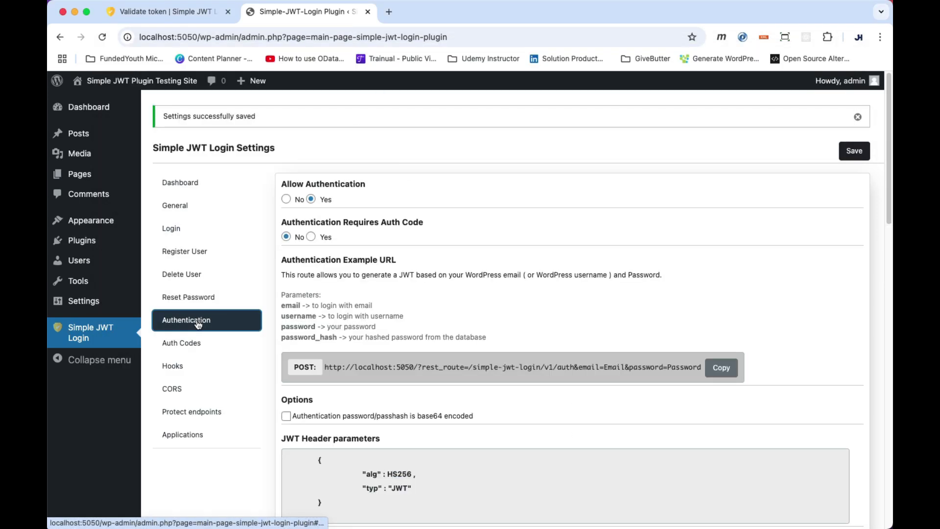
click(311, 237)
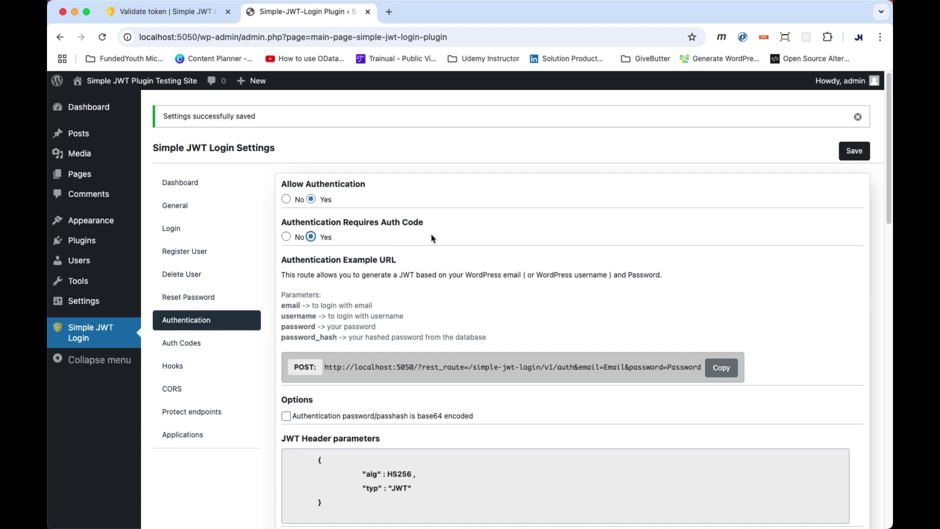
click(854, 152)
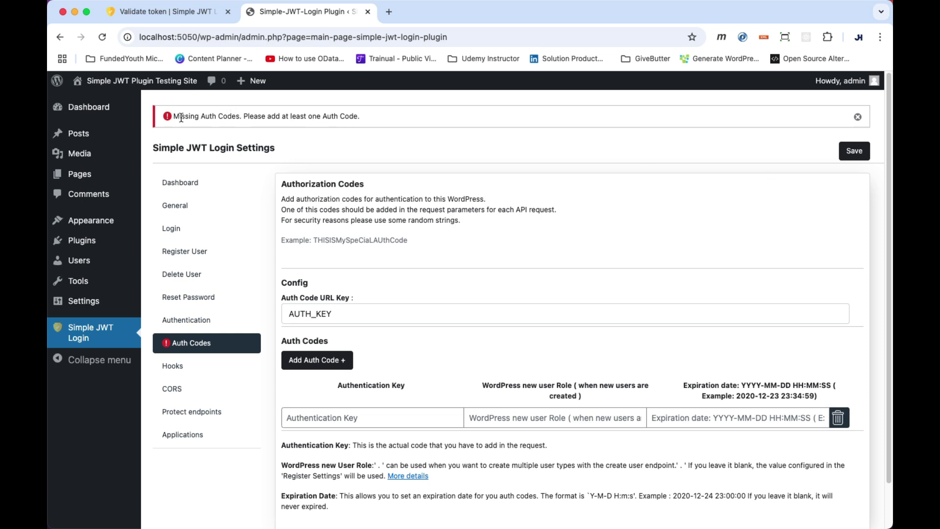
drag(240, 118, 205, 118)
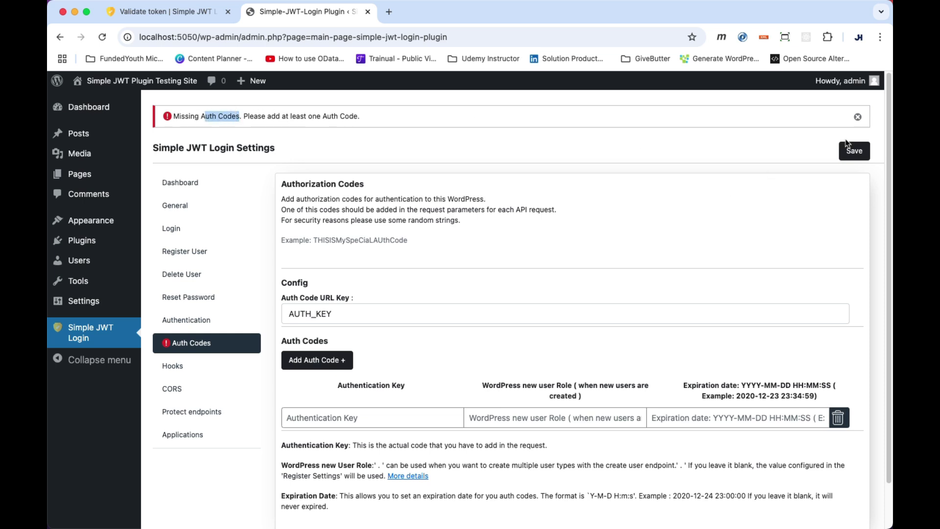
On the Auth Codes settings, enter a new authentication key and save it.
click(197, 346)
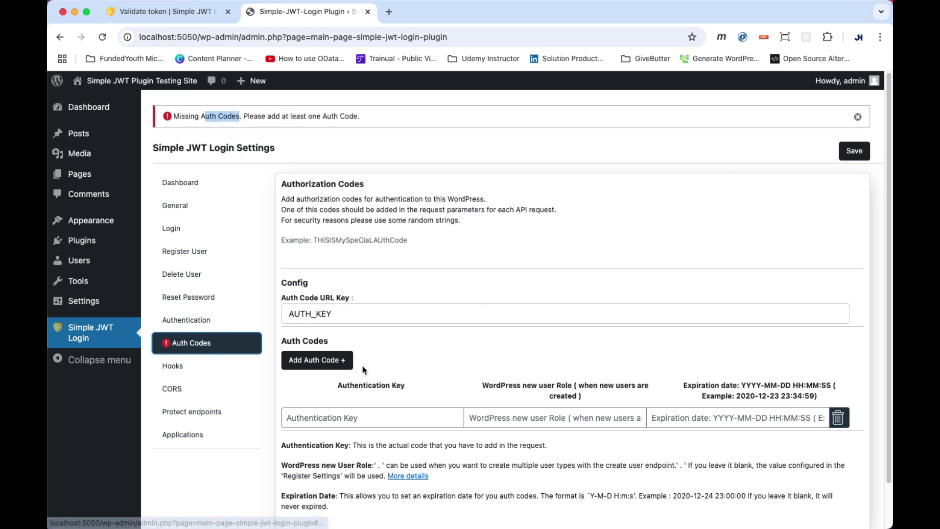
scroll(363, 370, down, 1)
drag(406, 298, 277, 301)
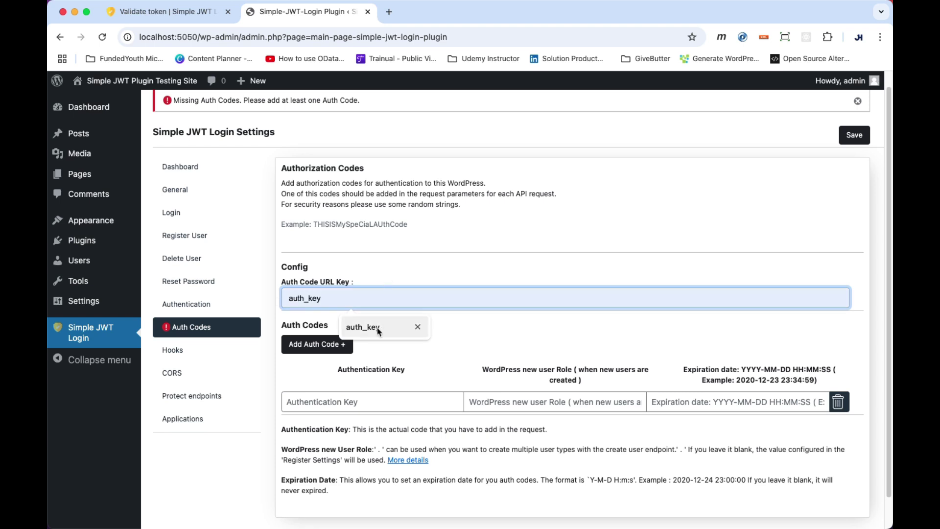
click(398, 247)
click(330, 407)
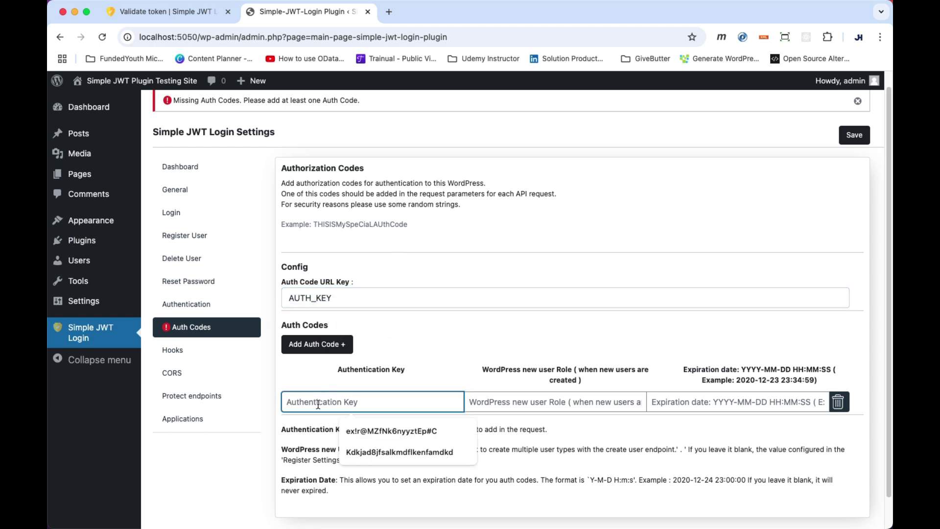
text(jdldflkjj3ifj928rhhd)
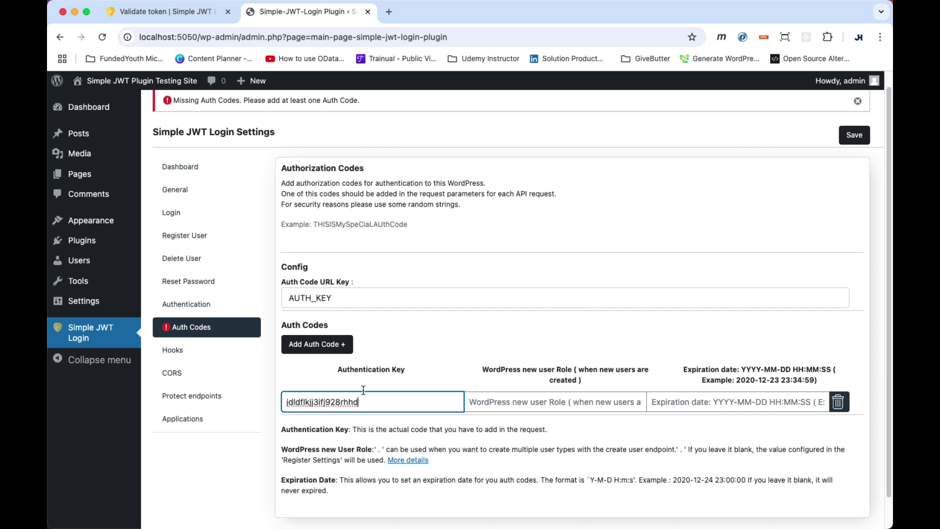
click(421, 383)
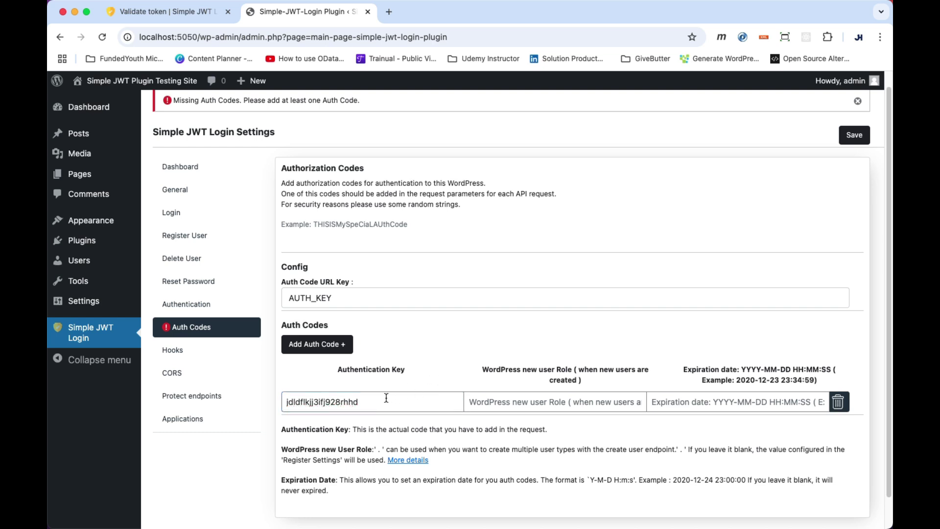
click(541, 400)
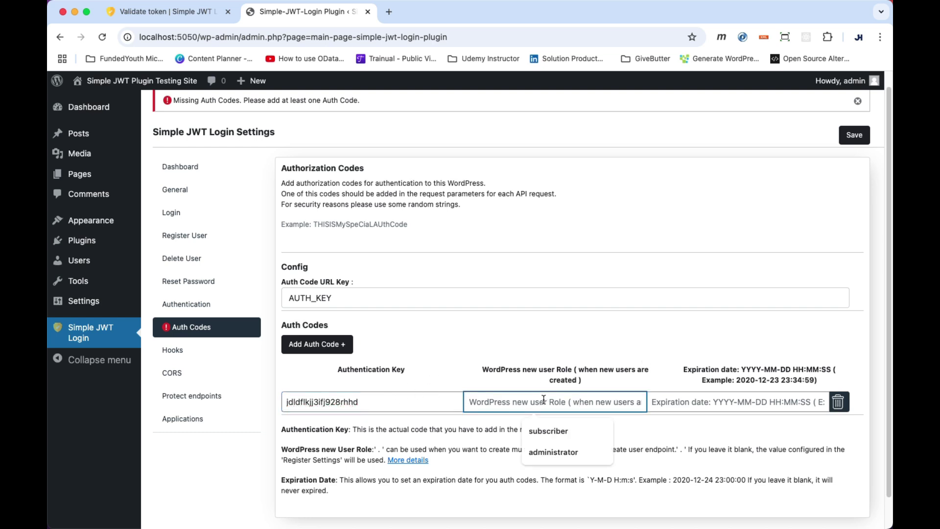
click(462, 383)
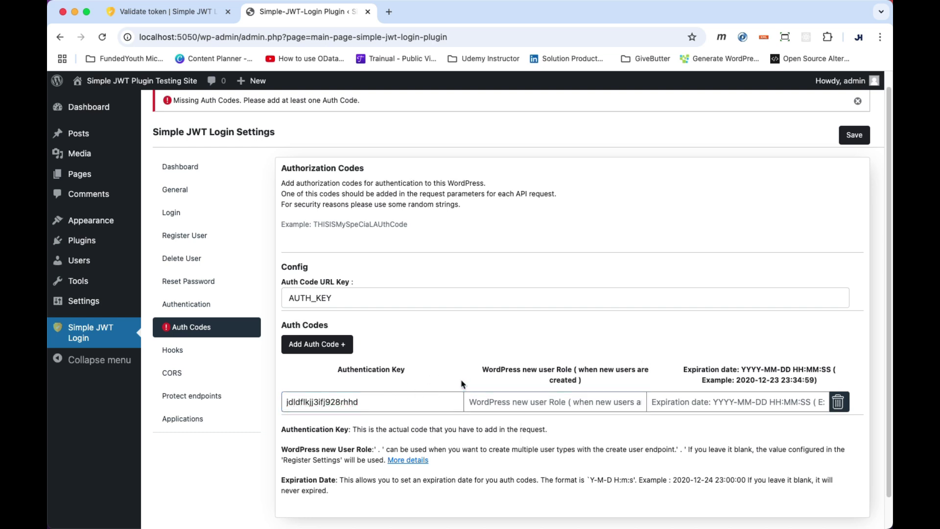
click(855, 135)
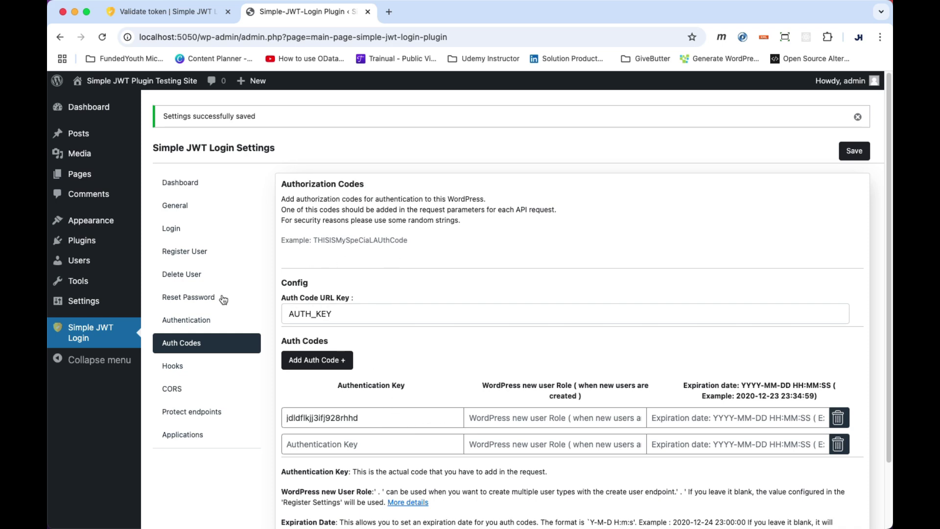
key(super+Tab)
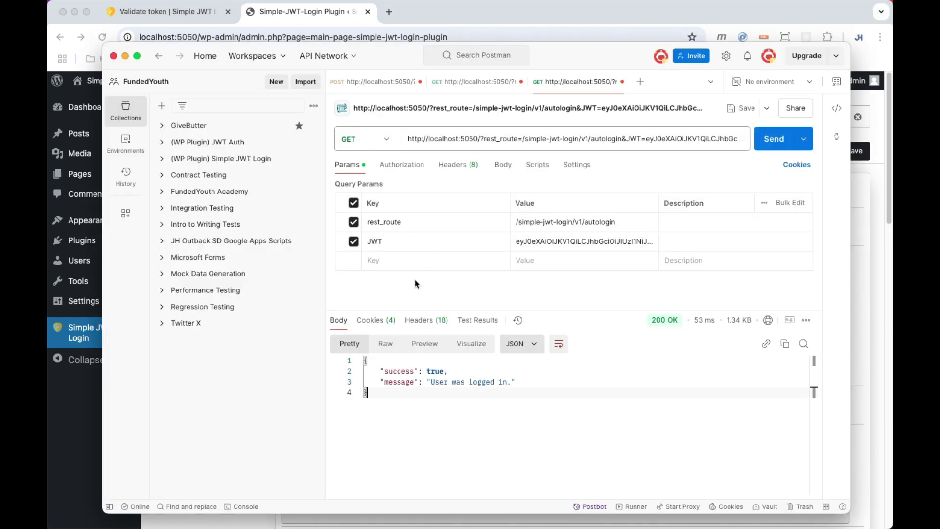
Resend the token request, see the invalid auth code error, and add an AUTH_KEY parameter.
click(385, 82)
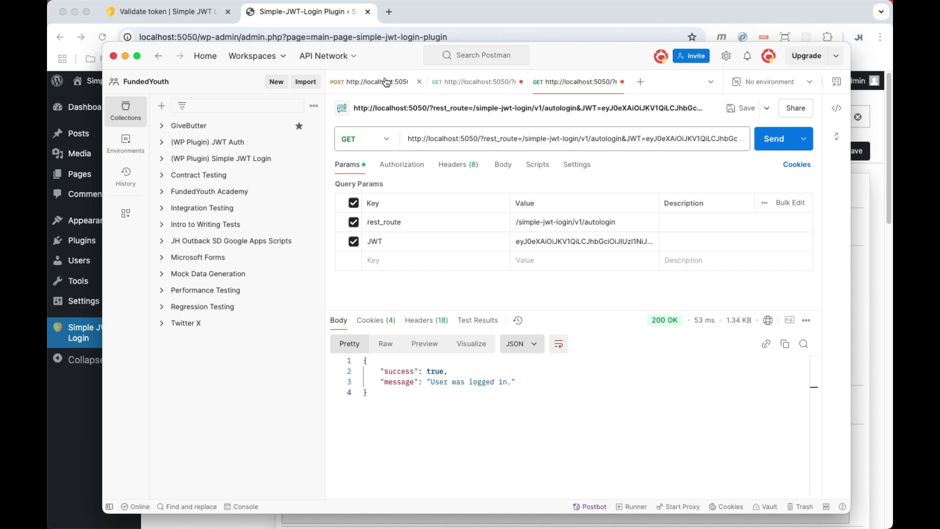
click(779, 144)
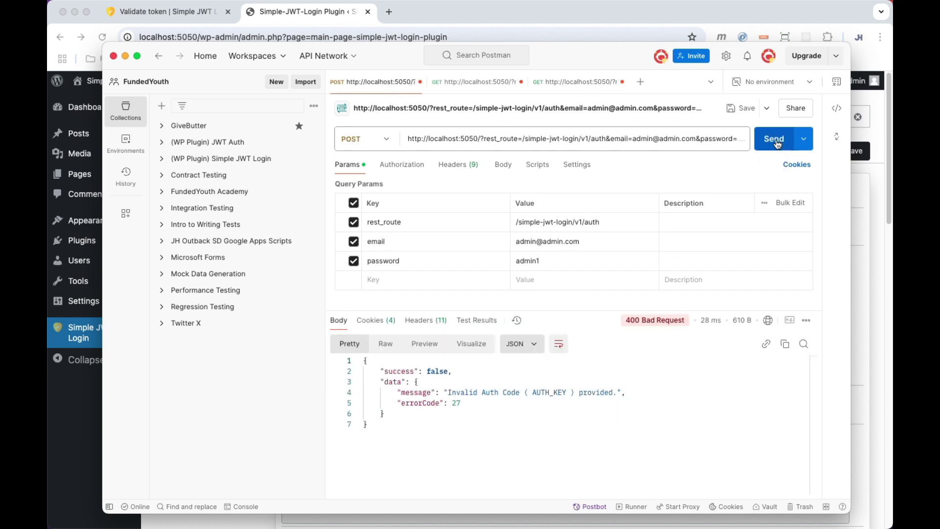
click(622, 393)
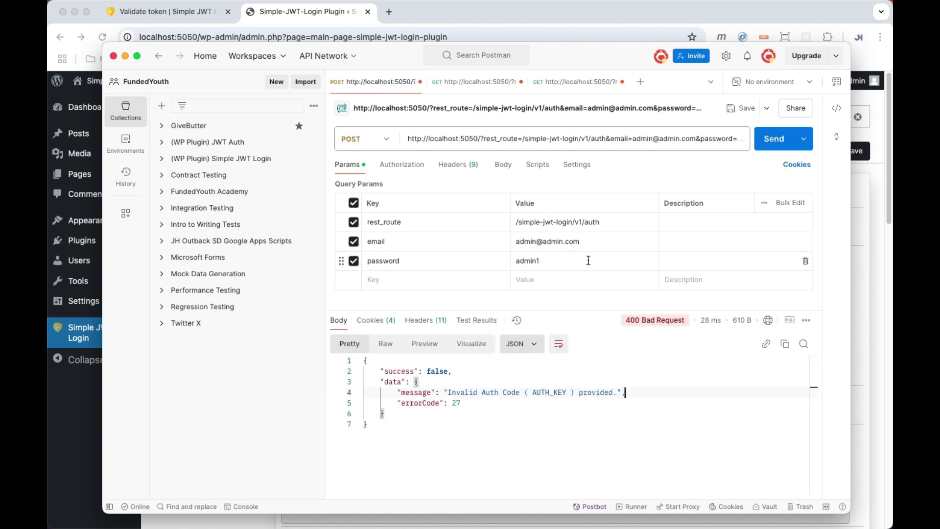
click(392, 279)
text(AUTH)
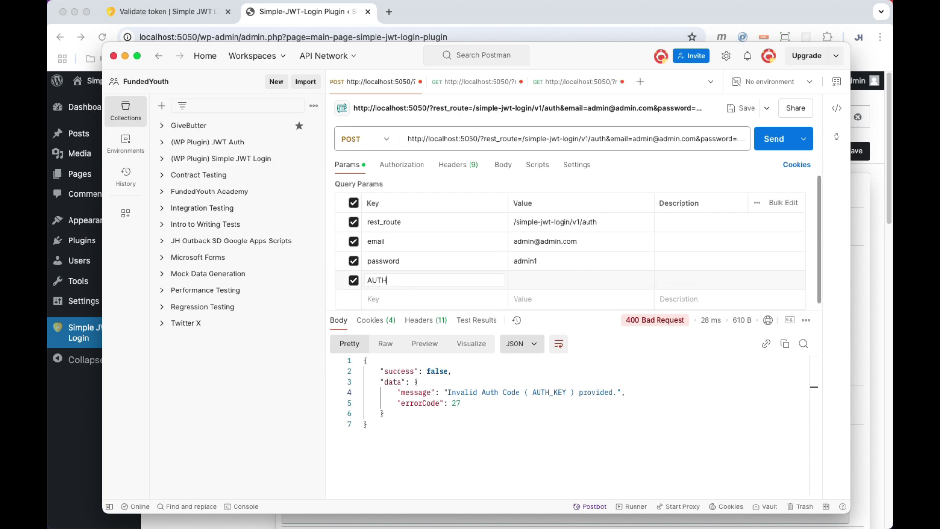
text(_KEY)
Copy the saved auth code from WordPress into the AUTH_KEY value and resend the token request.
click(307, 13)
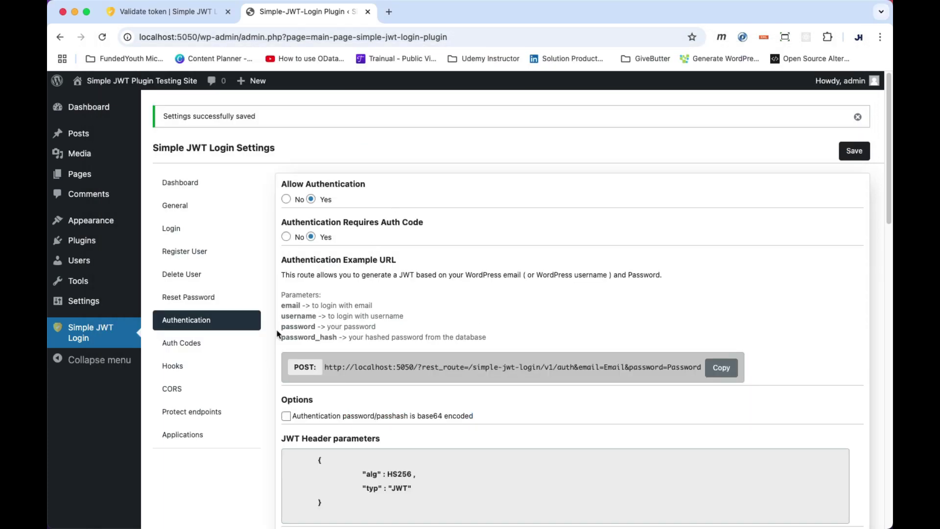
click(188, 342)
click(341, 418)
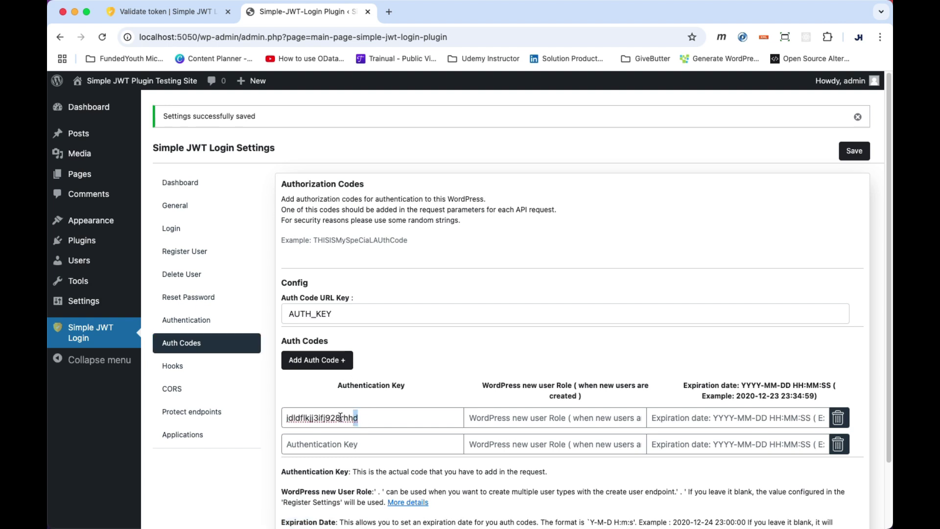
double_click(340, 417)
key(super+c)
key(super+Tab)
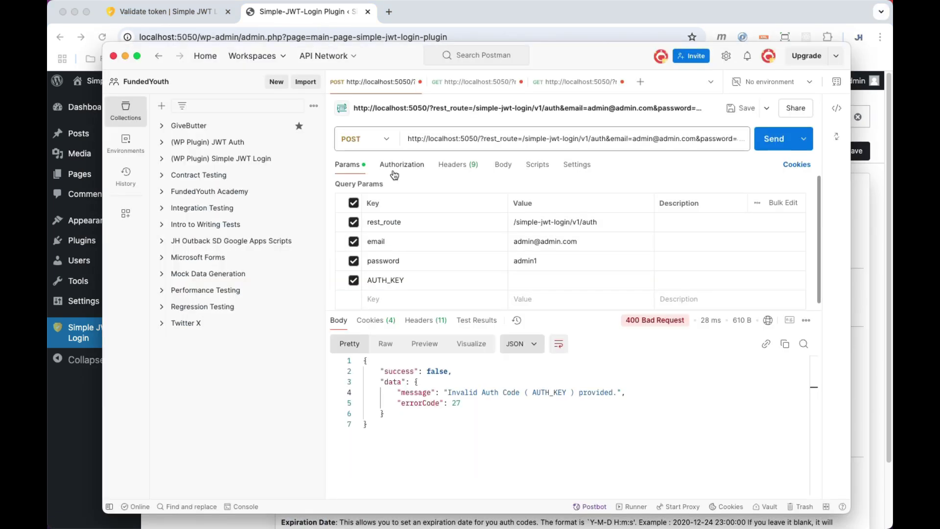
click(651, 282)
key(super+v)
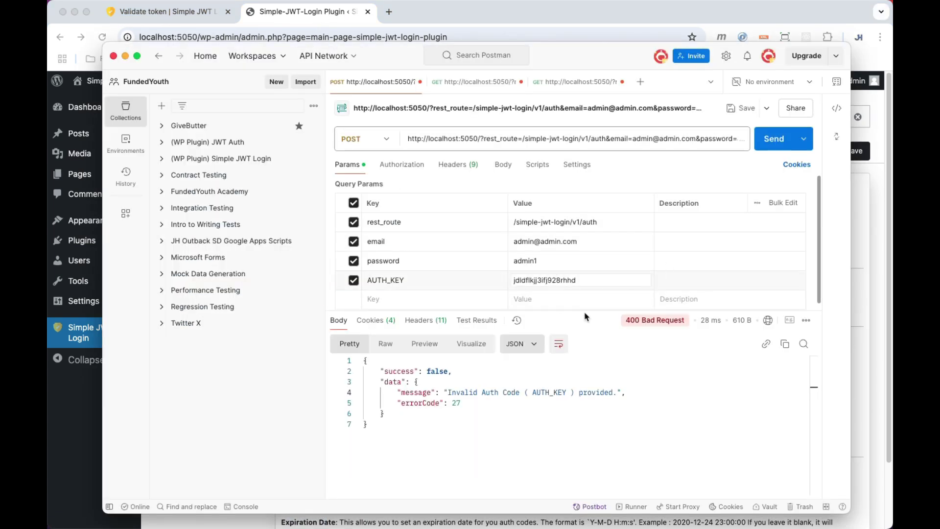
click(773, 139)
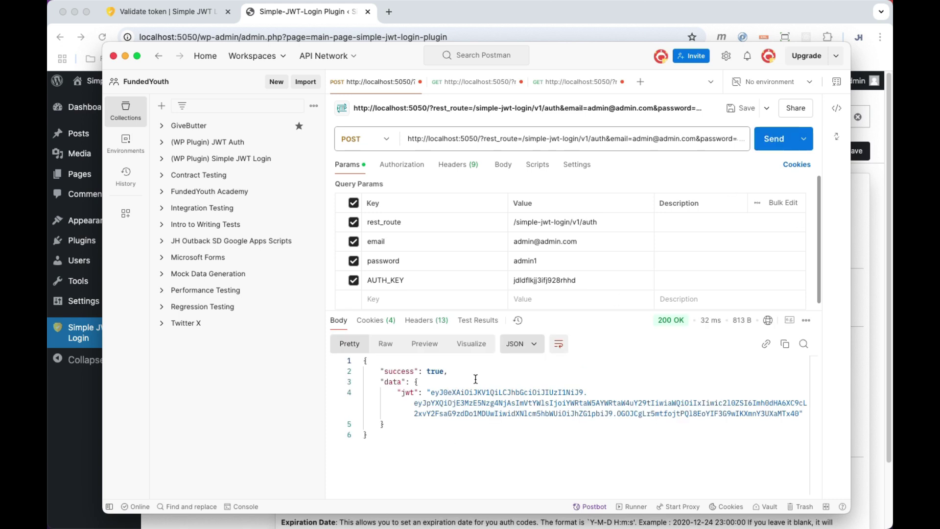
Copy the fresh JWT into the validate request's JWT parameter and send it.
click(478, 82)
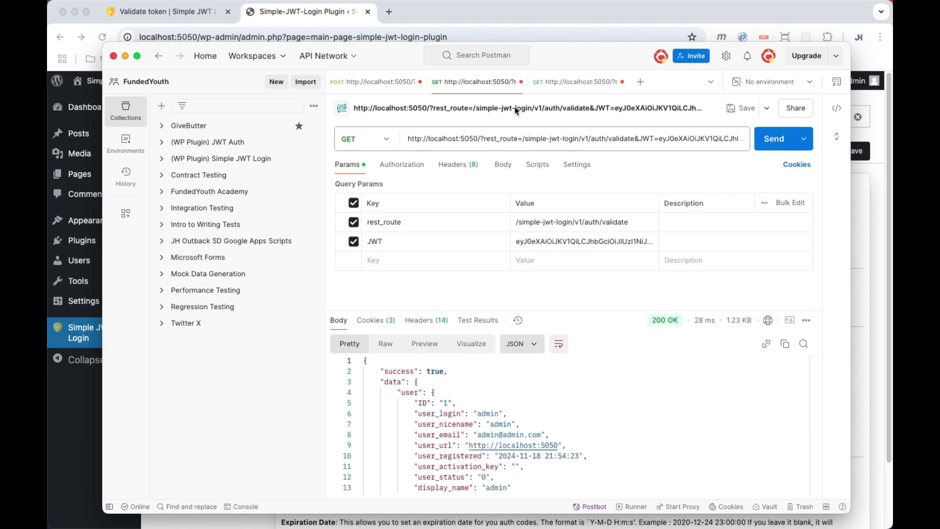
click(382, 263)
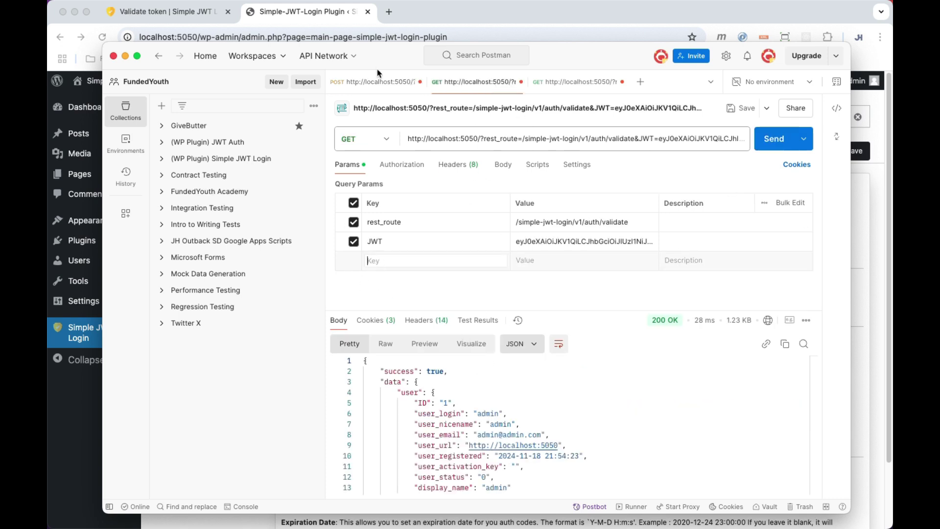
click(377, 81)
drag(431, 392, 799, 414)
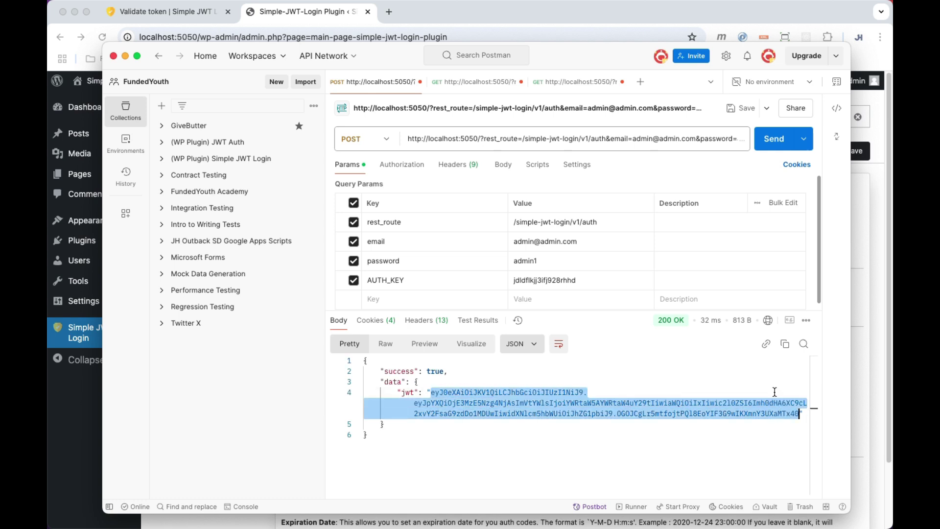
click(478, 81)
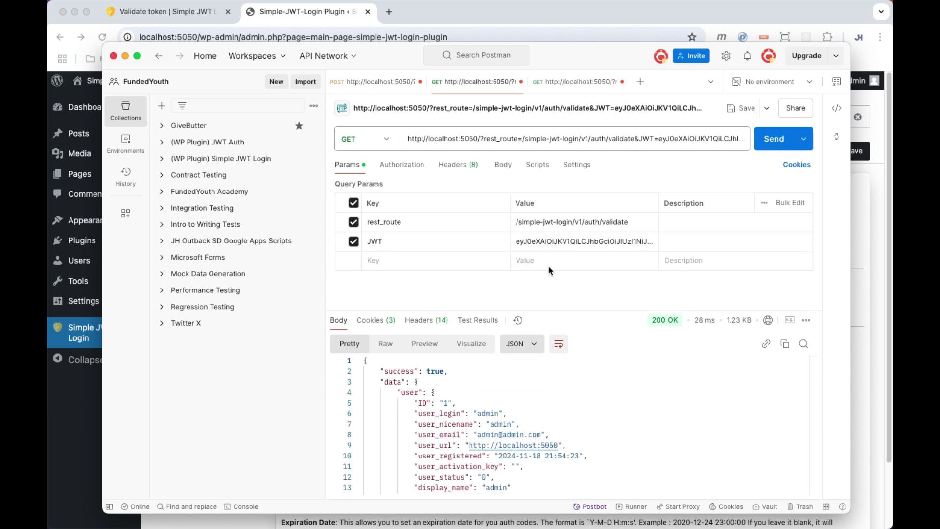
triple_click(542, 245)
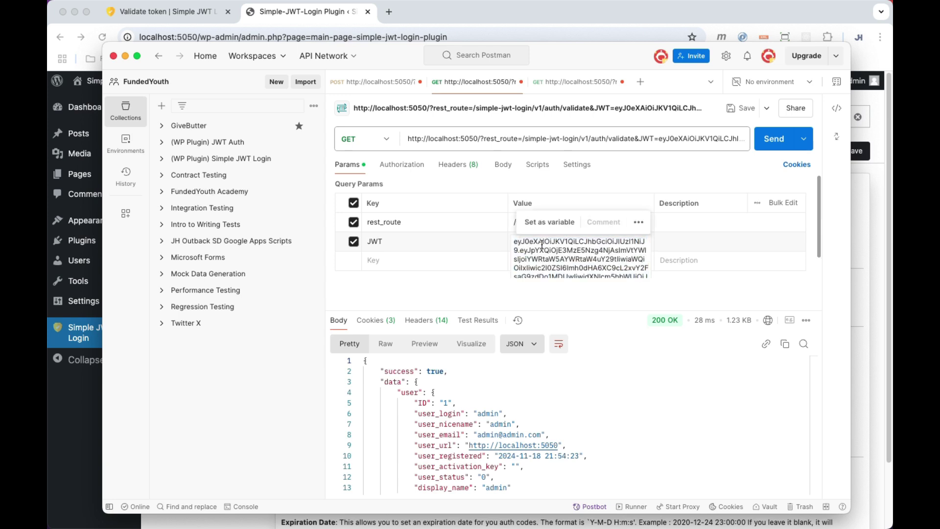
click(770, 142)
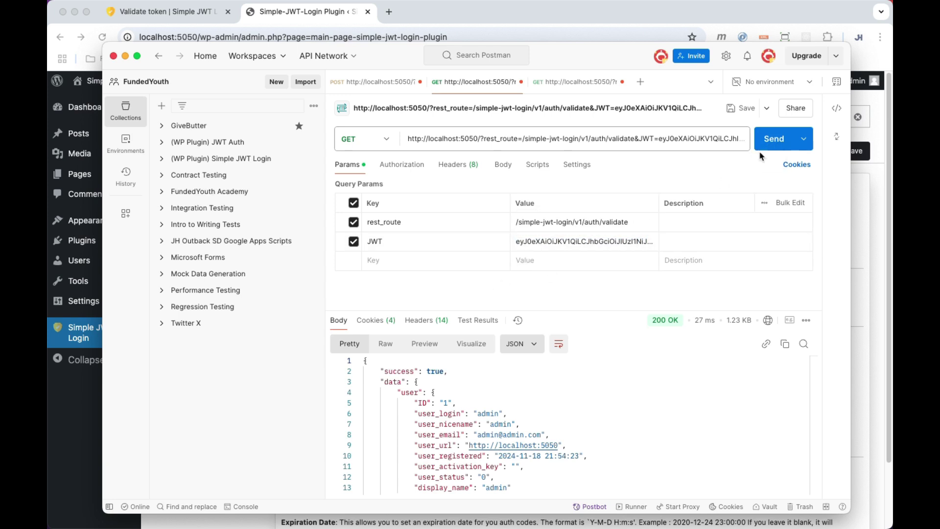
Replace the autologin request's JWT with the fresh token and send it.
click(574, 87)
click(524, 241)
key(super+a)
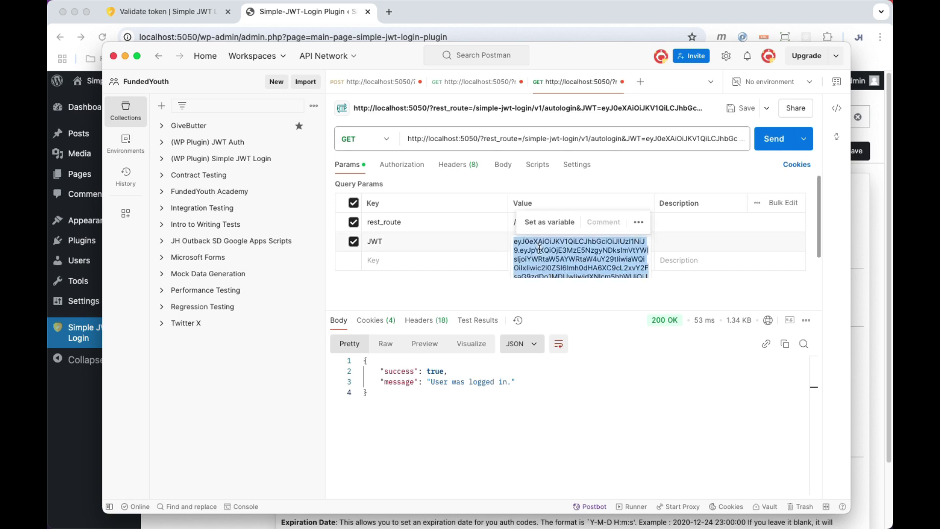
click(747, 151)
click(769, 140)
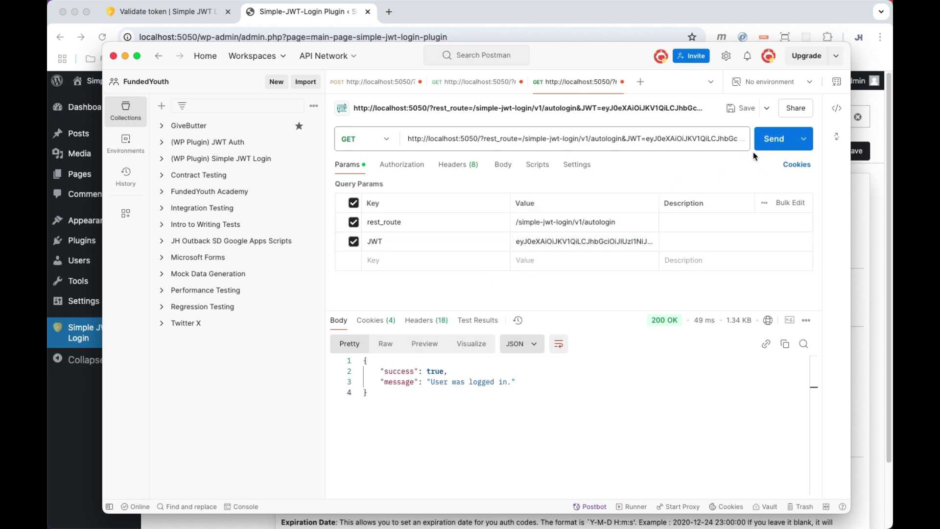
click(325, 19)
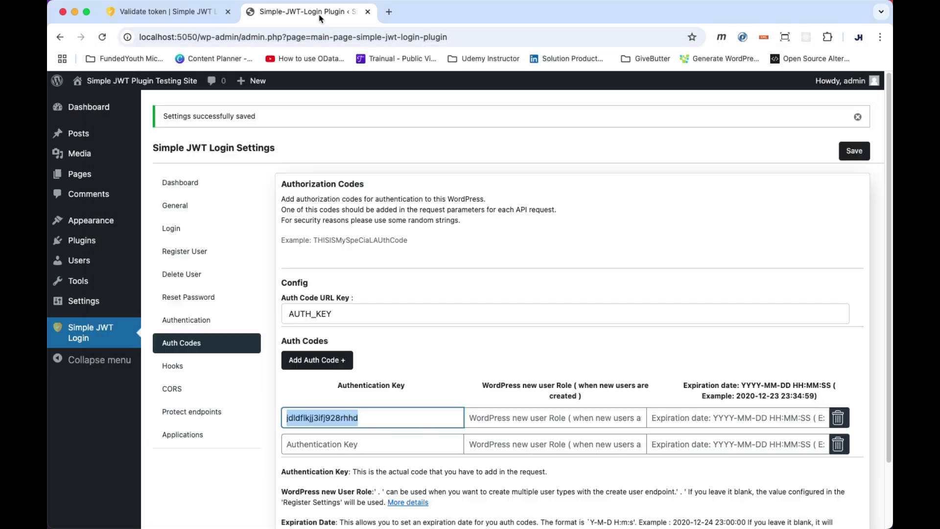
On the Login settings, set Auto-Login Requires Auth Code to Yes and save.
click(177, 230)
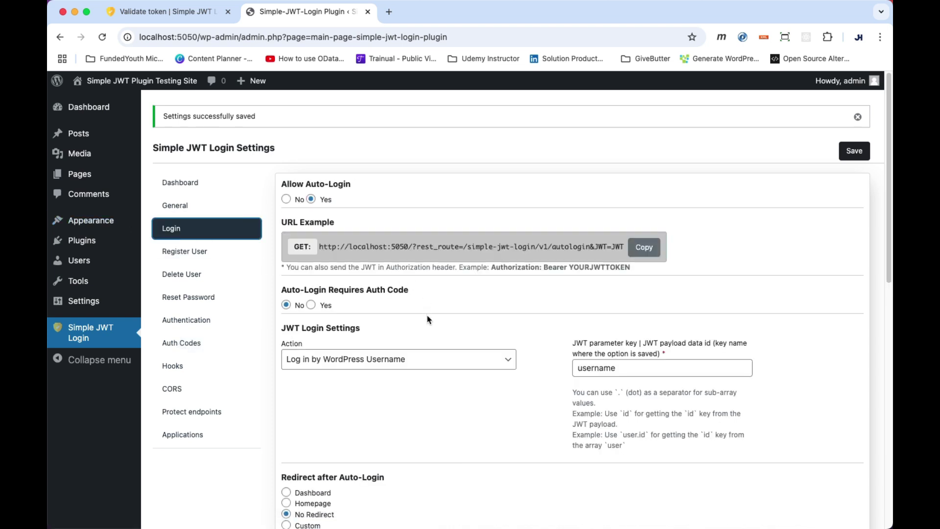
click(312, 306)
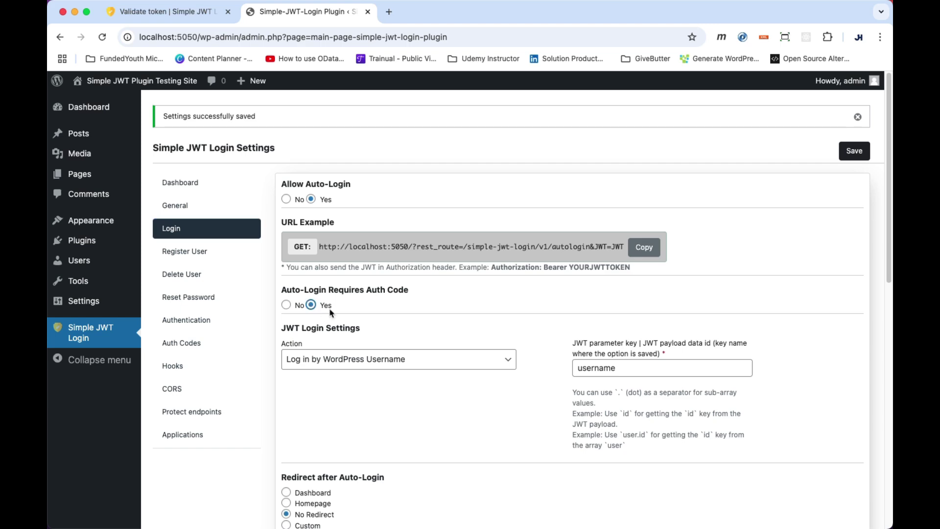
click(863, 153)
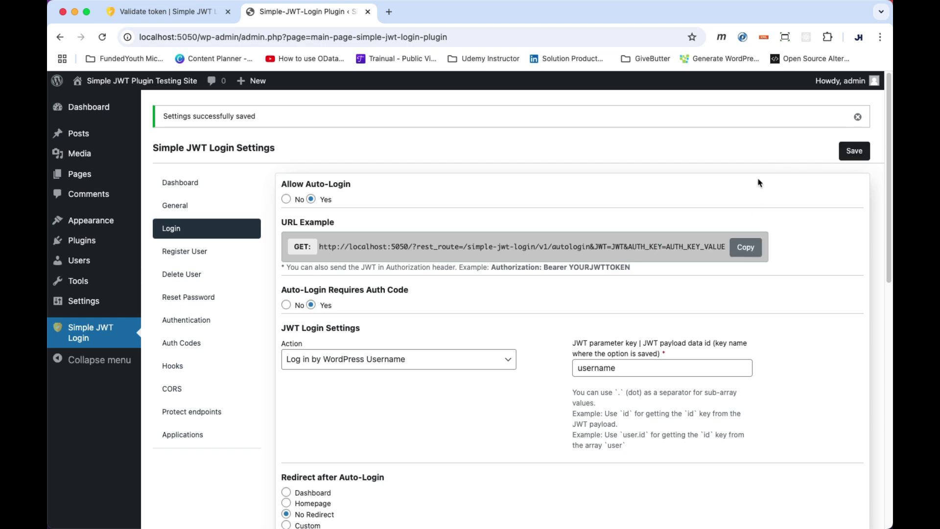
Resend the autologin request, which now fails, and add an AUTH_KEY parameter row.
key(super+Tab)
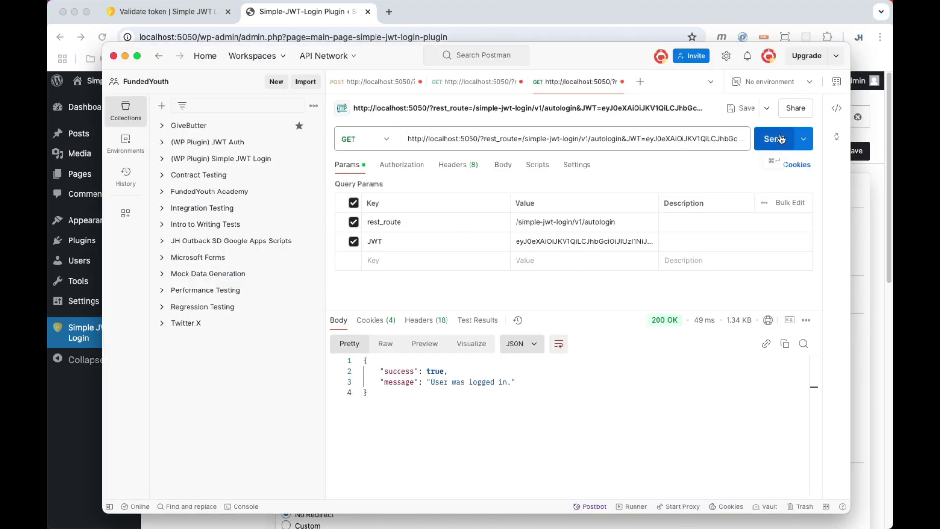
click(783, 140)
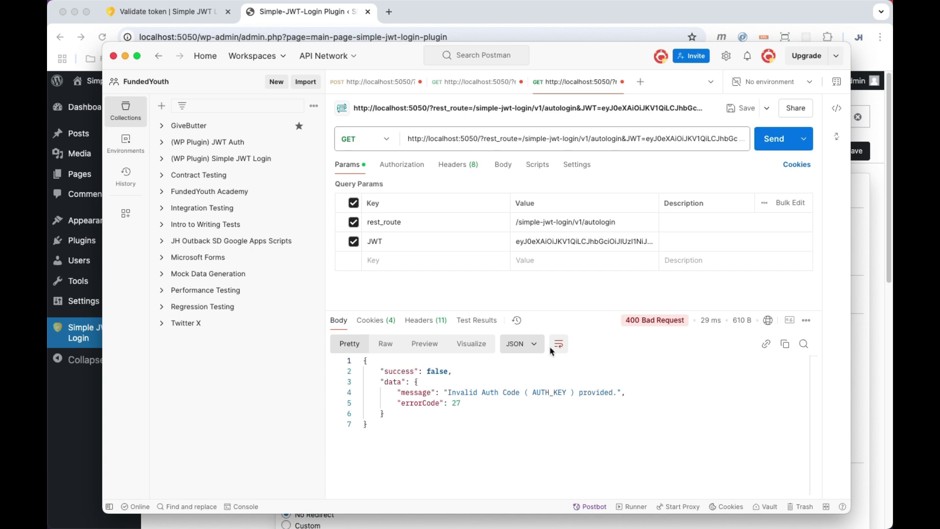
click(391, 259)
text(AUTH_KEY)
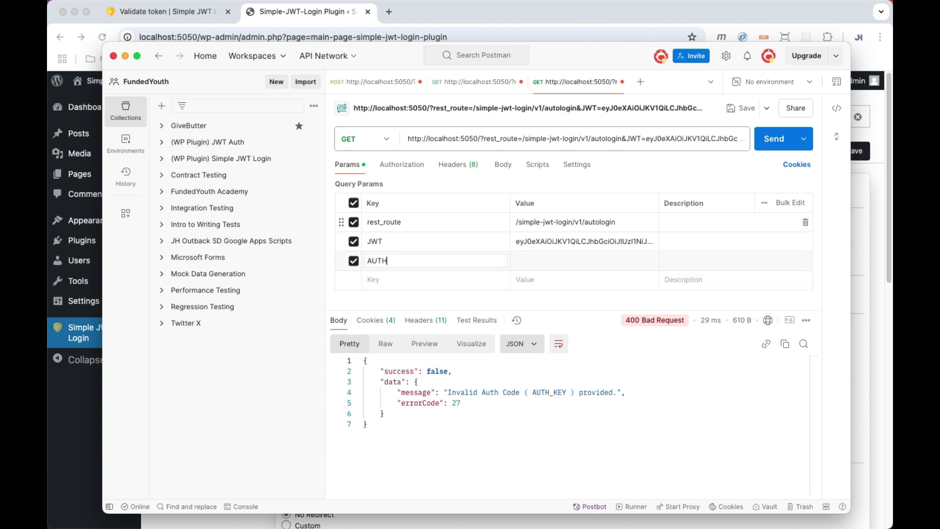
Copy the auth code from the token request into AUTH_KEY and resend autologin, getting 'User was logged in.'.
click(375, 82)
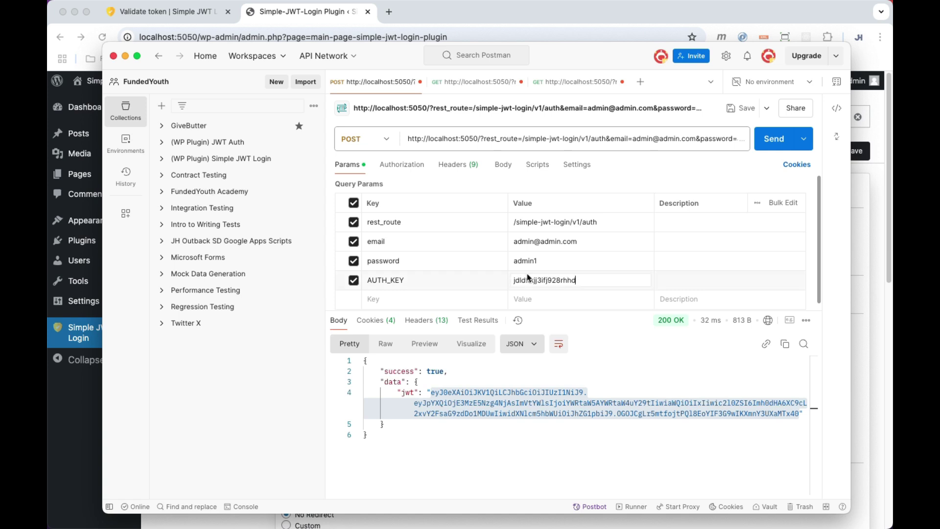
double_click(535, 278)
key(super+c)
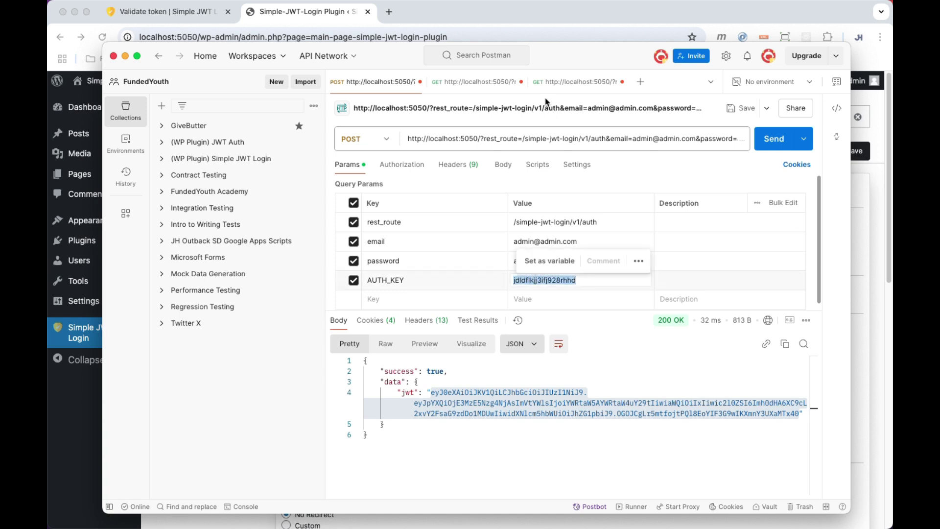
click(585, 82)
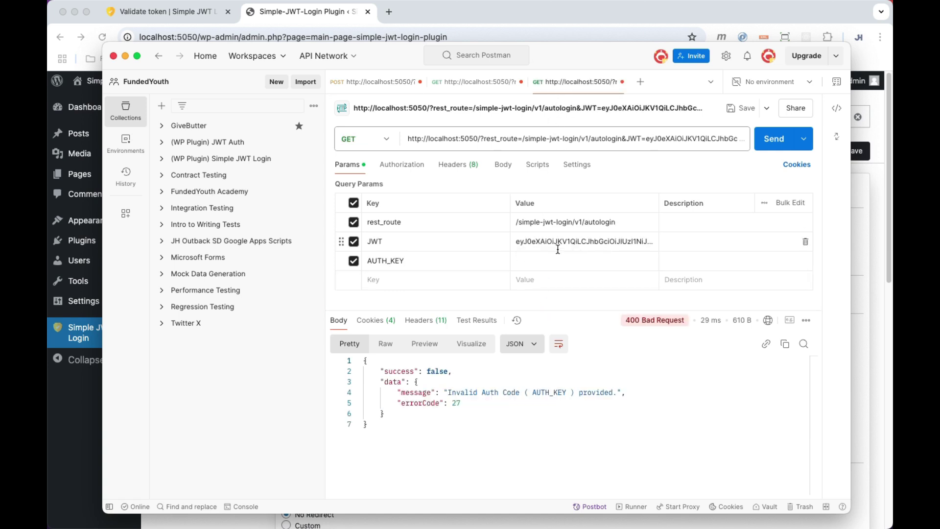
click(529, 262)
key(super+v)
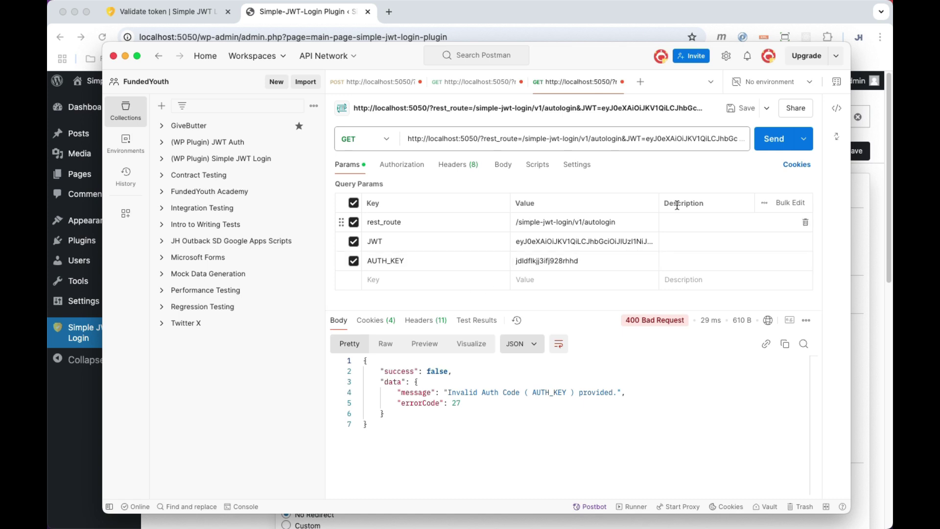
click(774, 140)
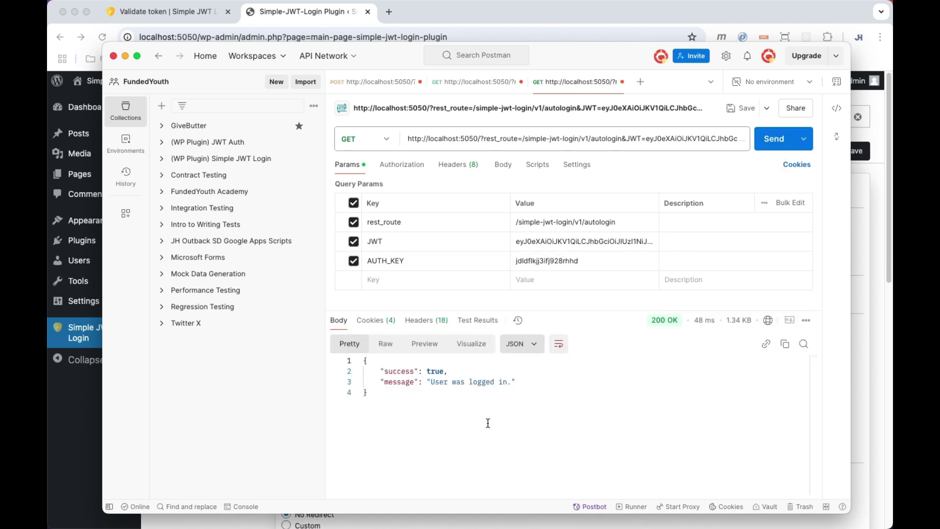
drag(512, 383, 430, 383)
click(522, 388)
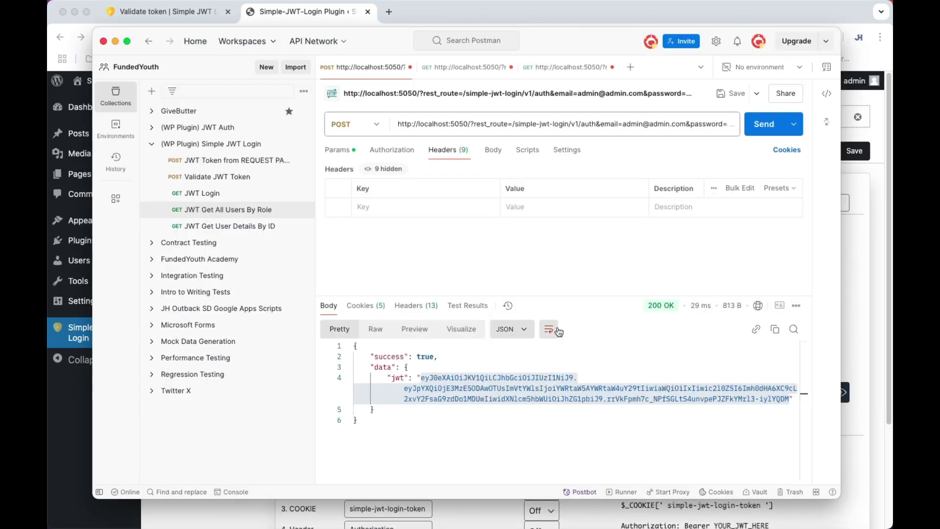
Resend the token request and select the newly issued JWT in the response.
drag(550, 46, 550, 48)
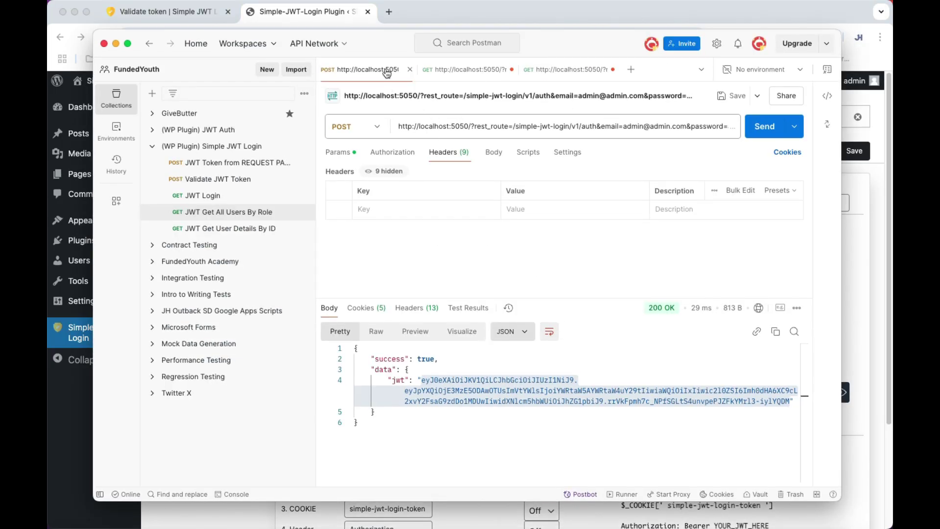
click(765, 126)
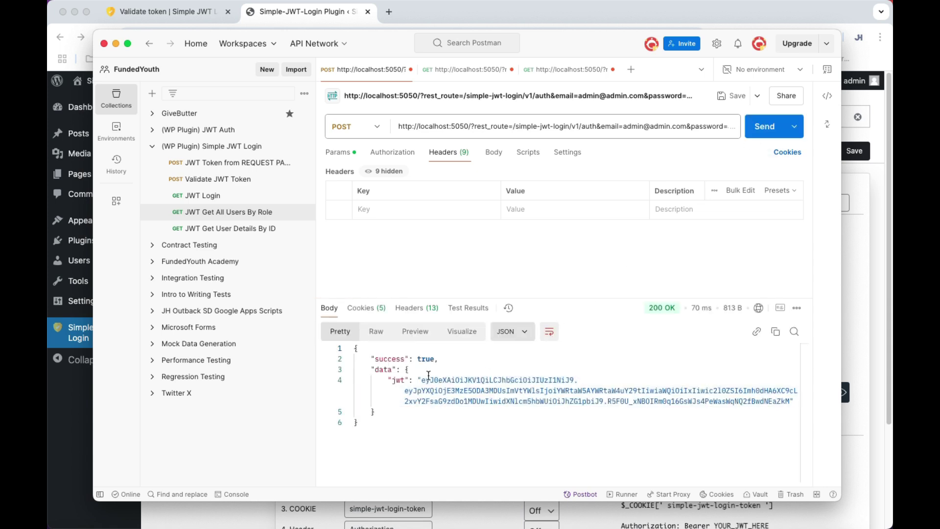
click(338, 152)
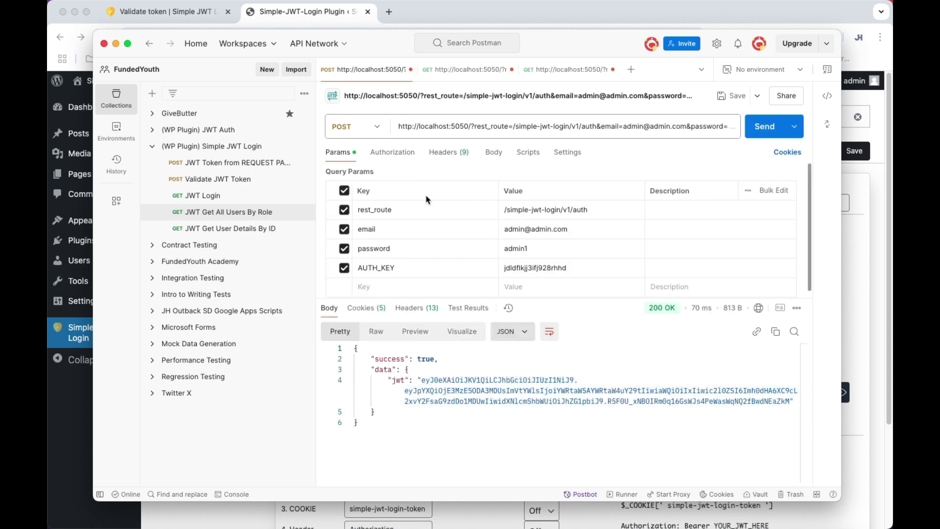
drag(421, 380, 790, 401)
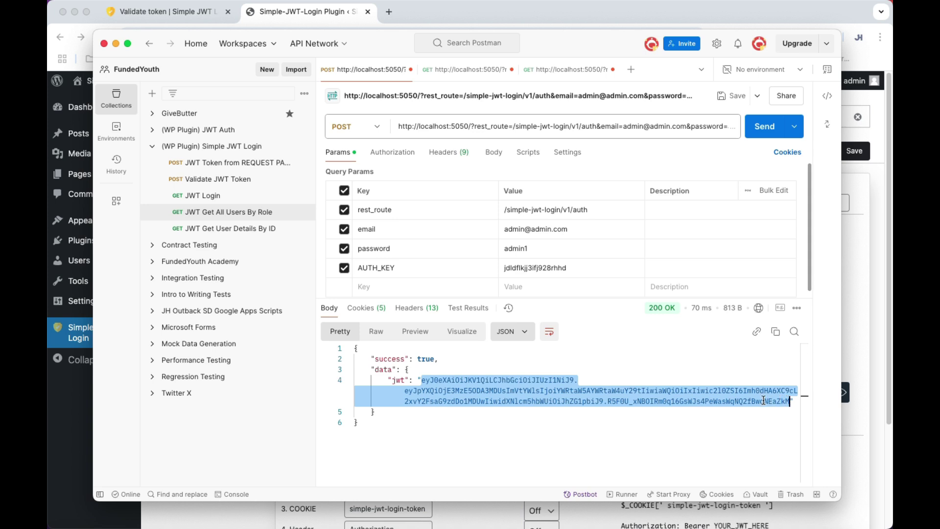
Replace the validate request's JWT parameter with the new token and send it.
click(476, 72)
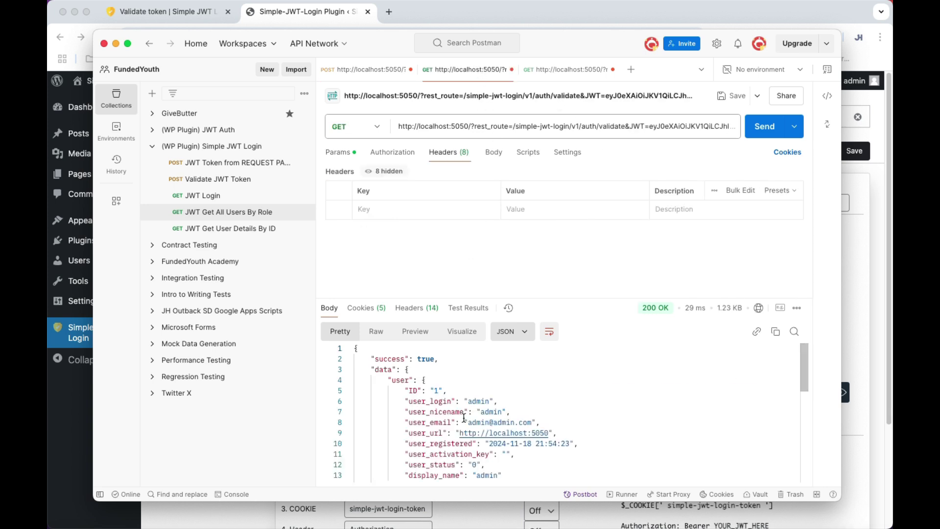
click(338, 153)
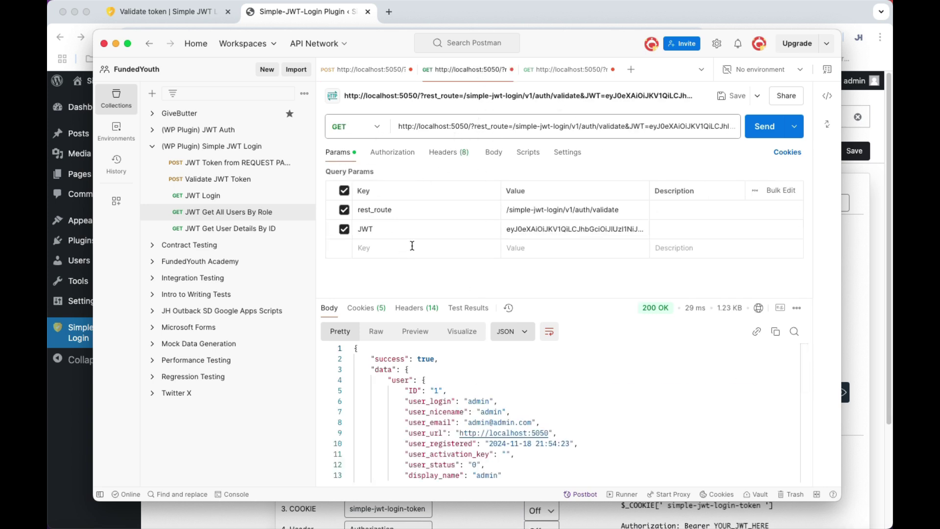
click(538, 229)
key(ctrl+a)
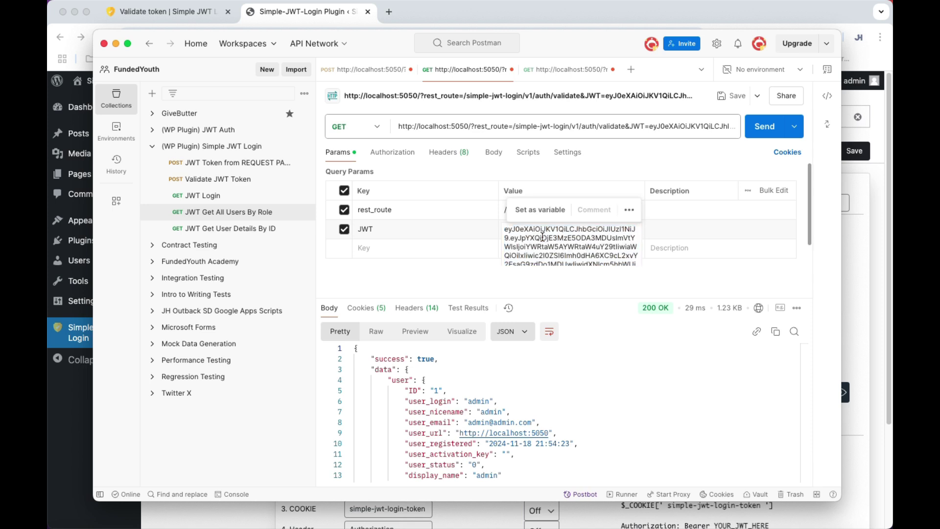
click(462, 288)
click(762, 127)
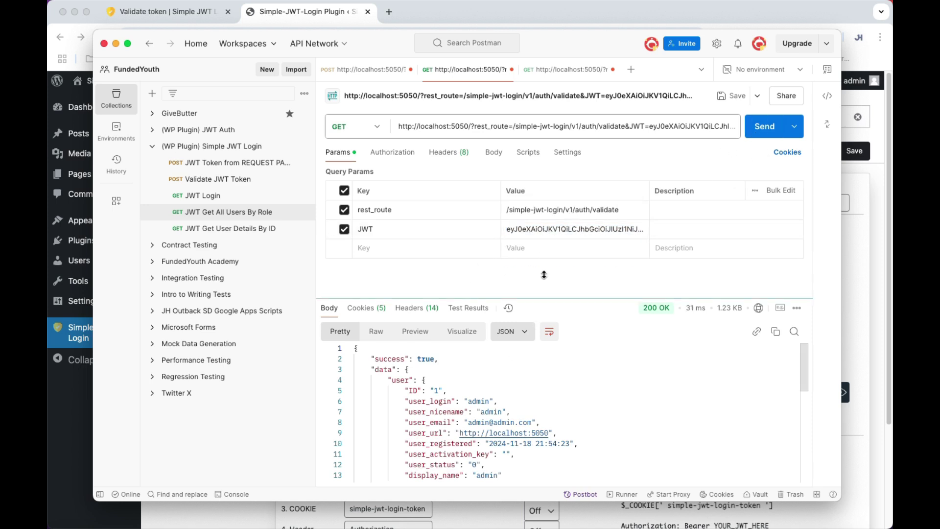
Check the full JWT in the autologin request's parameter and resend it.
click(542, 73)
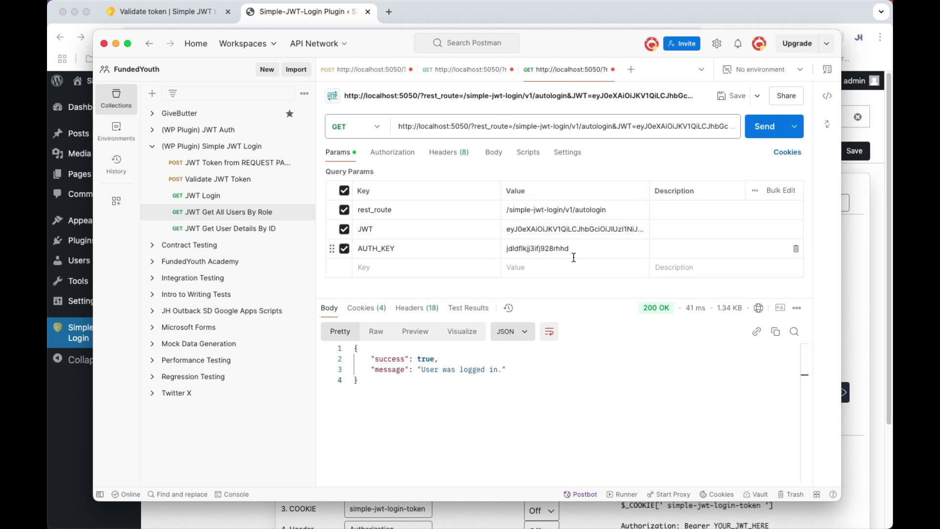
click(554, 228)
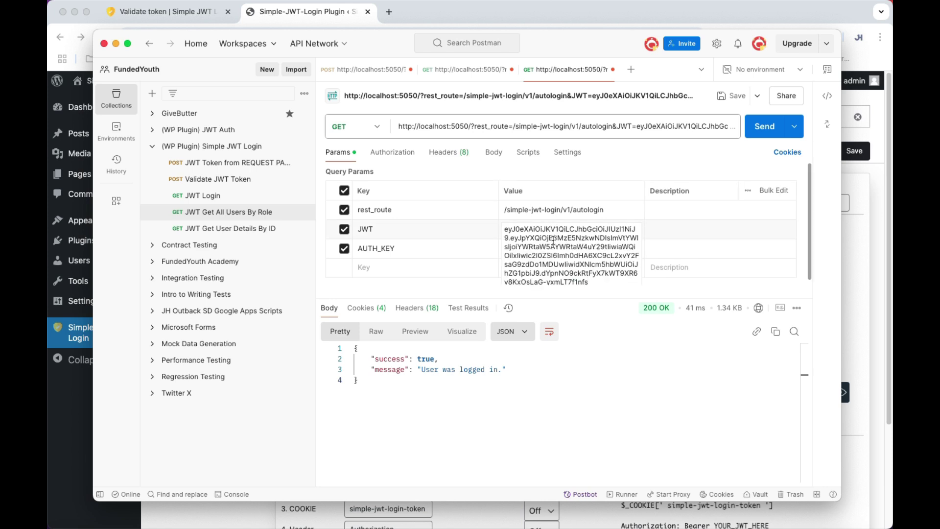
key(super+a)
click(462, 294)
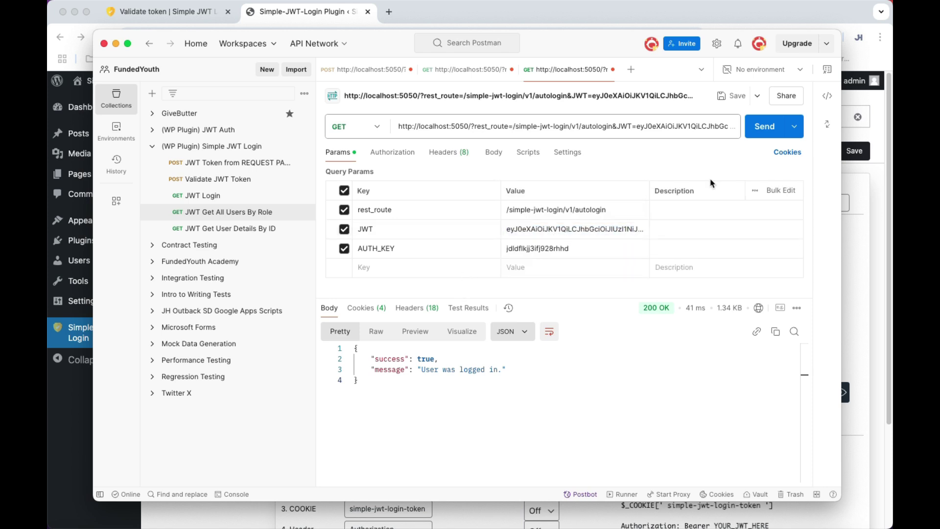
click(763, 129)
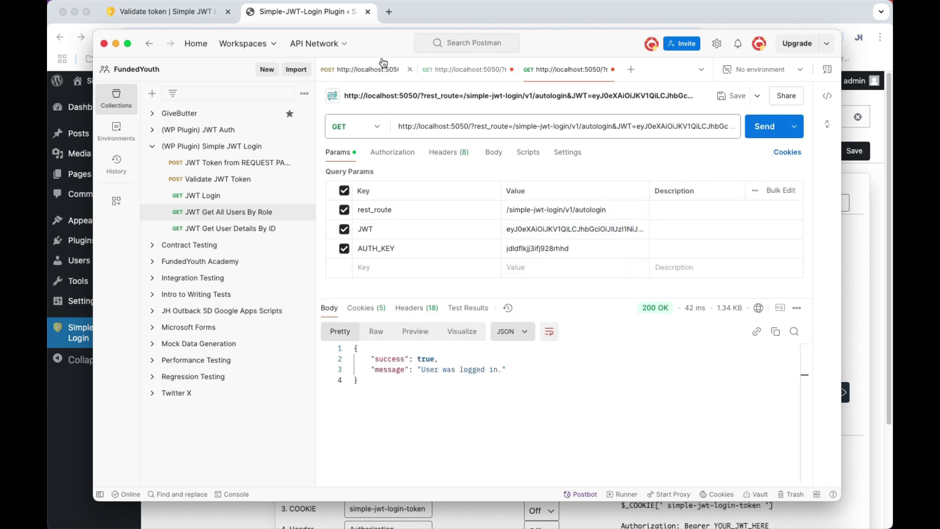
Under Get JWT token from, turn REQUEST off and Header on, then save.
click(340, 22)
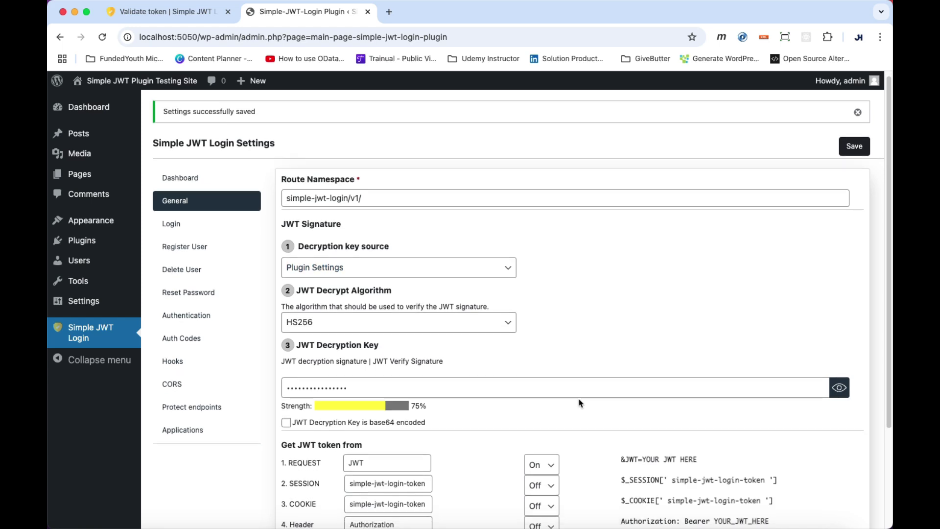
scroll(579, 403, down, 5)
click(552, 339)
click(550, 332)
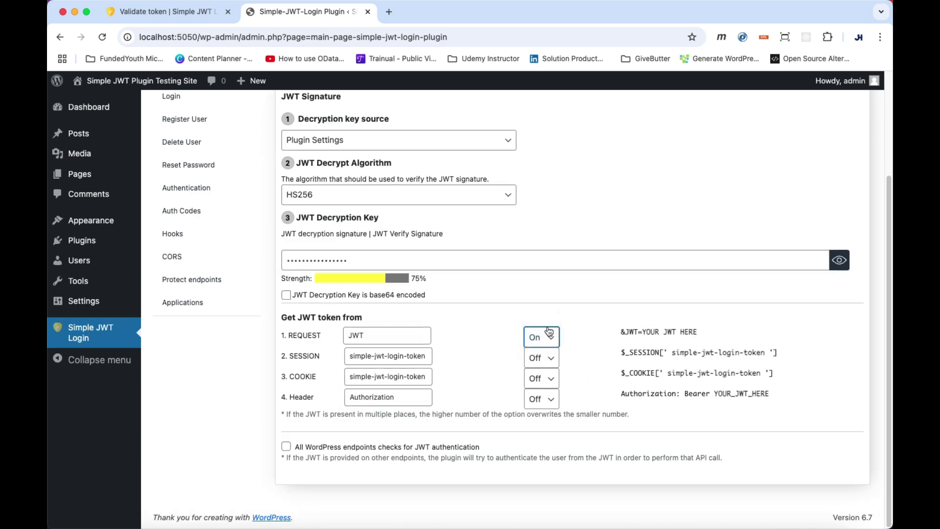
click(542, 398)
click(546, 414)
scroll(585, 392, up, 5)
click(855, 112)
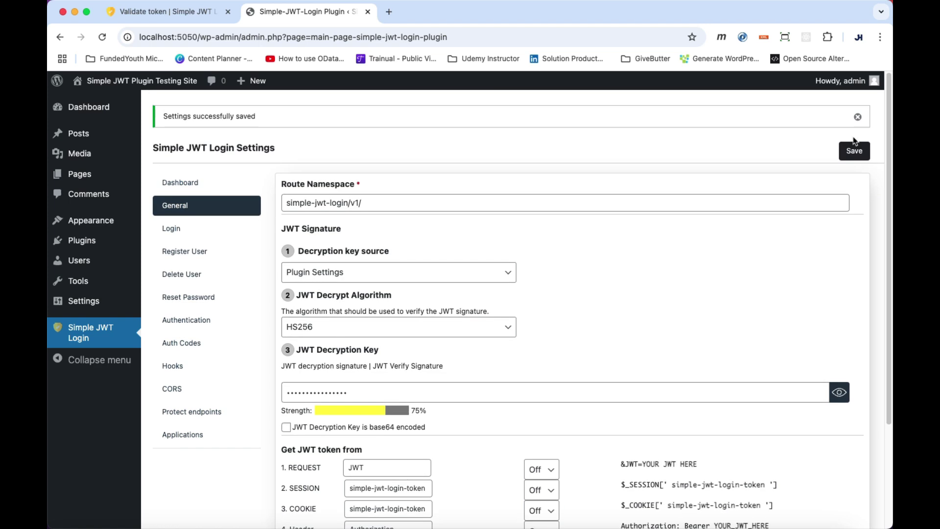
scroll(794, 254, down, 4)
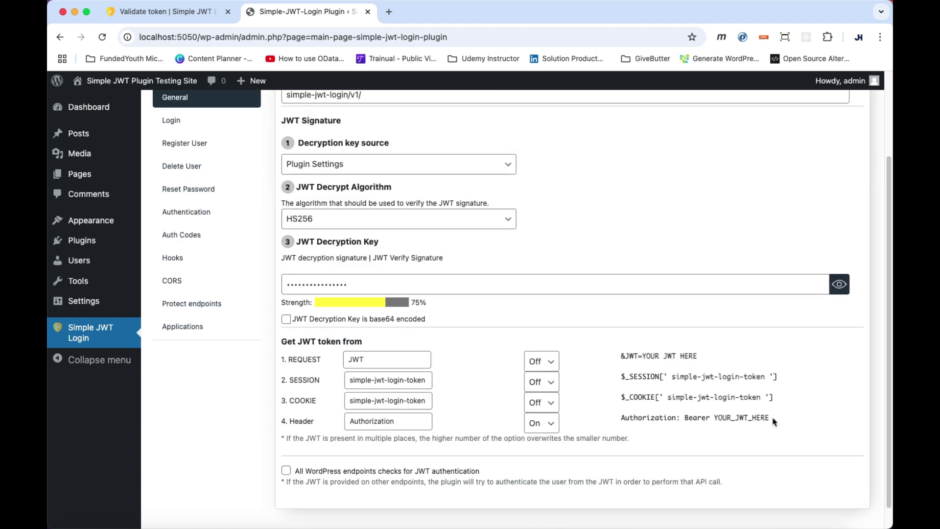
drag(773, 419, 626, 420)
click(748, 420)
Add an Authorization header to the validate request, starting its value with 'Bearer'.
key(super+Tab)
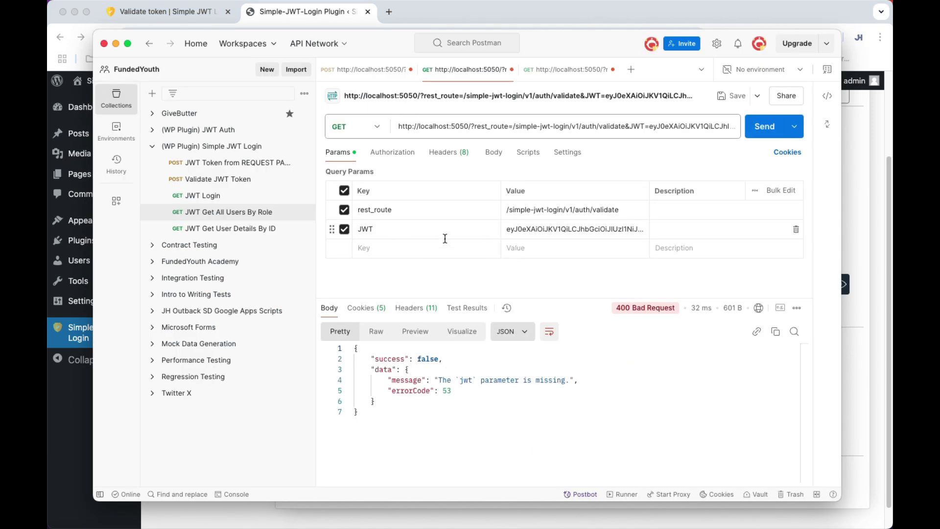
click(440, 152)
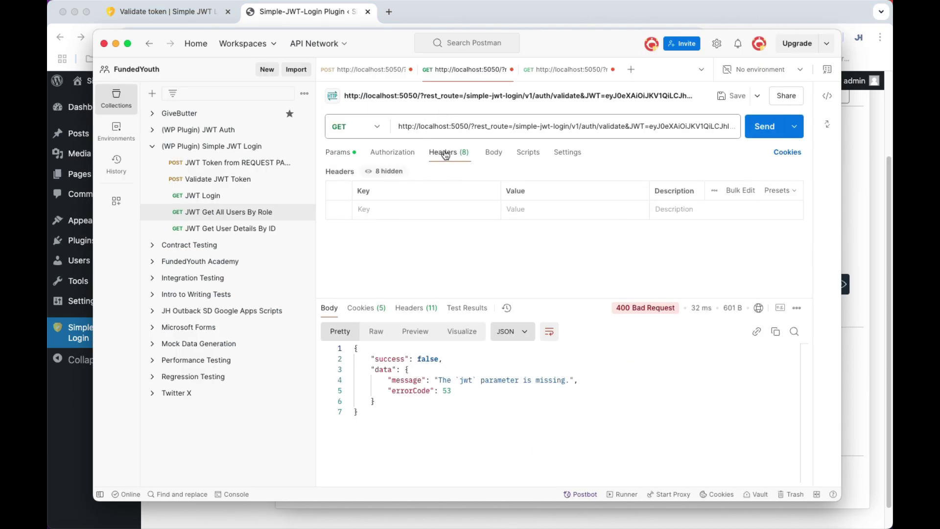
click(368, 209)
text(Autho)
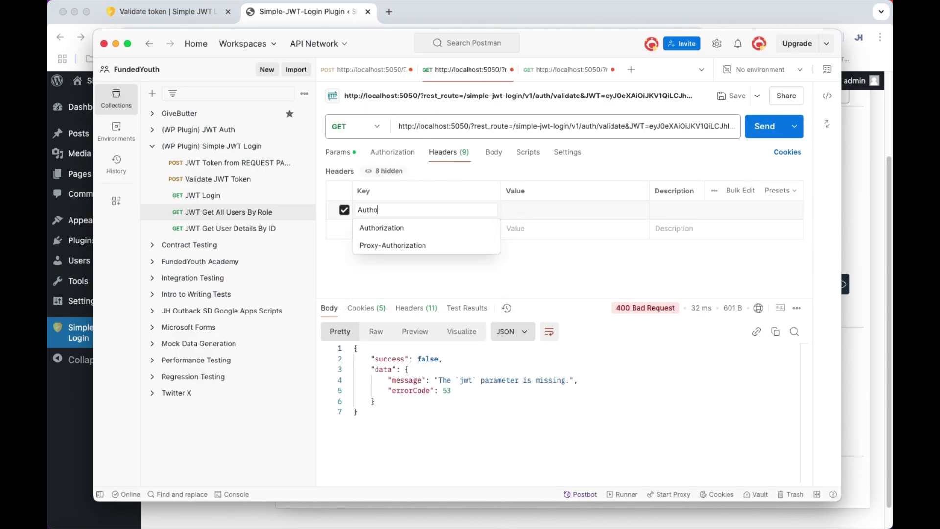
key(Down)
key(Return)
text(Bearer)
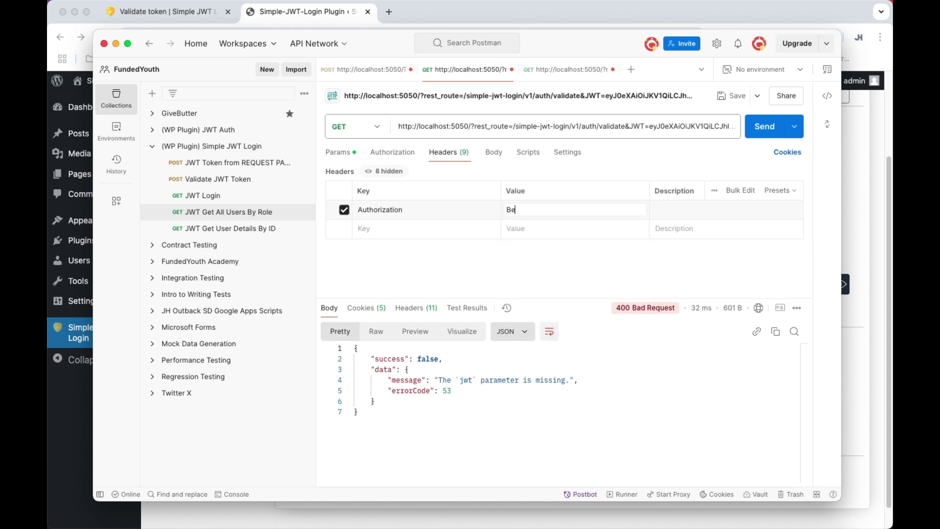
Paste the auth response's JWT after 'Bearer' in the header value and send the validate request.
click(371, 69)
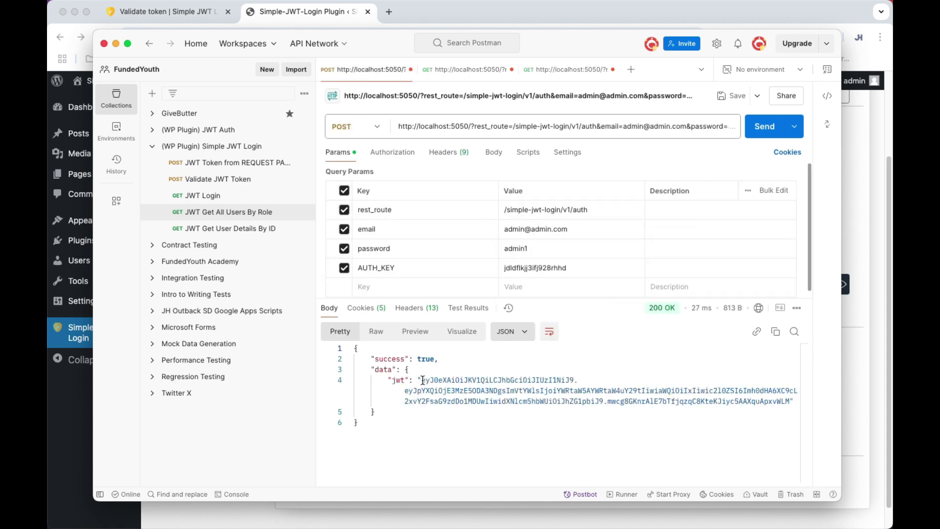
drag(423, 381, 790, 401)
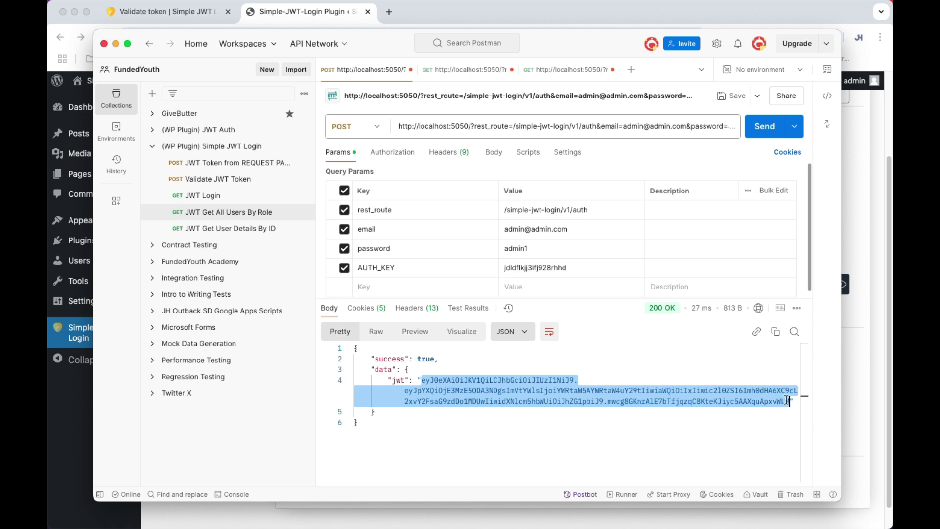
click(465, 70)
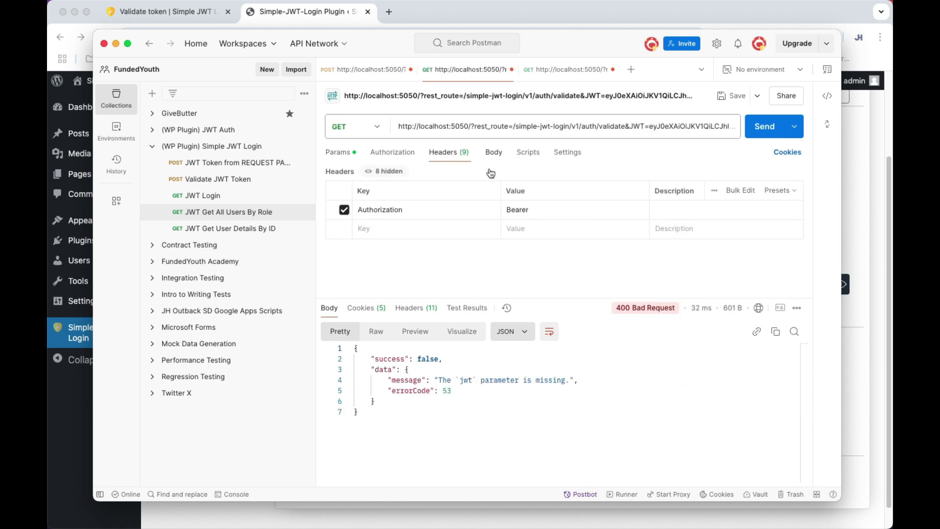
click(548, 210)
key(super+v)
click(440, 271)
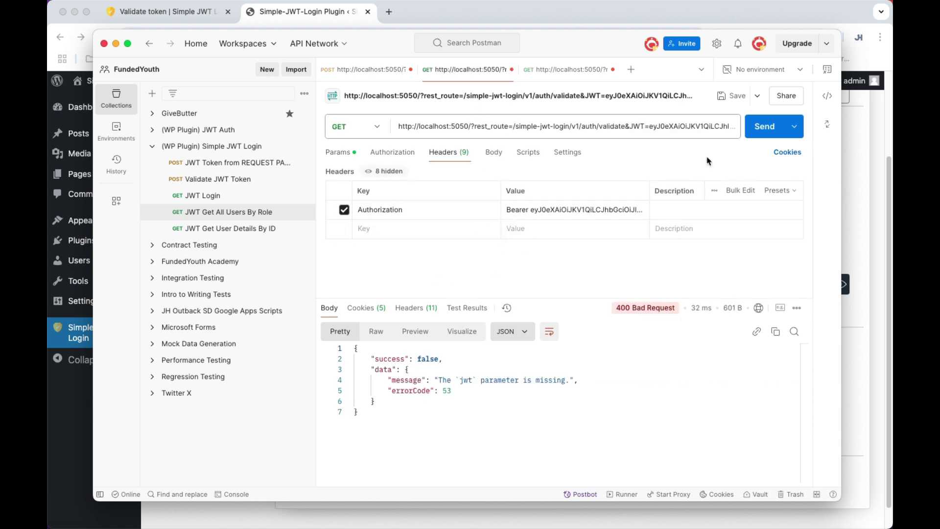
click(761, 129)
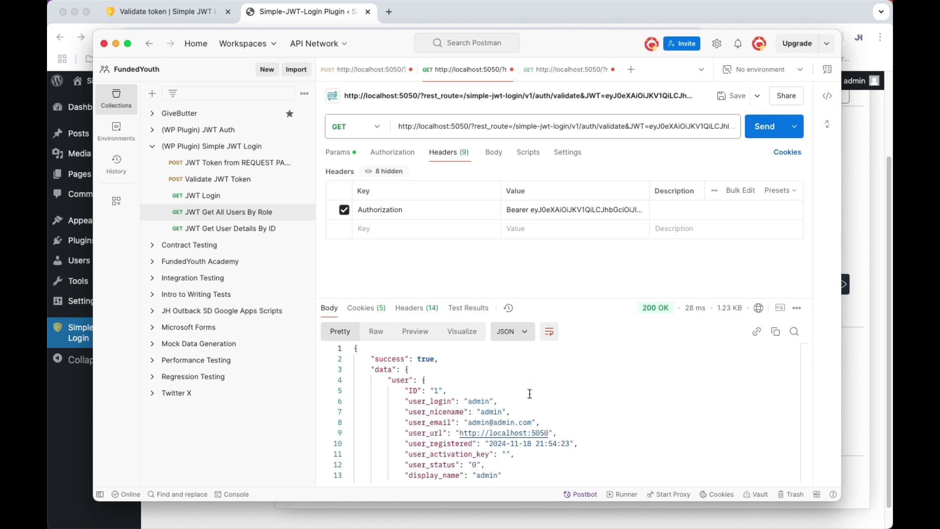
click(563, 71)
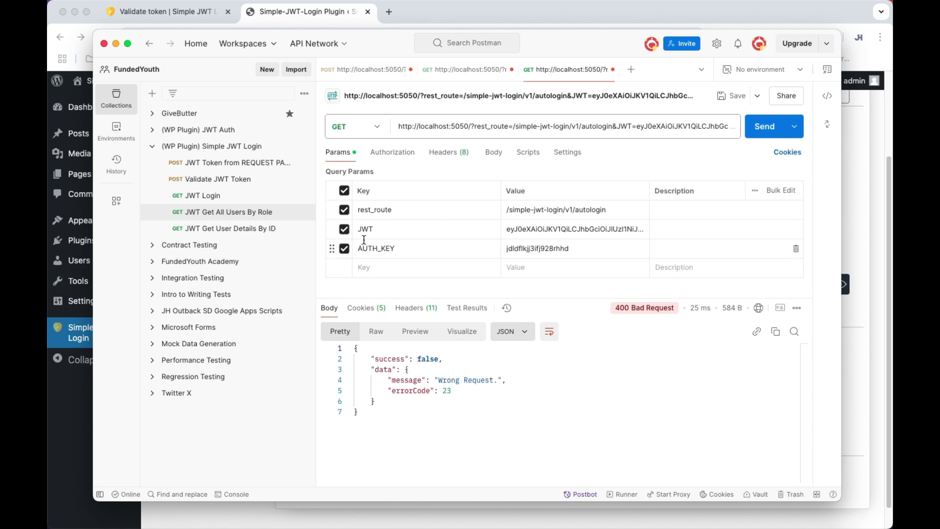
Disable the JWT query parameter and add an Authorization header to the autologin request.
click(344, 228)
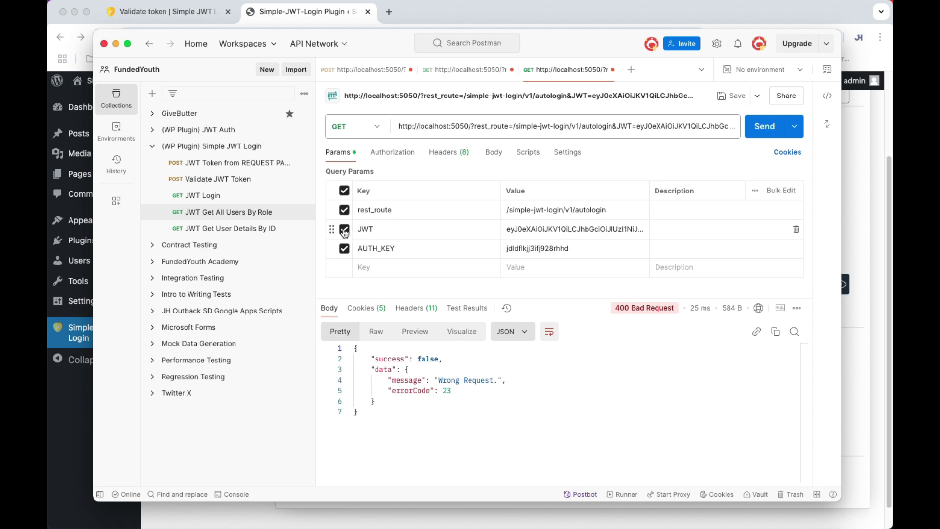
click(437, 152)
click(392, 210)
text(Aut)
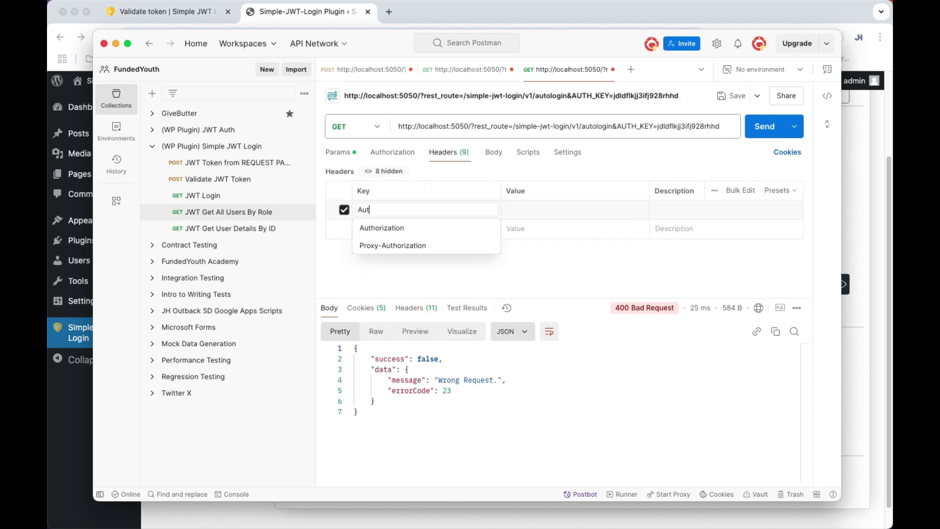
text(h)
click(575, 210)
click(382, 210)
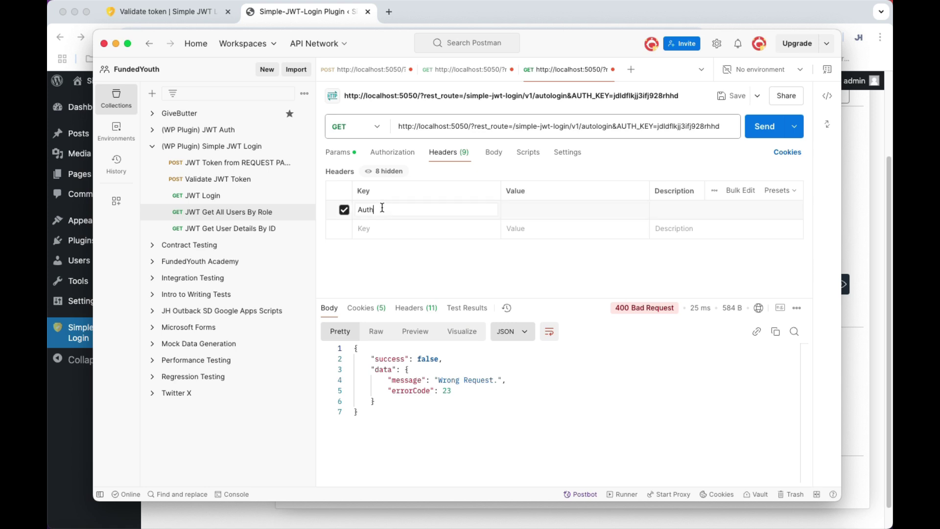
text(or)
key(Down)
key(Return)
Set the Authorization value to 'Bearer ' plus the pasted JWT and send, getting 'User was logged in.'.
text(B)
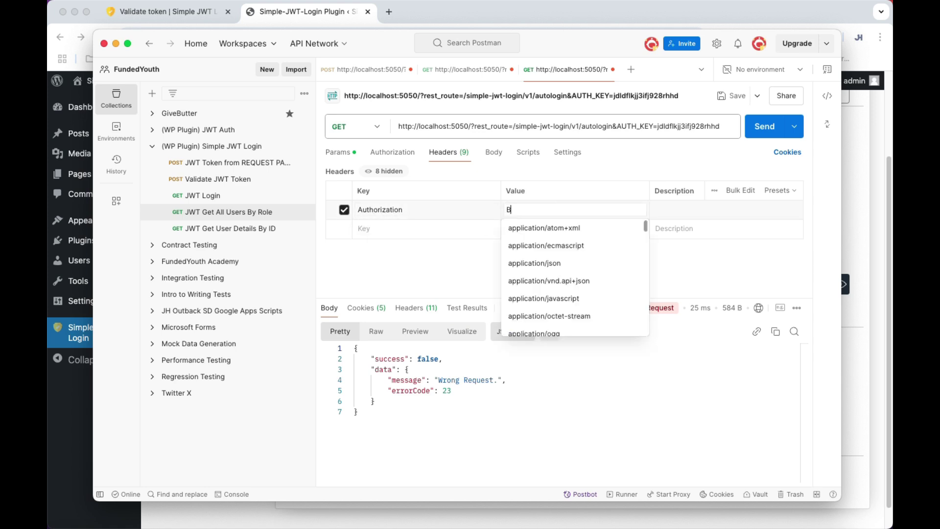
text(earer)
key(super+v)
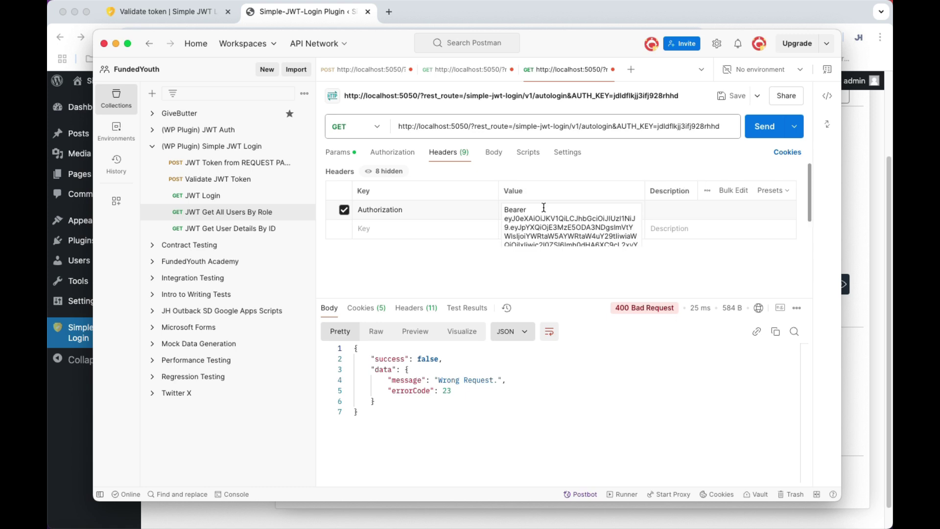
click(541, 267)
click(767, 128)
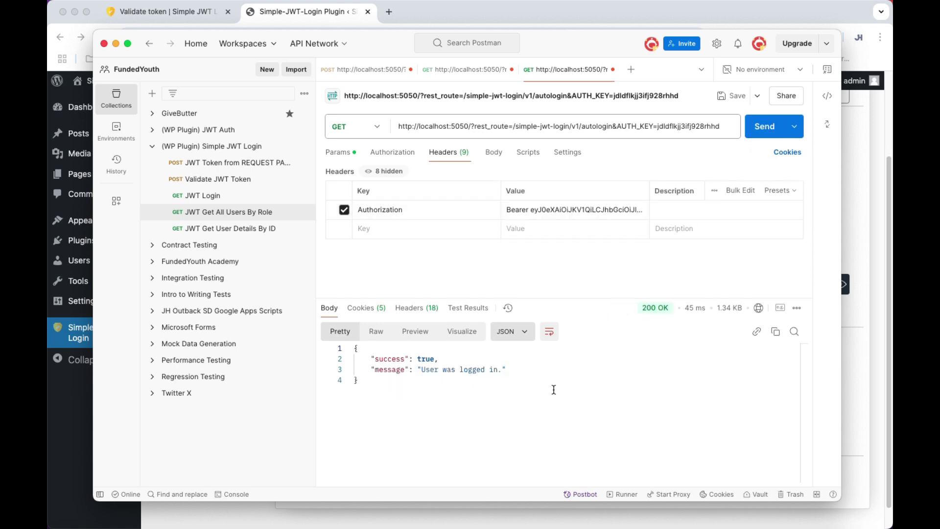
click(467, 404)
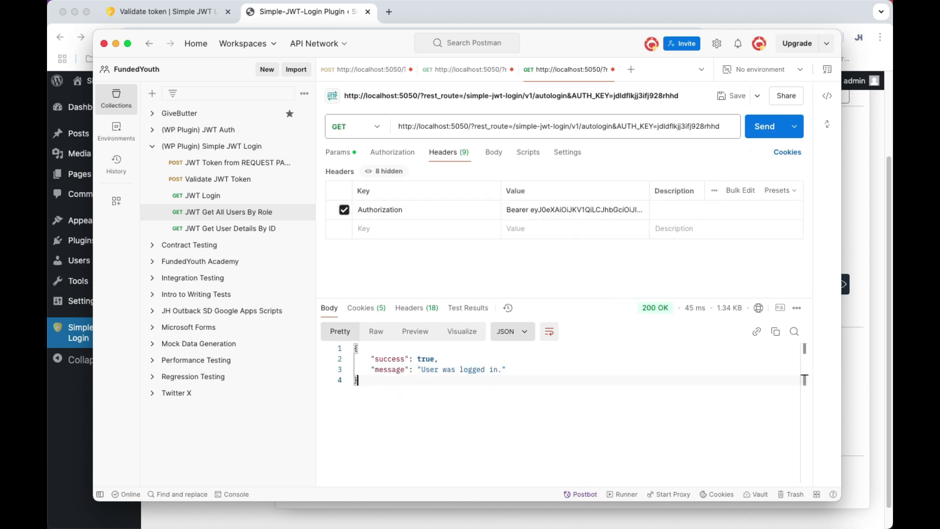